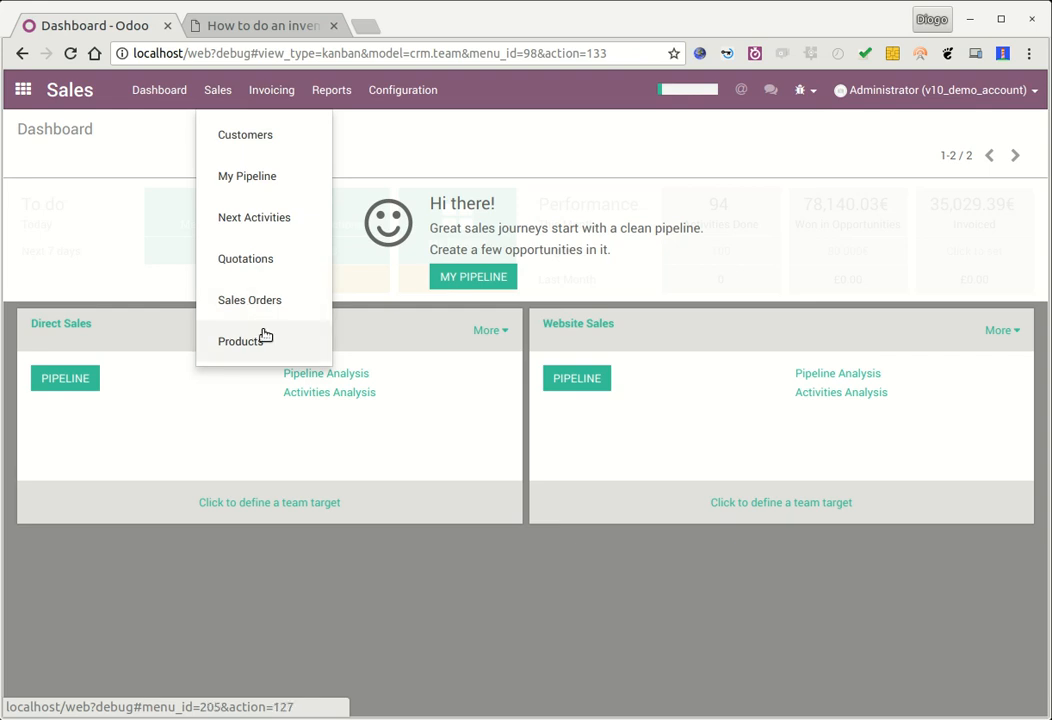
# Show all products by removing the Can be Sold filter, and open the Egg product to review its general information.
pyautogui.click(265, 338)
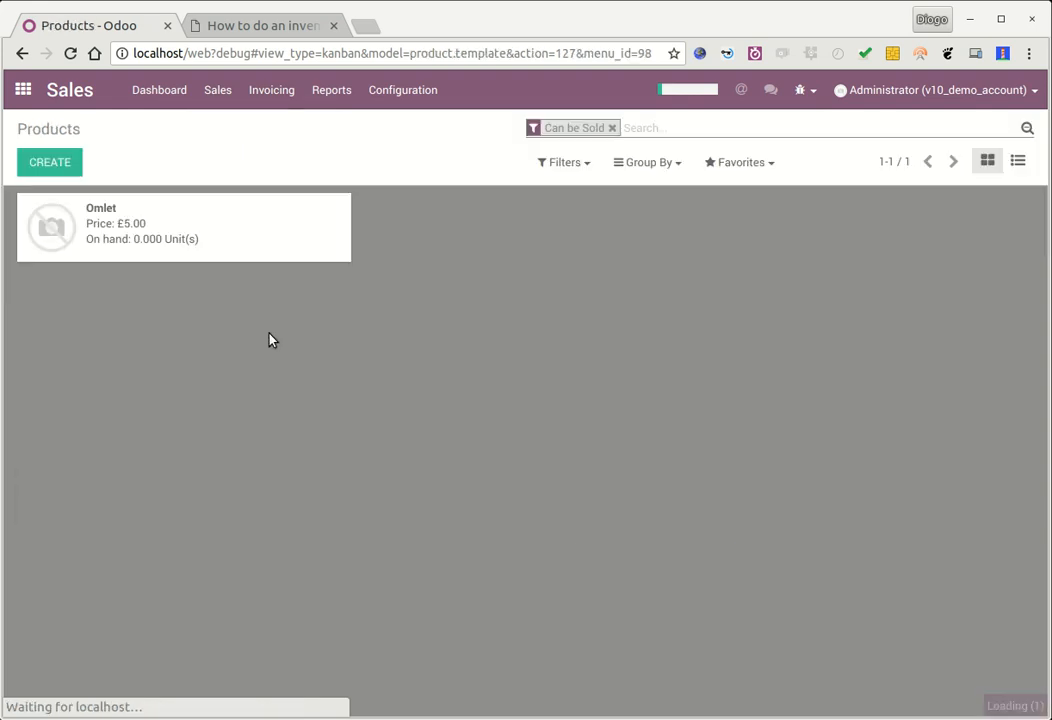
pyautogui.click(612, 128)
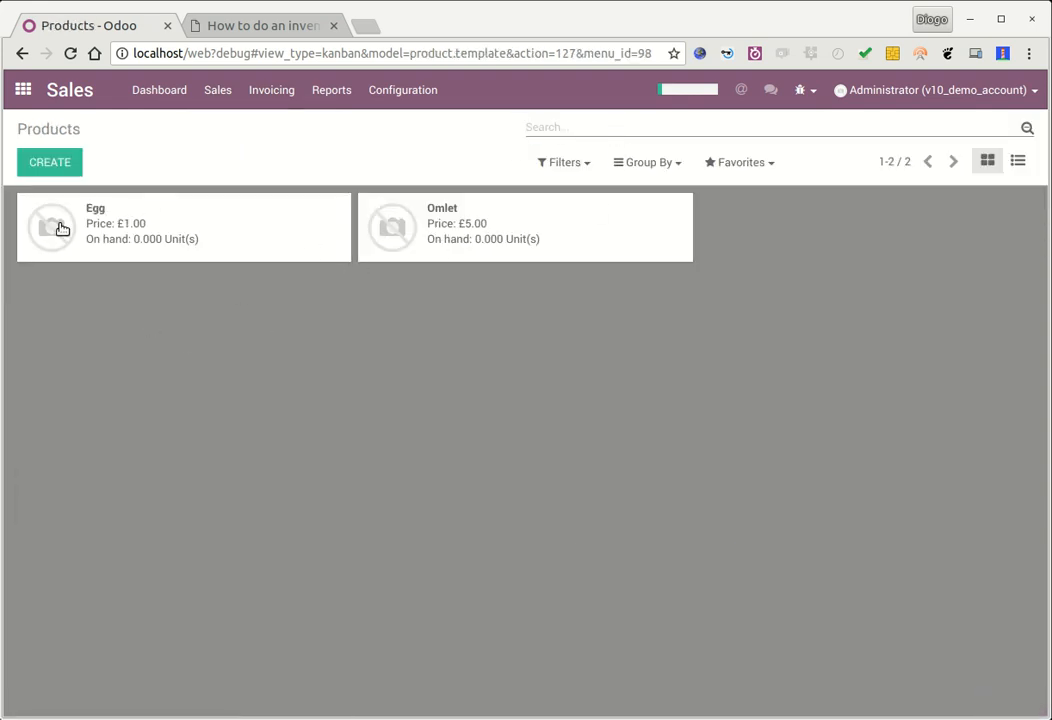
pyautogui.click(92, 227)
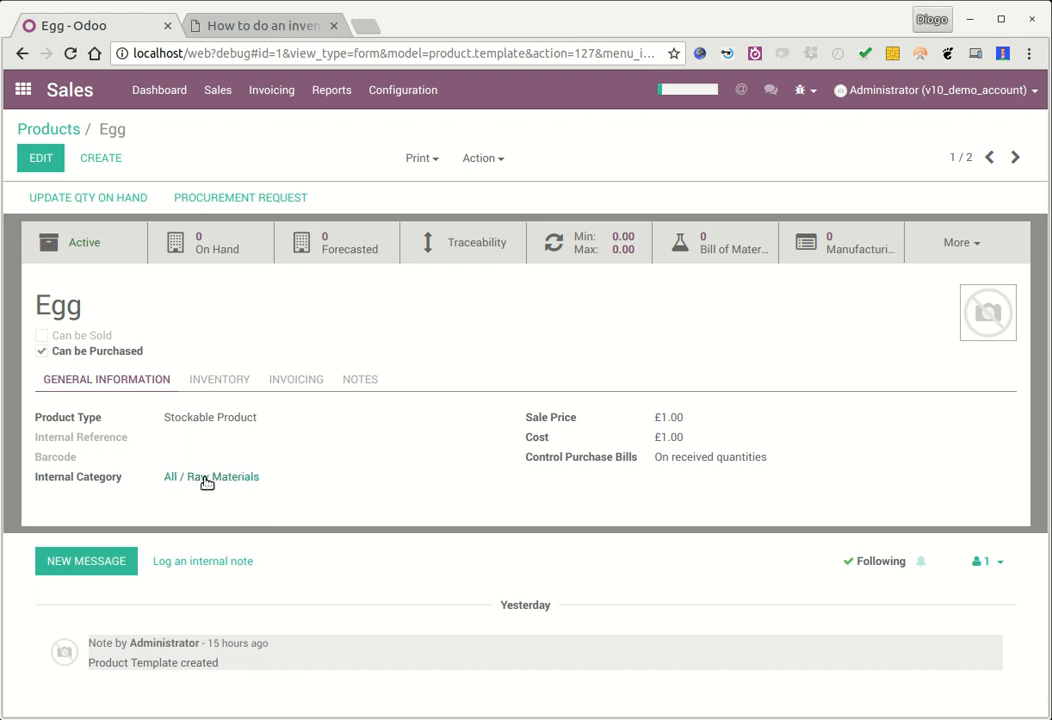
# Examine the Omlet product's inventory routes and the components of its bill of materials.
pyautogui.click(1014, 157)
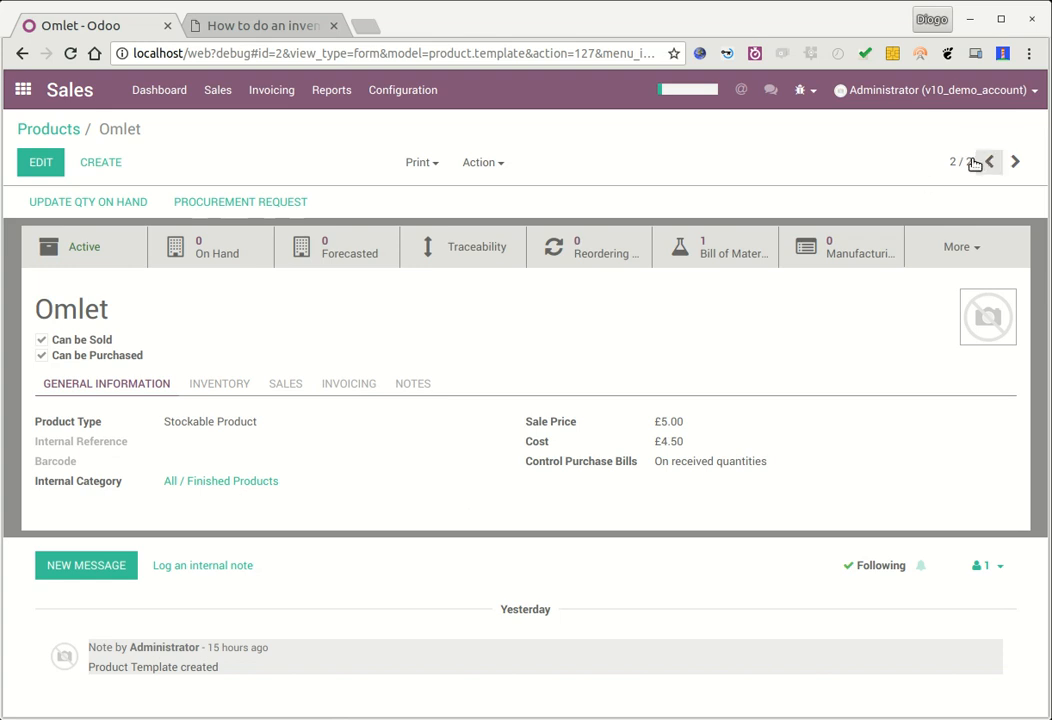
pyautogui.click(228, 384)
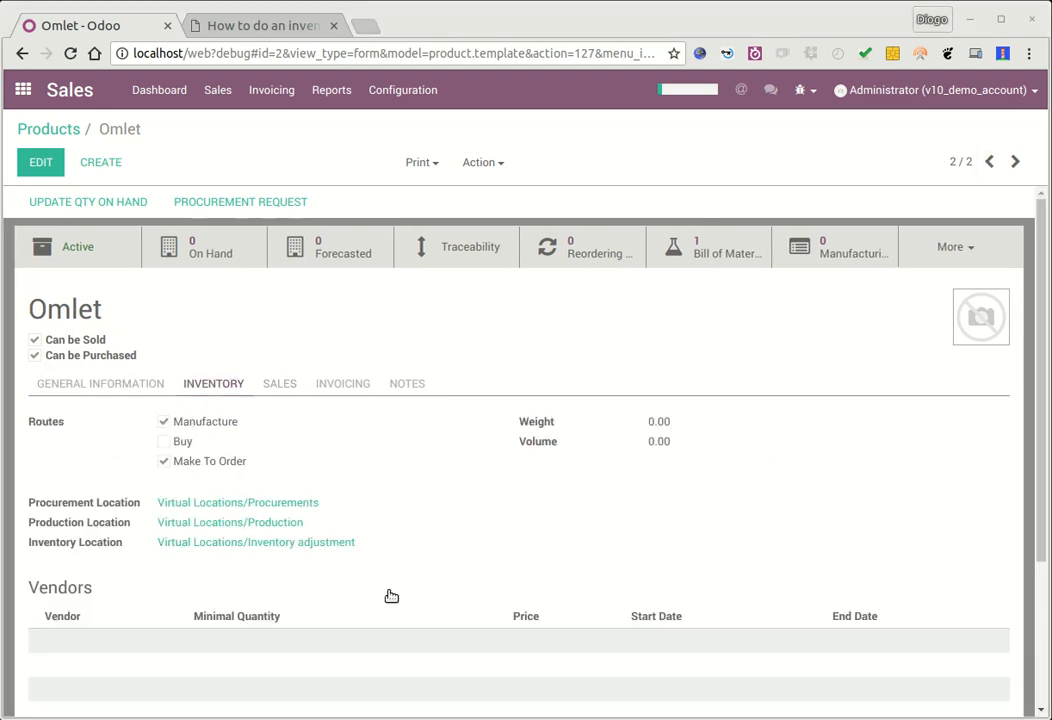
pyautogui.click(707, 247)
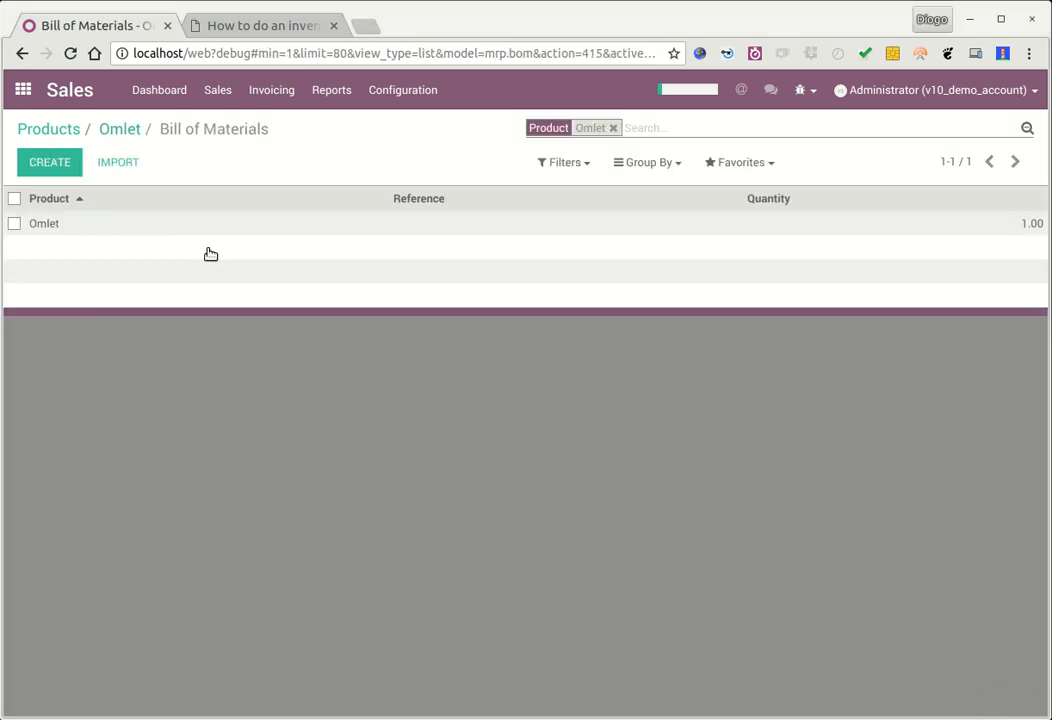
pyautogui.click(82, 228)
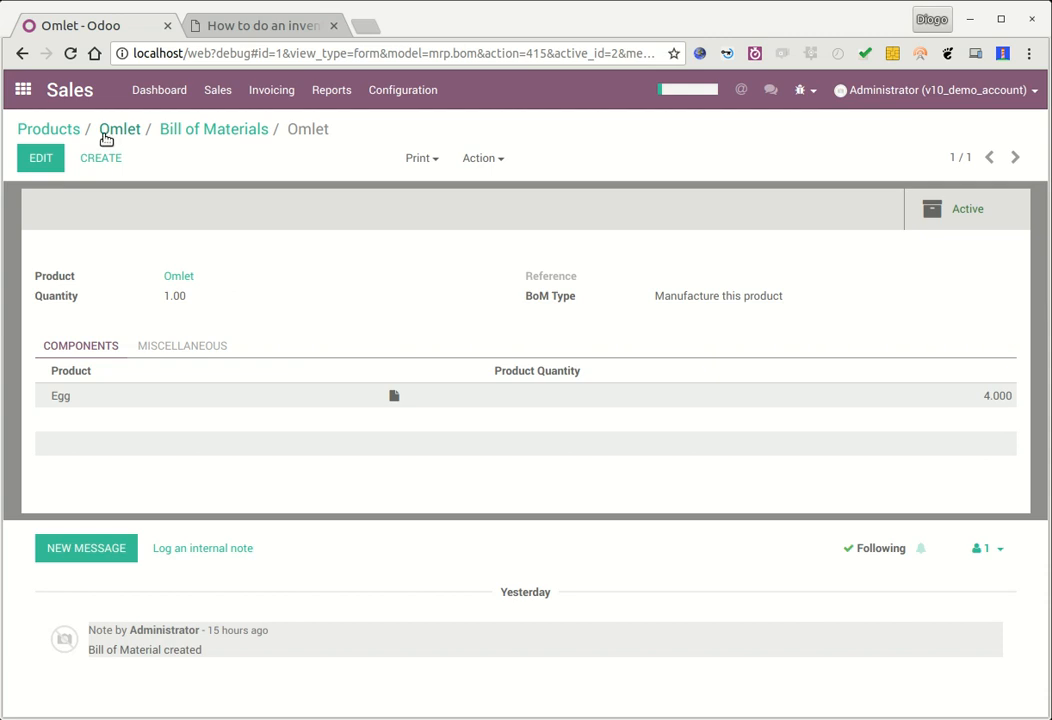
# Return to the Egg product and examine its routes, vendors and general information.
pyautogui.click(106, 132)
pyautogui.click(989, 157)
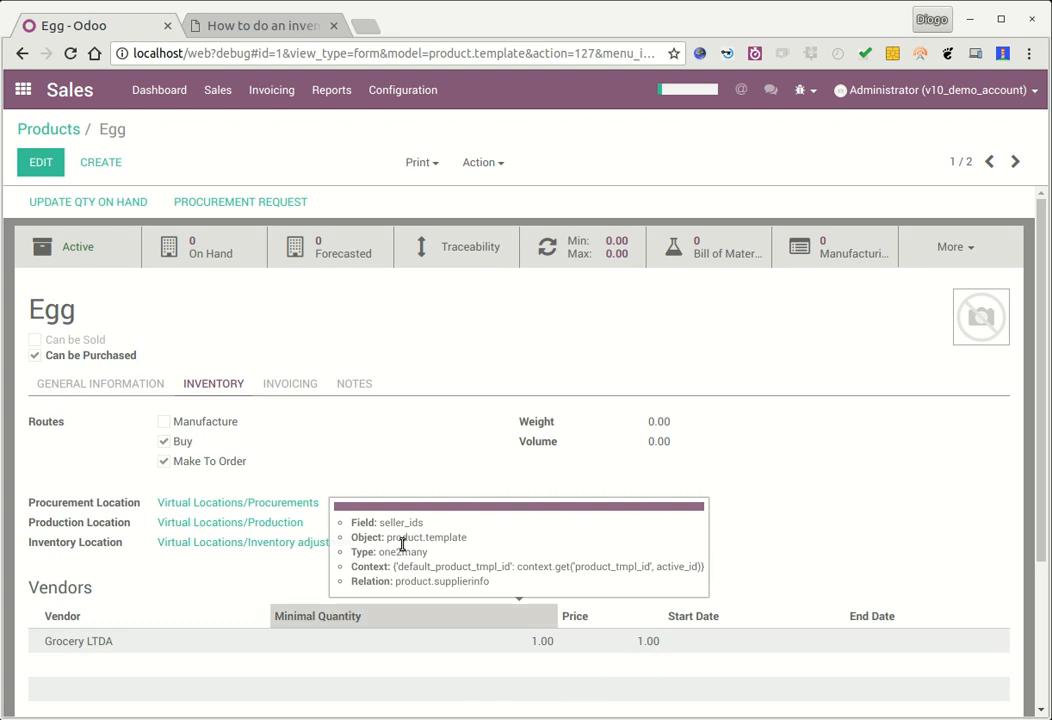
pyautogui.click(90, 385)
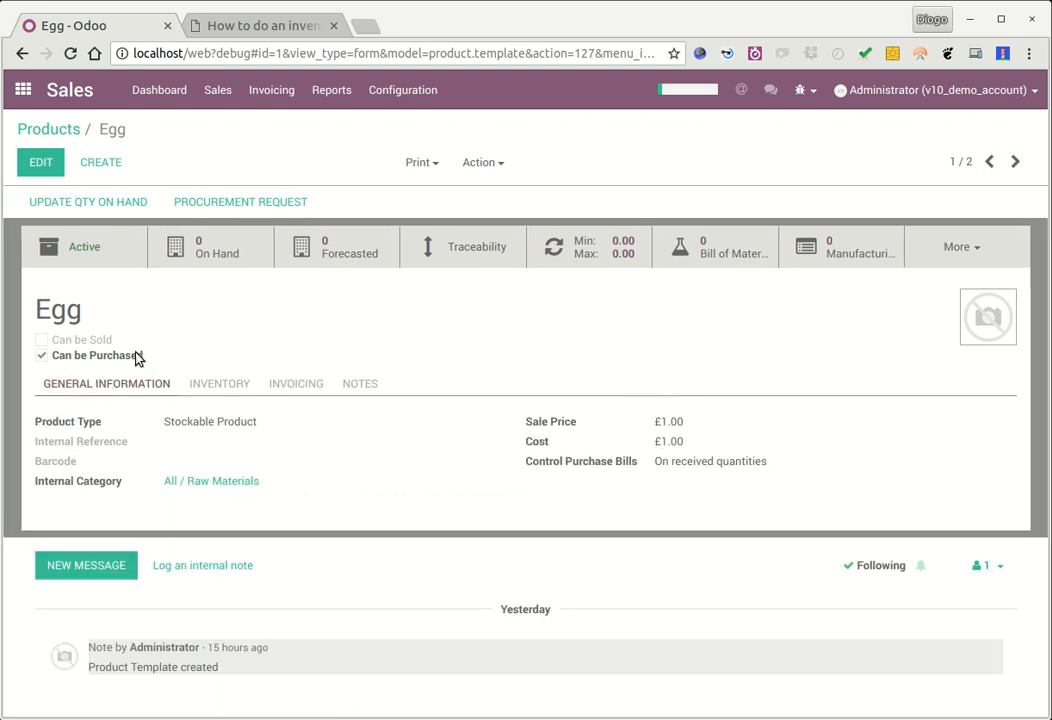
# Examine Omlet's cost and the field help for its purchase bill control setting.
pyautogui.click(1014, 161)
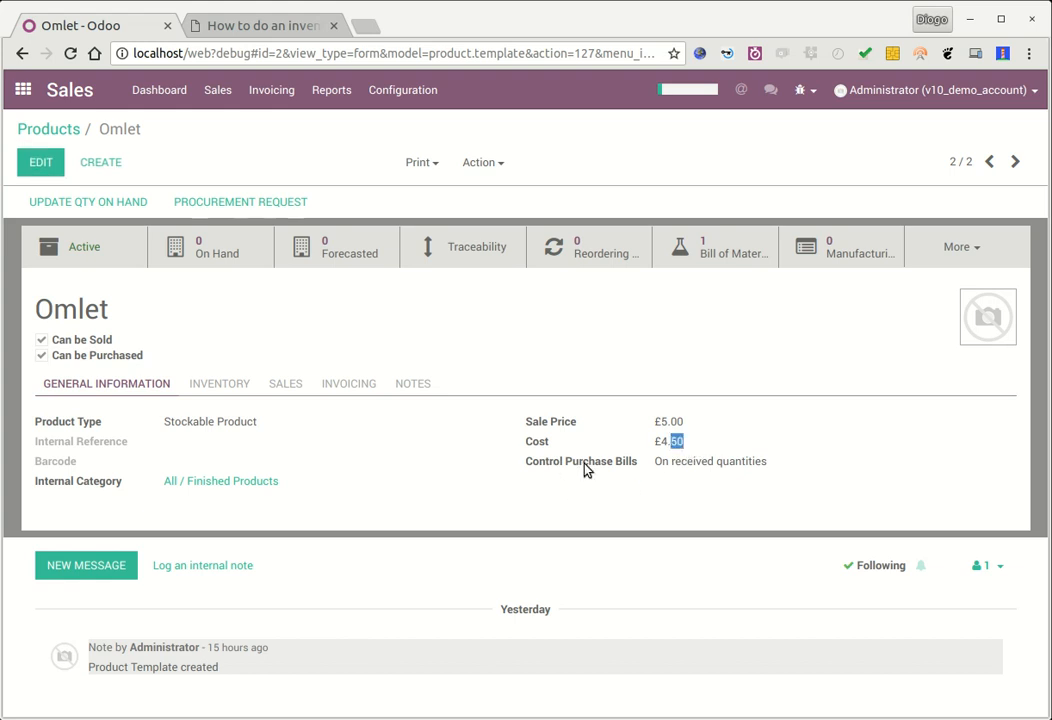
pyautogui.moveTo(587, 469)
pyautogui.moveTo(544, 465)
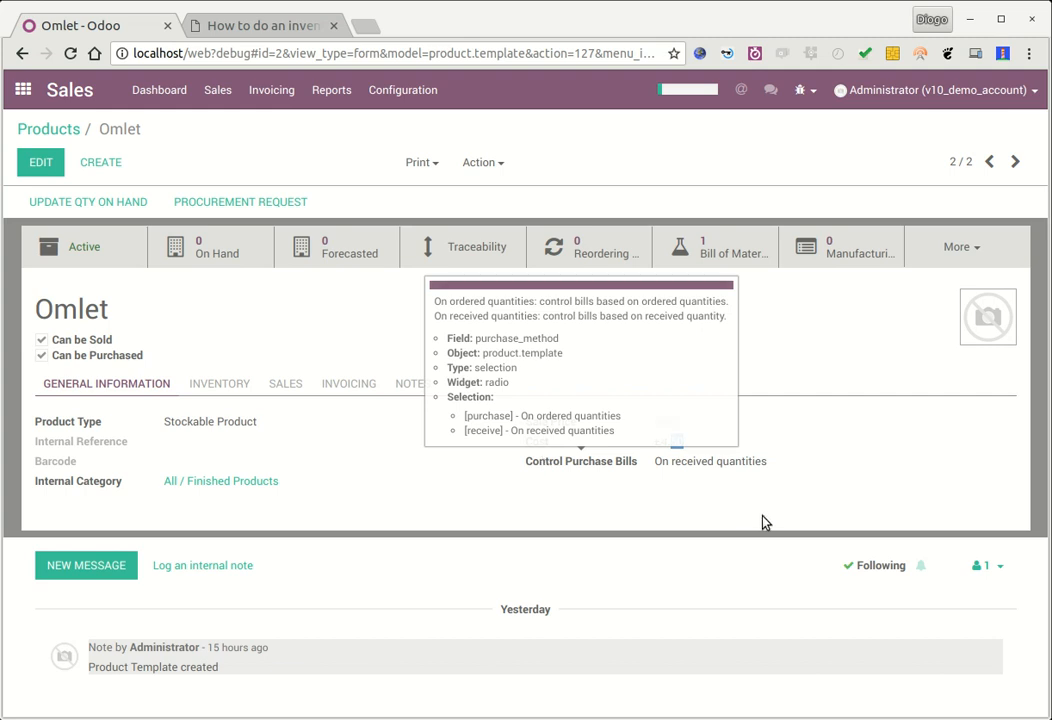
# Create a new sales quotation and add ACME, LTDA as its new customer.
pyautogui.click(23, 89)
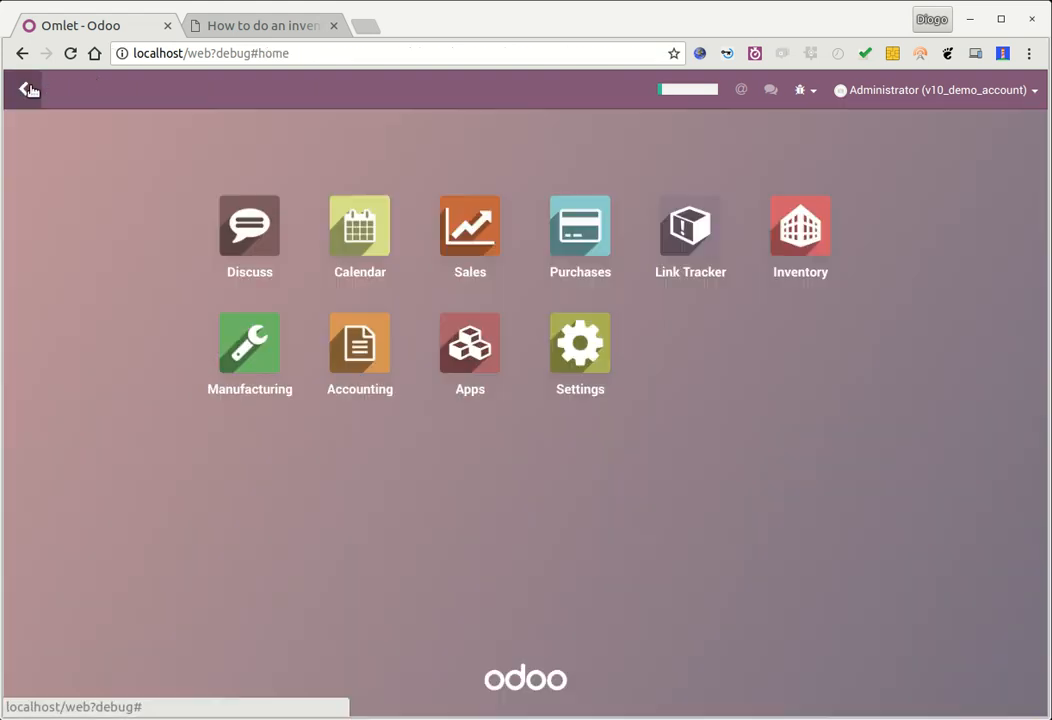
pyautogui.click(470, 240)
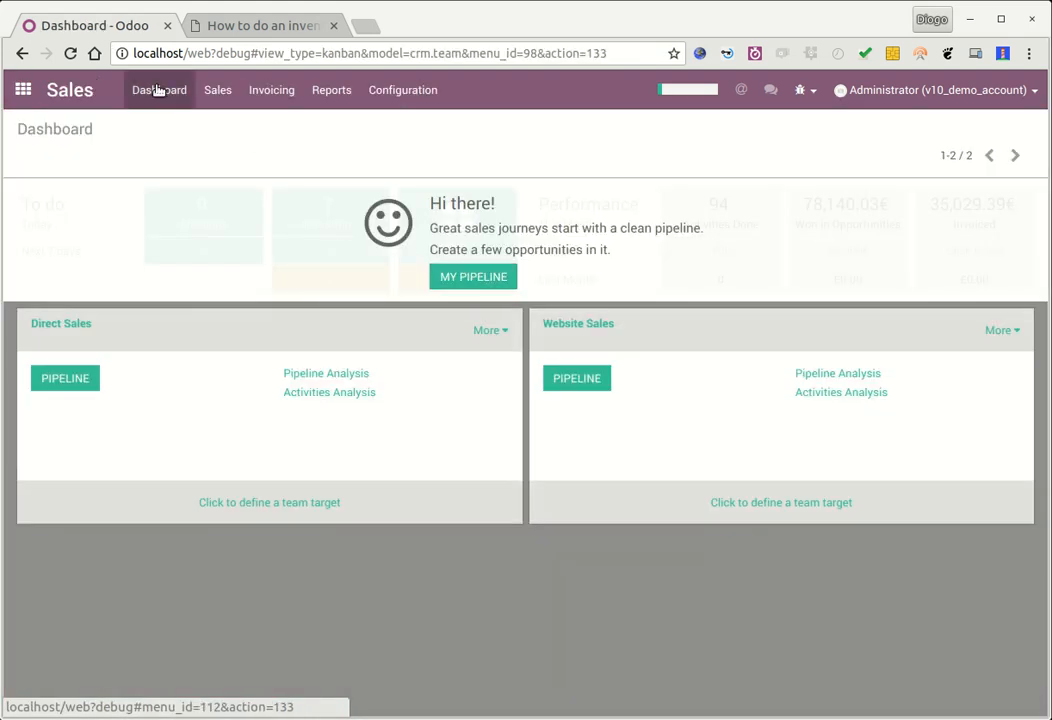
pyautogui.click(217, 89)
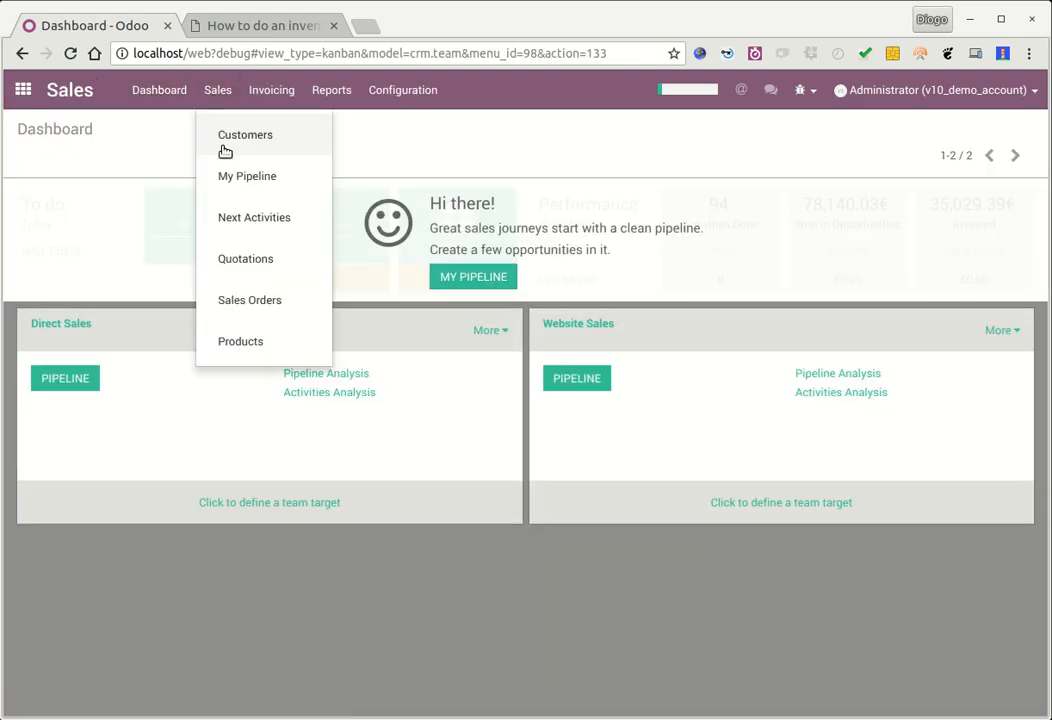
pyautogui.click(266, 262)
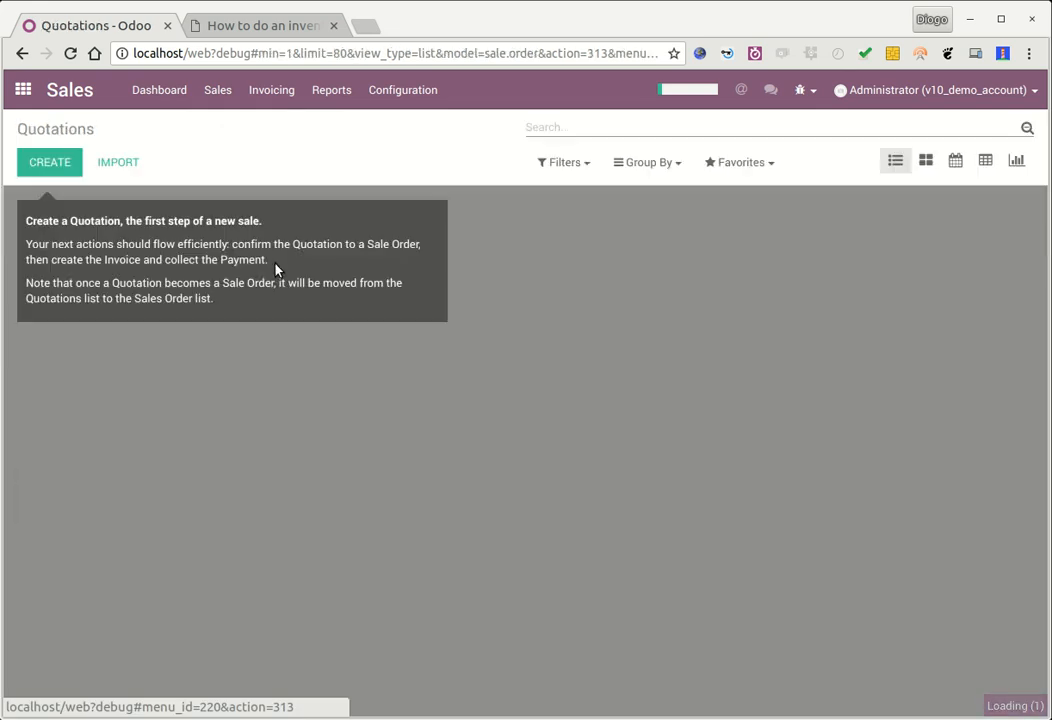
pyautogui.click(52, 161)
pyautogui.click(342, 320)
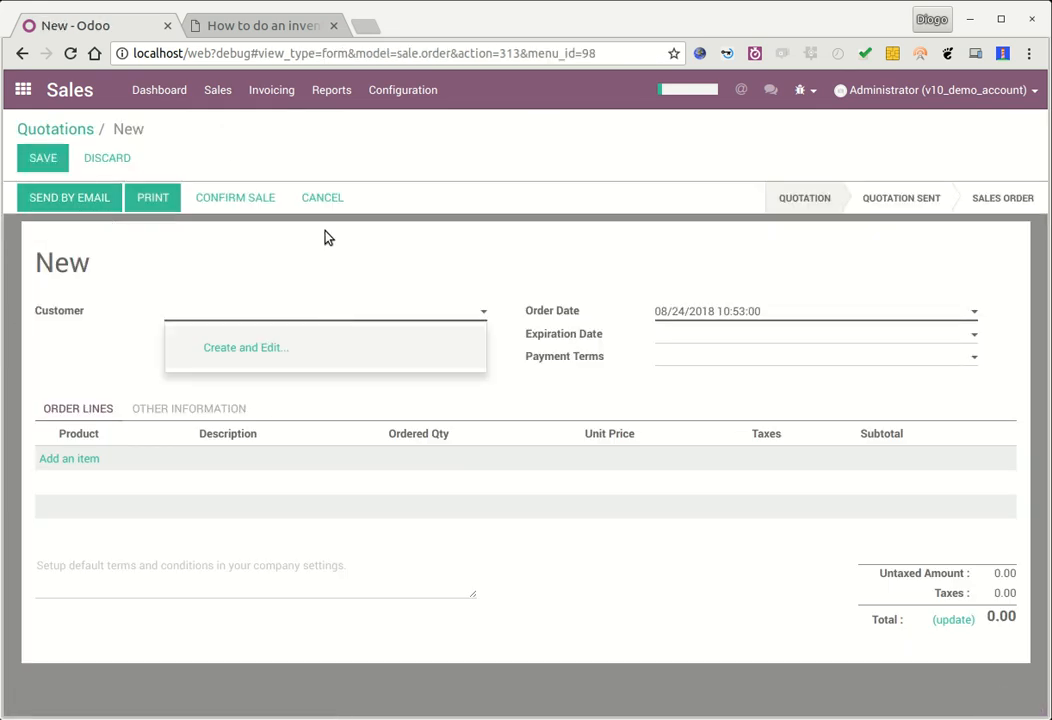
pyautogui.write('ACME')
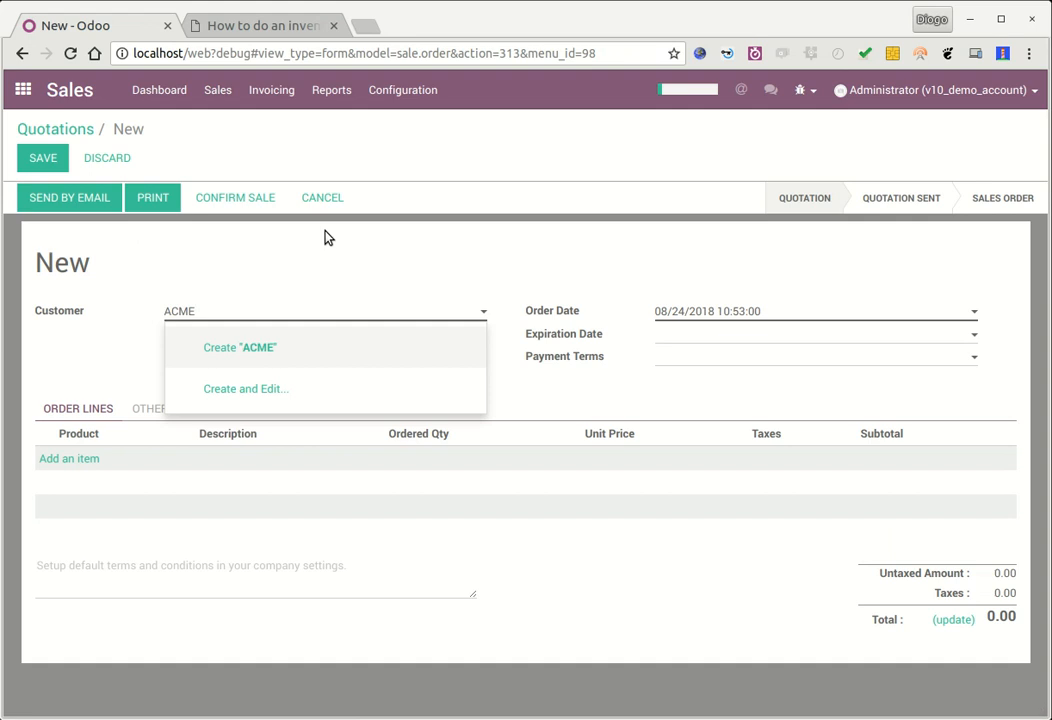
pyautogui.write(', LTDE')
pyautogui.press('BackSpace')
pyautogui.write('A')
pyautogui.click(303, 347)
# Add an order line for 100 Omlet without the 20% standard rate sales tax and save the quotation.
pyautogui.click(88, 460)
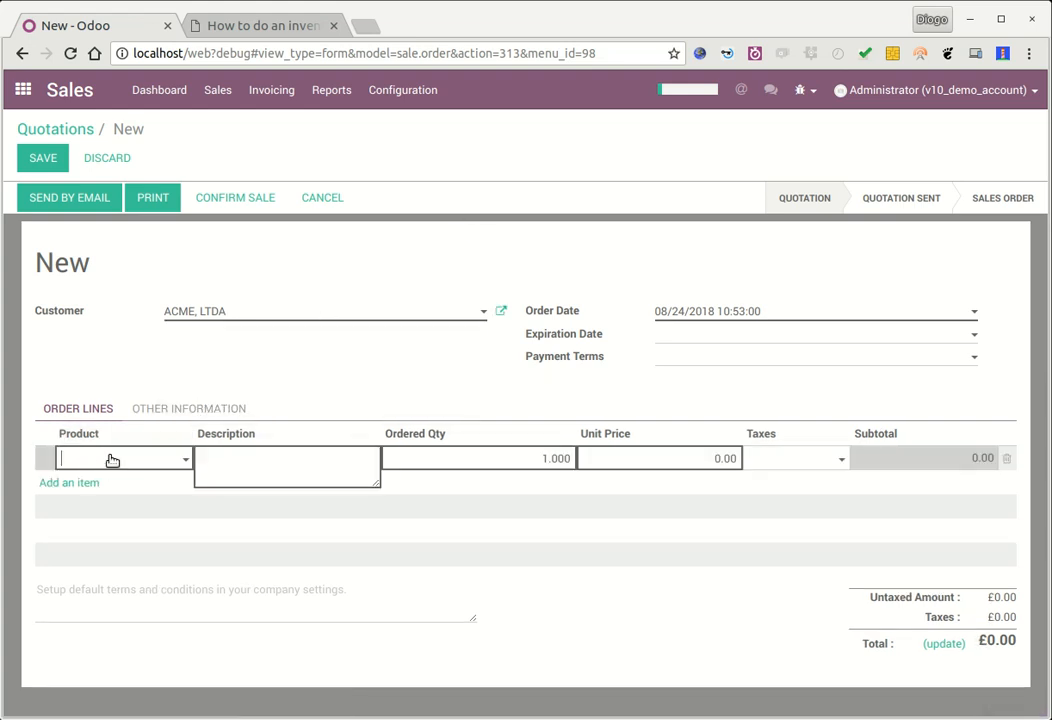
pyautogui.write('om')
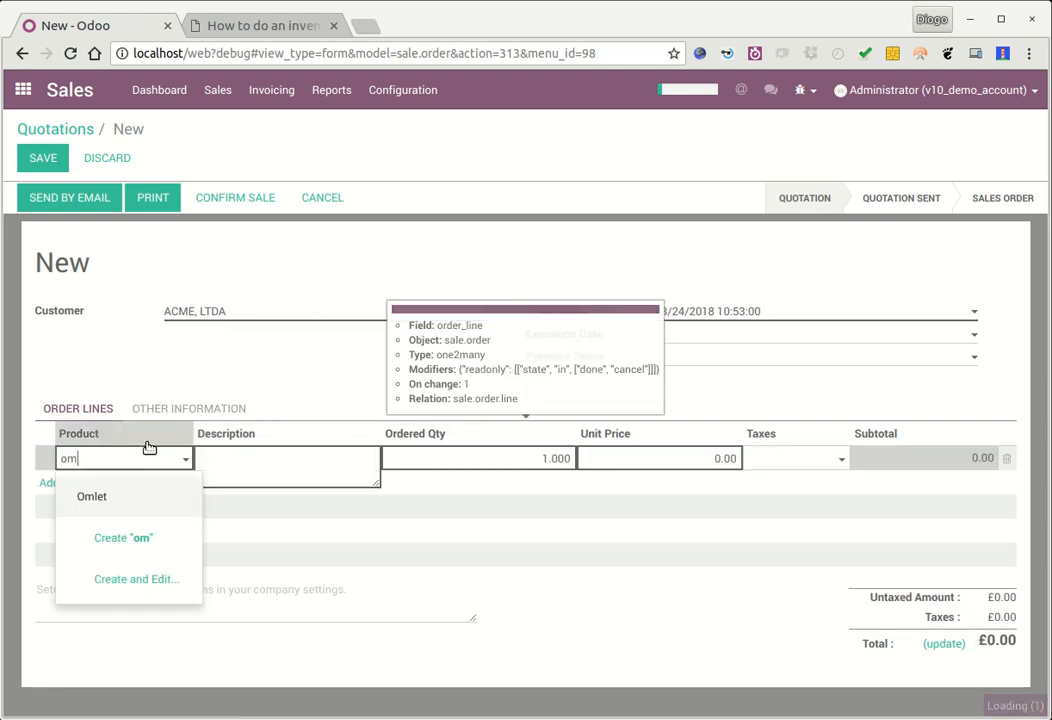
pyautogui.click(111, 497)
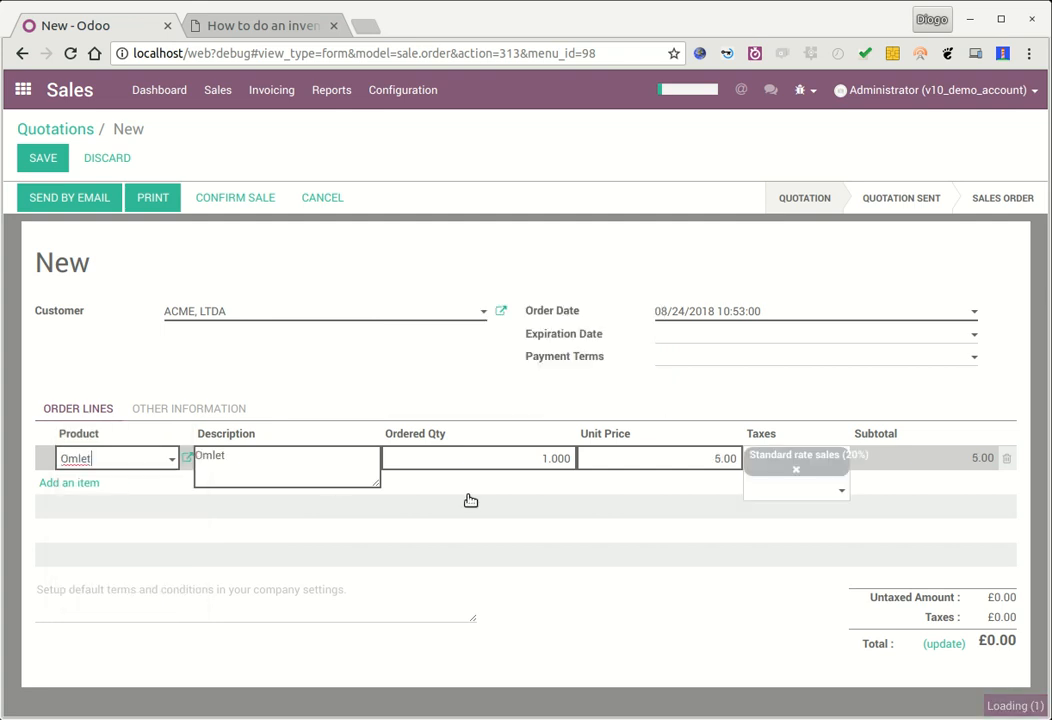
pyautogui.click(486, 459)
pyautogui.write('100')
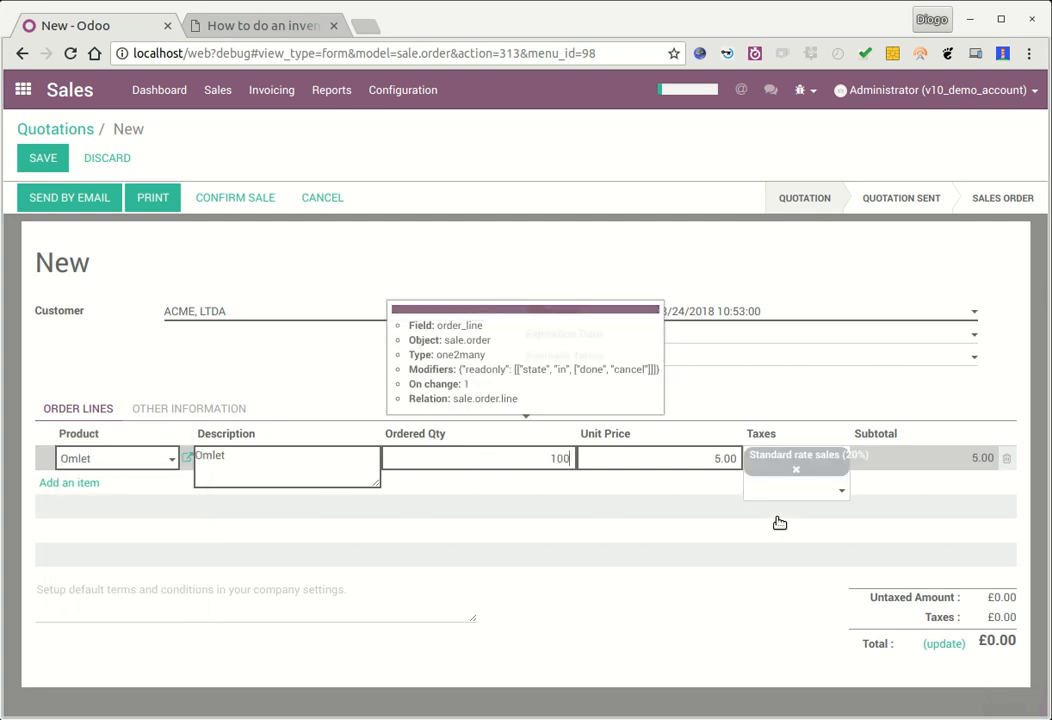
pyautogui.click(801, 479)
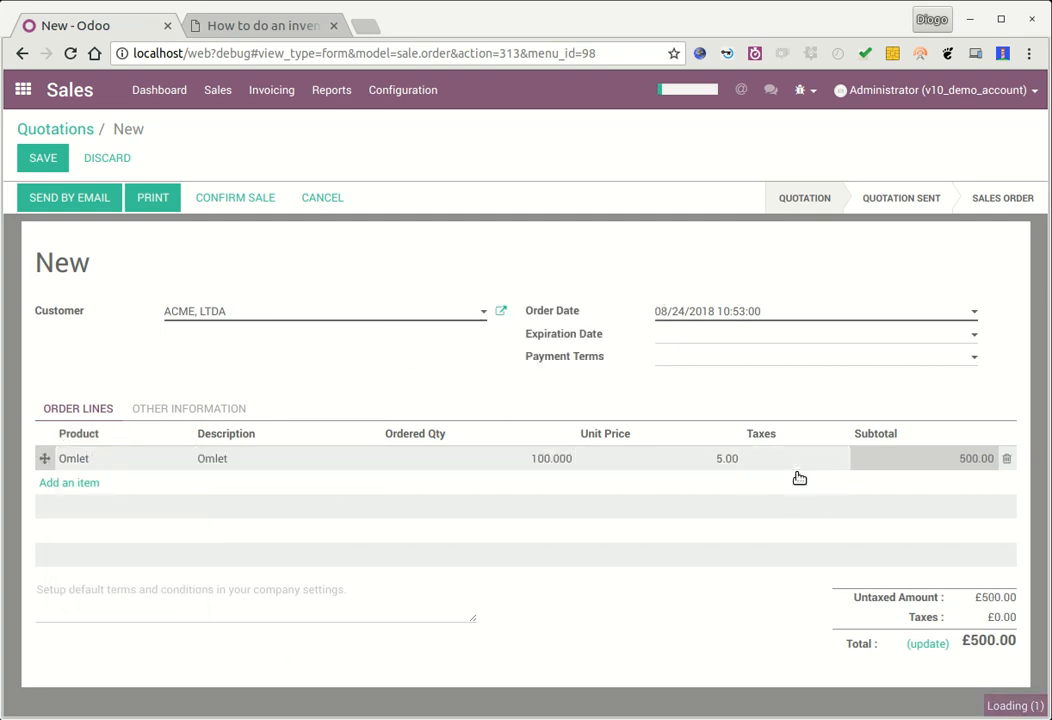
pyautogui.click(48, 165)
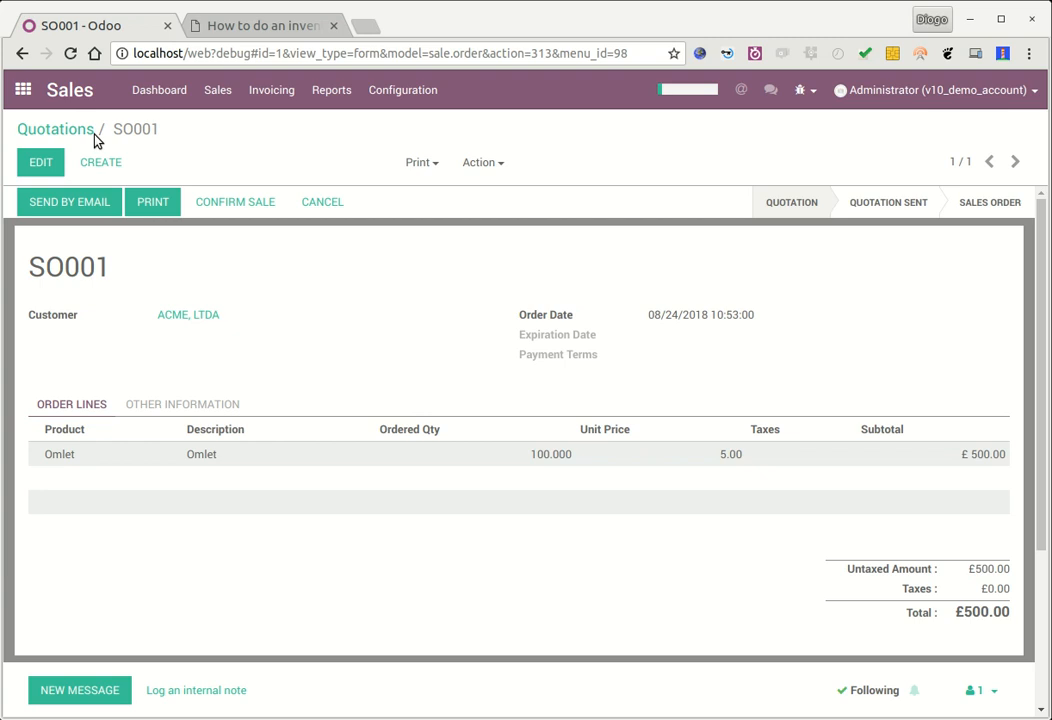
# Open the Omlet product from the quotation's order line and view its production location.
pyautogui.click(70, 456)
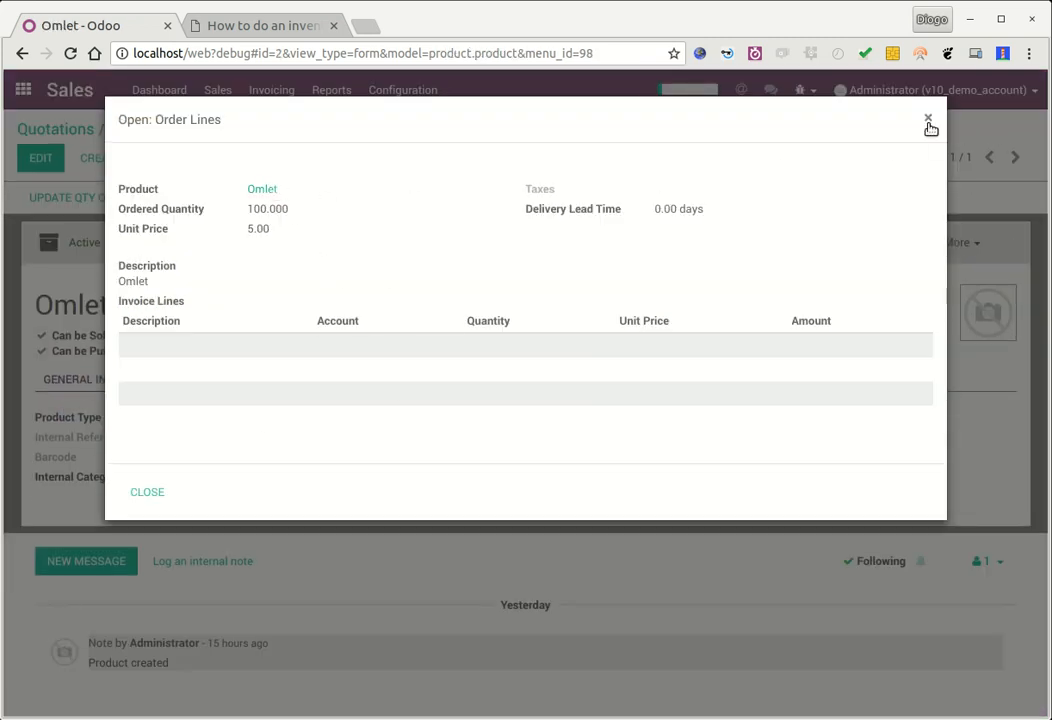
pyautogui.click(928, 118)
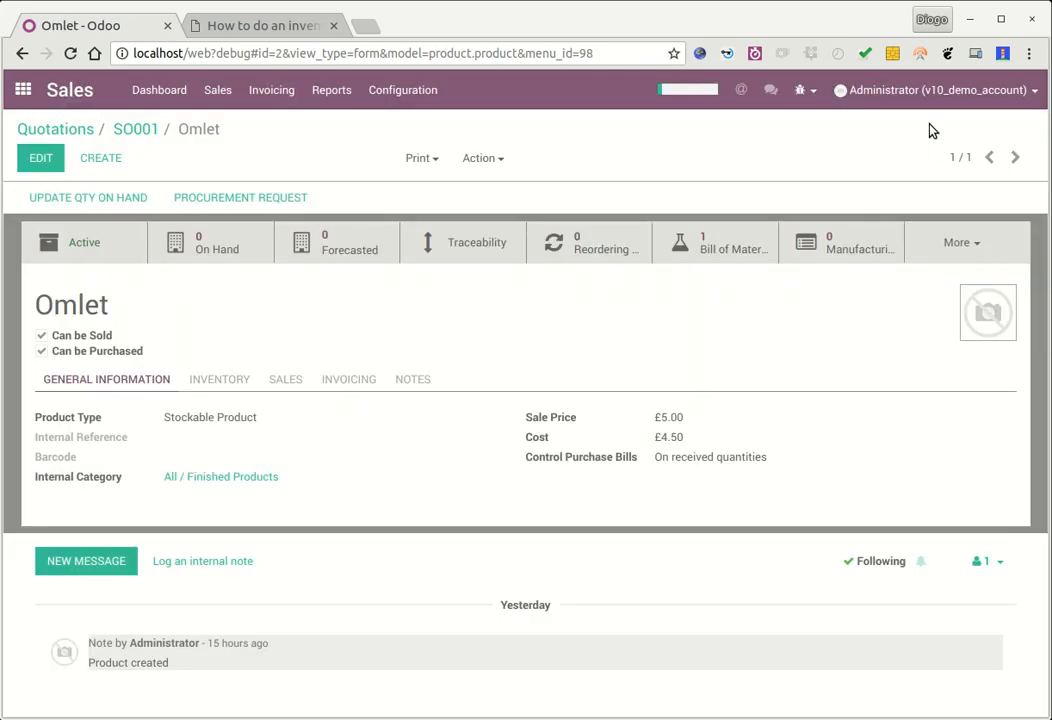
pyautogui.click(228, 384)
pyautogui.click(268, 520)
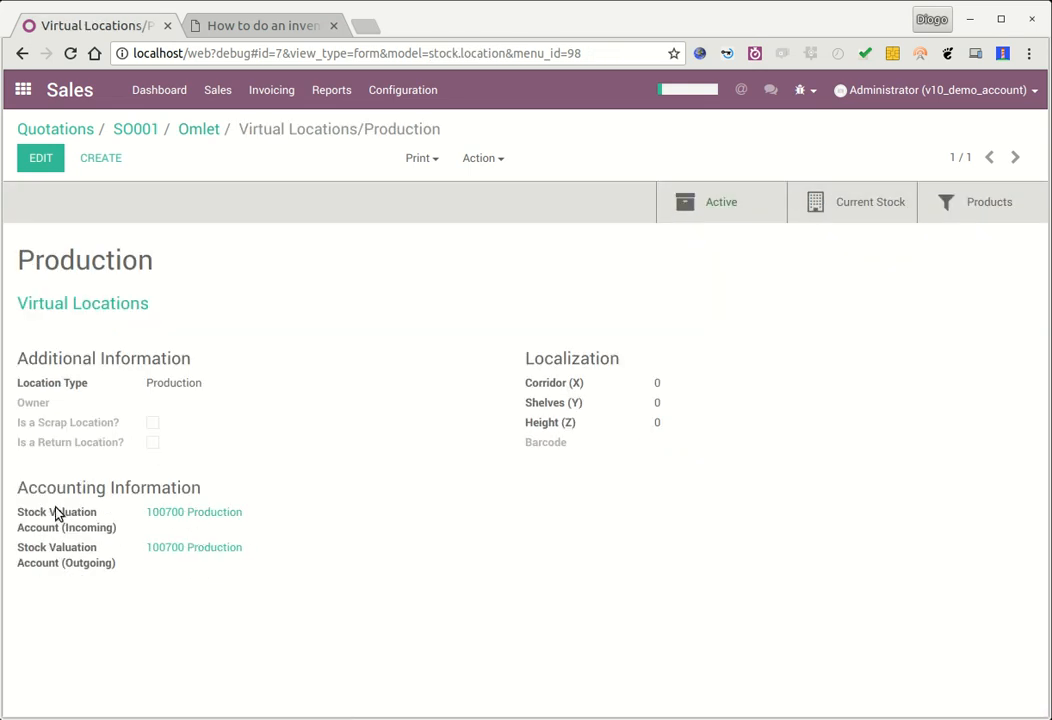
# Inspect the production location's incoming stock valuation account and return to the Omlet product.
pyautogui.moveTo(60, 517)
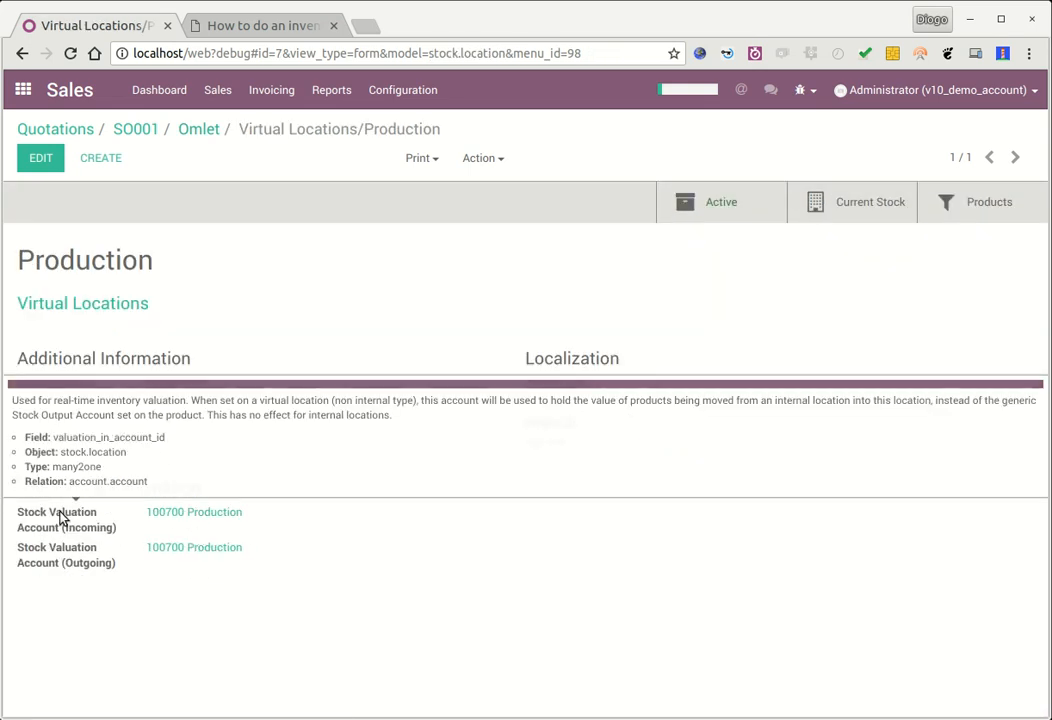
pyautogui.click(232, 516)
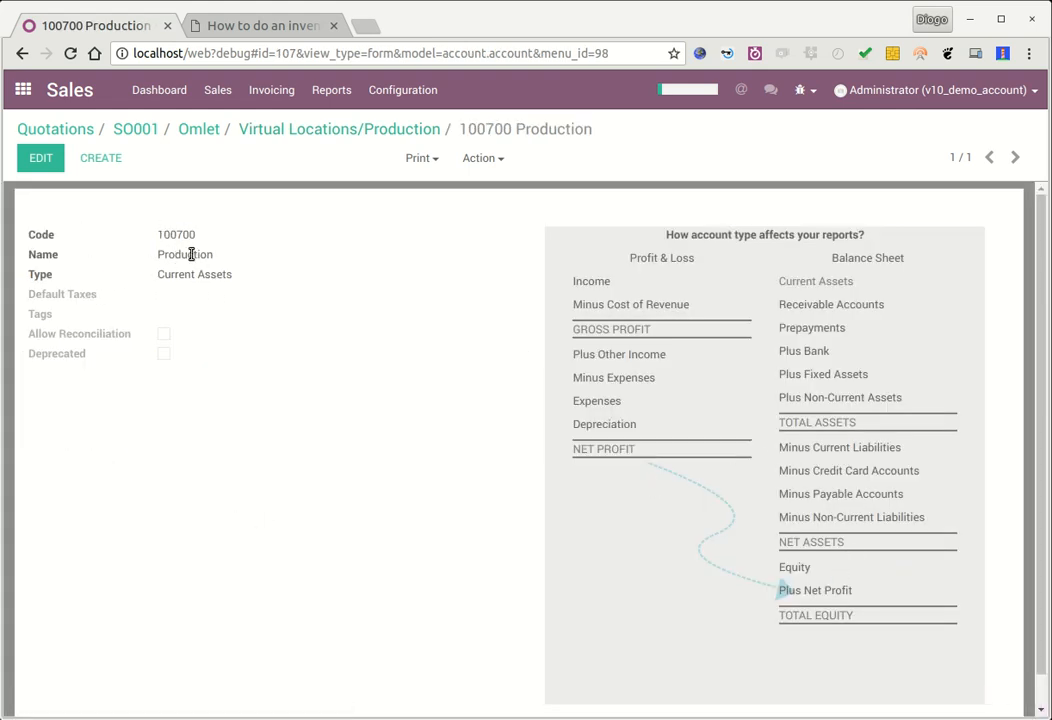
pyautogui.click(364, 129)
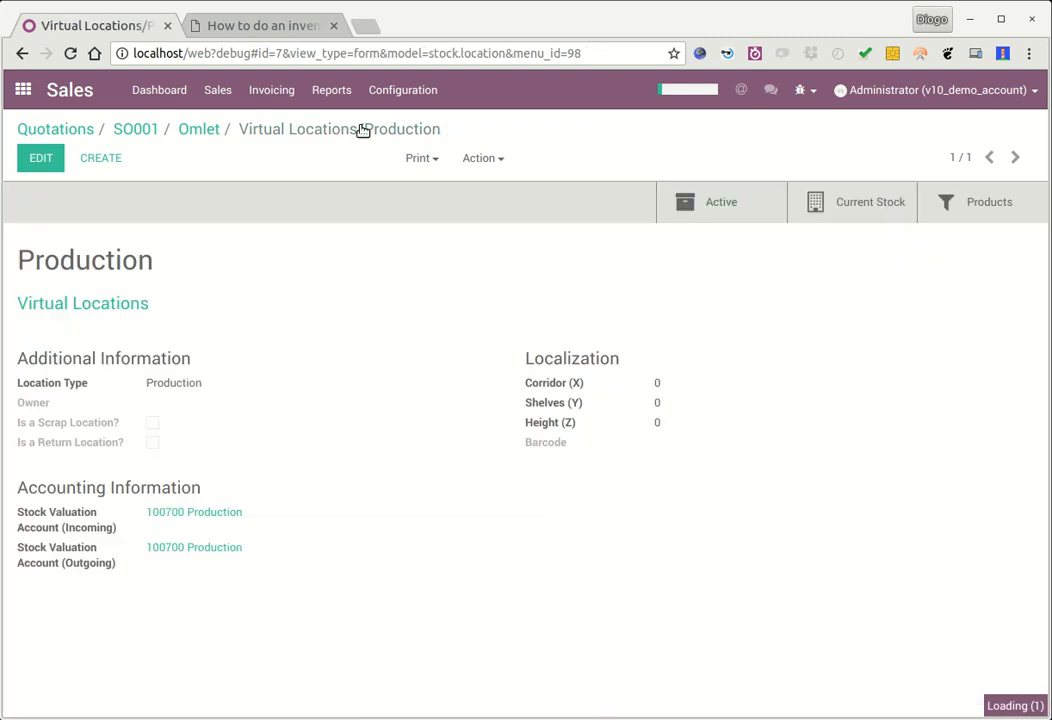
pyautogui.click(205, 129)
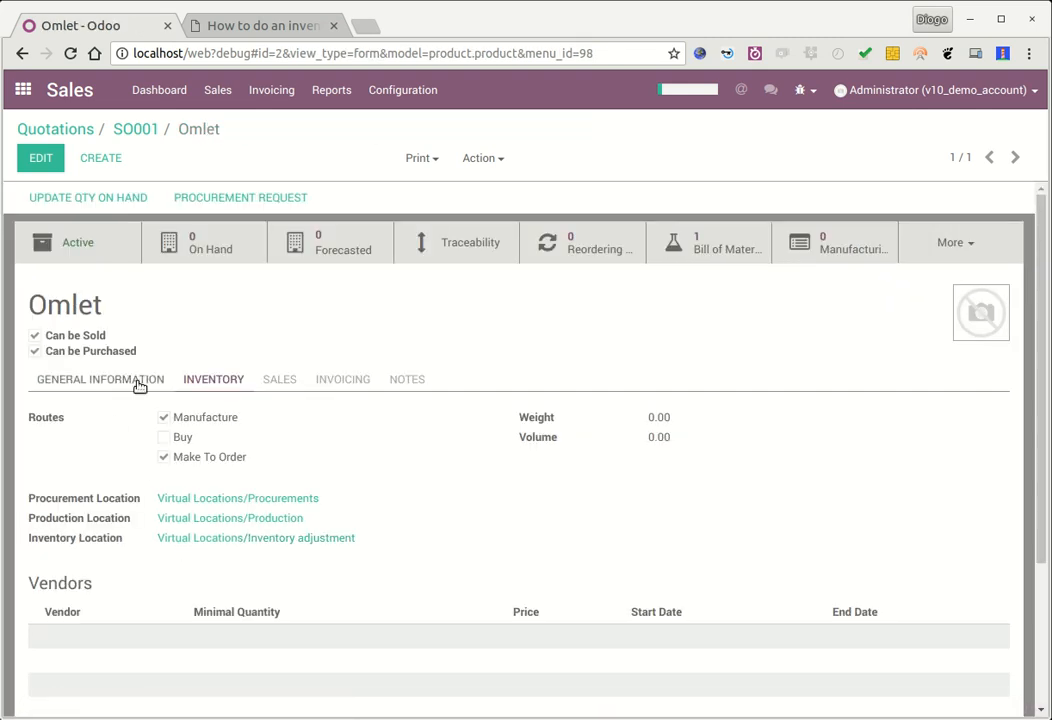
# Open the product categories in the Inventory app and view the All category's valuation and account settings.
pyautogui.click(27, 90)
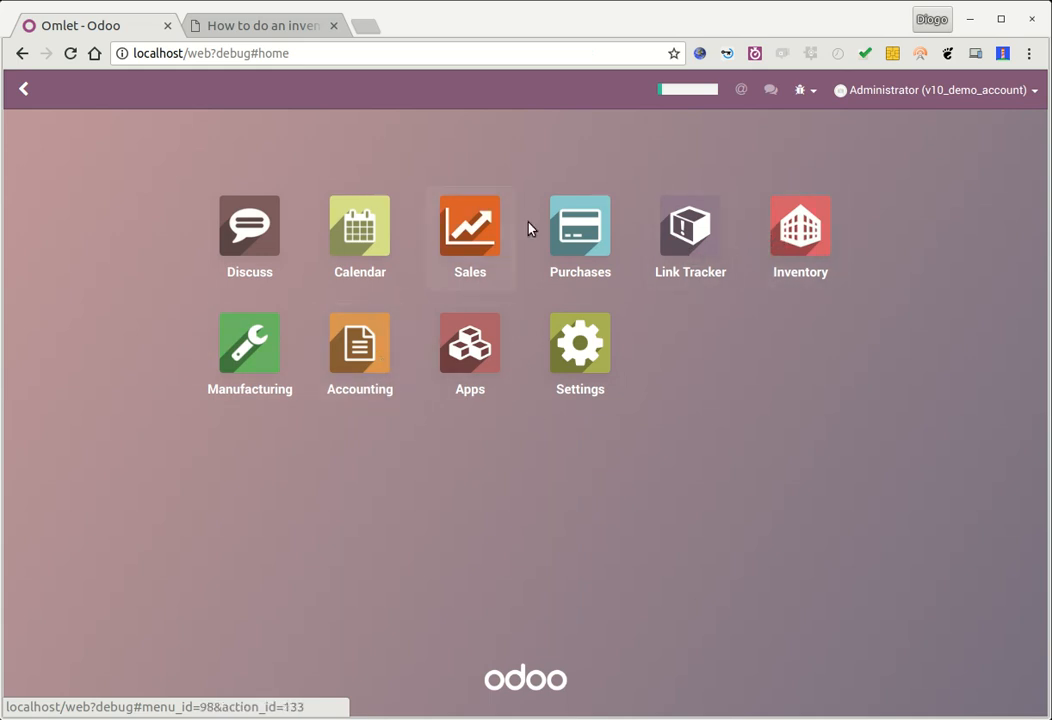
pyautogui.click(800, 232)
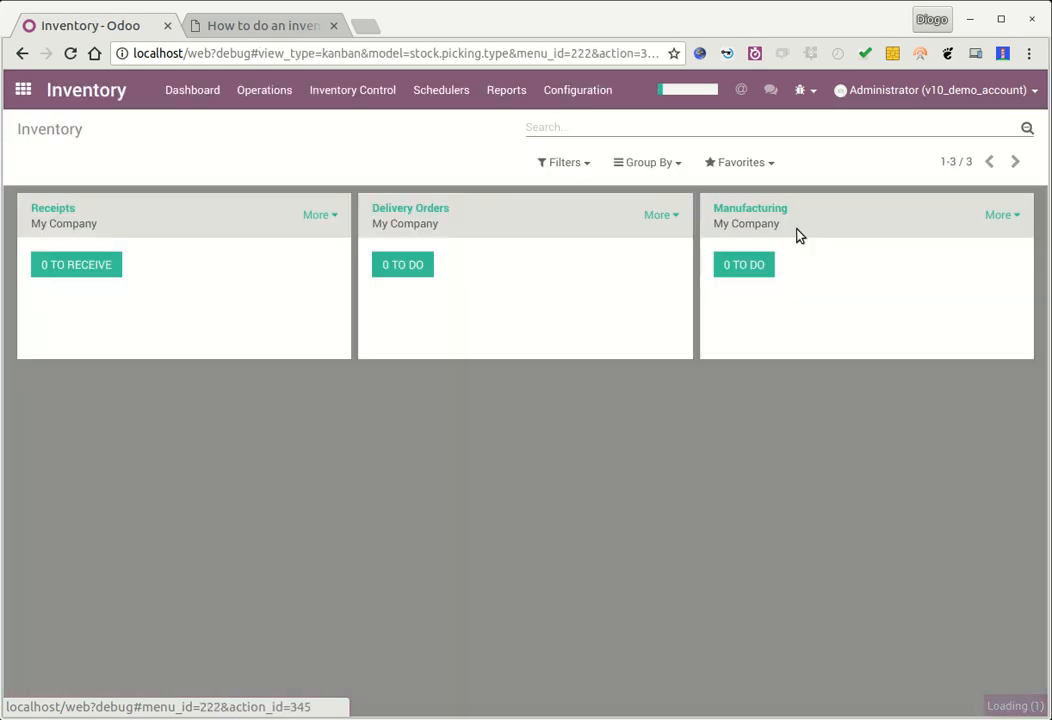
pyautogui.click(377, 94)
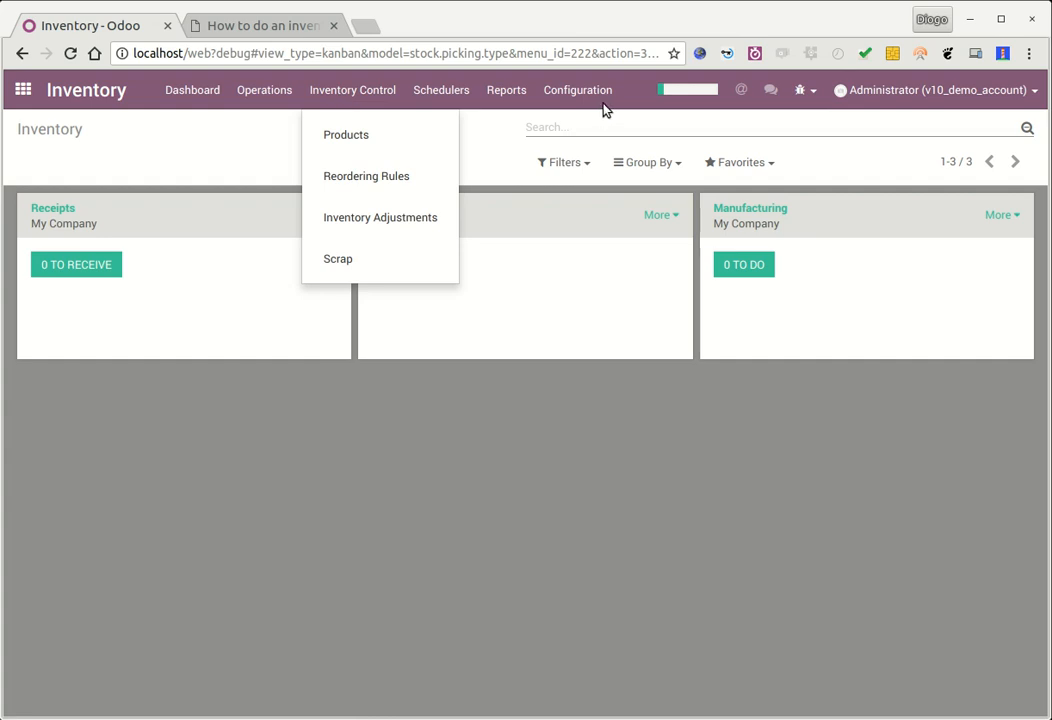
pyautogui.click(580, 92)
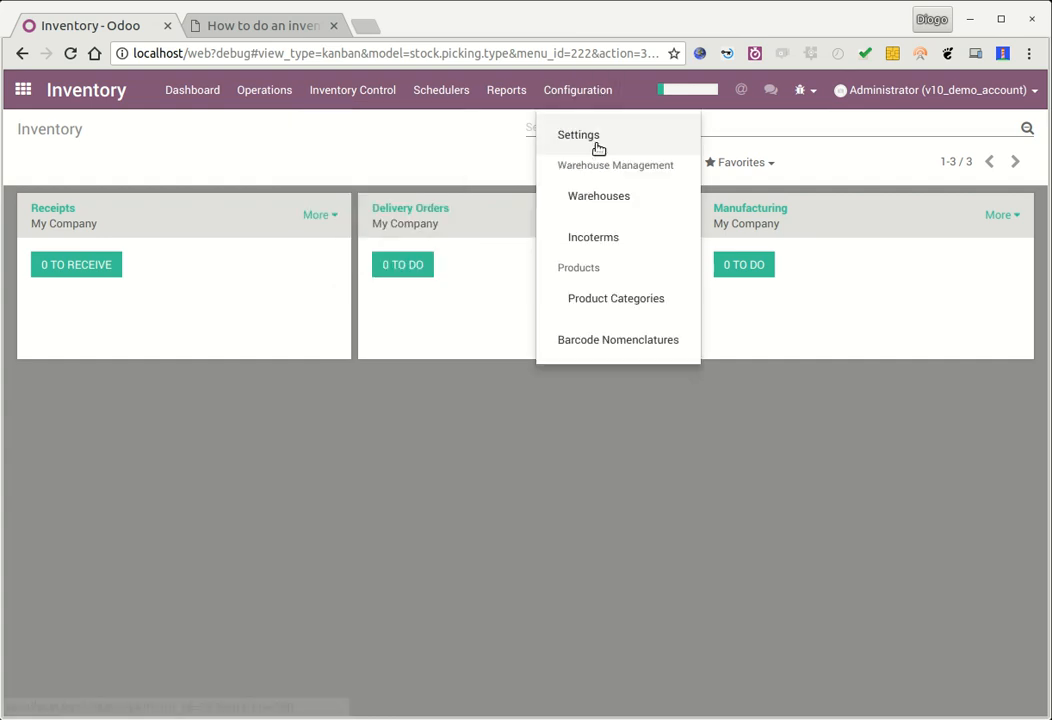
pyautogui.click(609, 306)
pyautogui.click(63, 223)
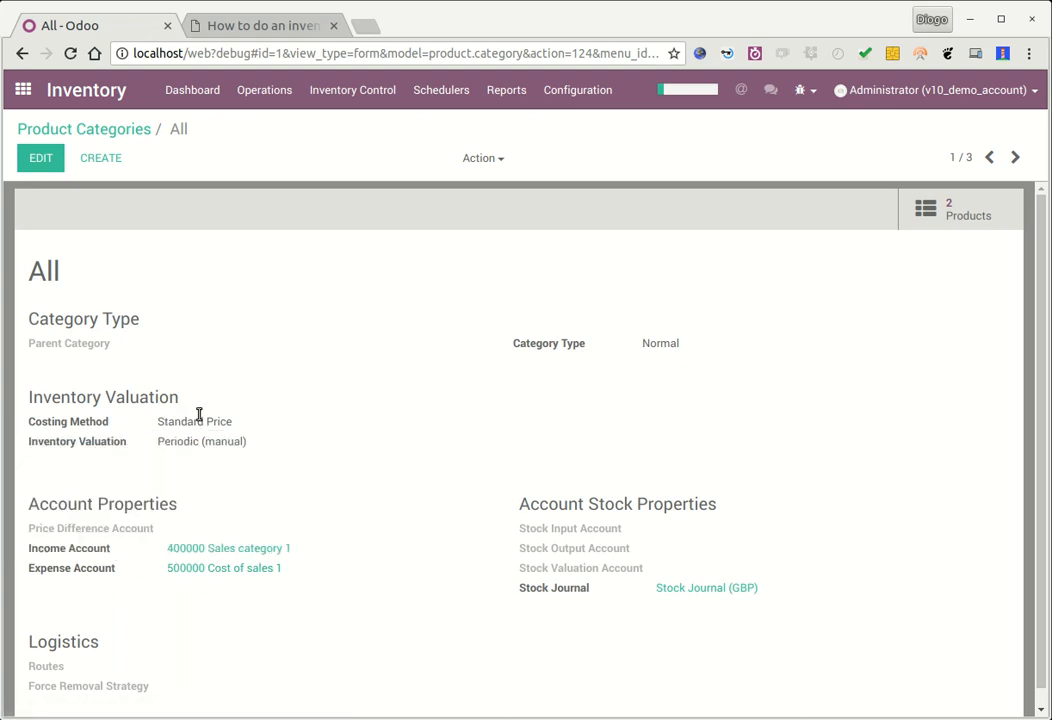
# Set the All category's inventory valuation to Perpetual (automated) and save the category.
pyautogui.click(37, 157)
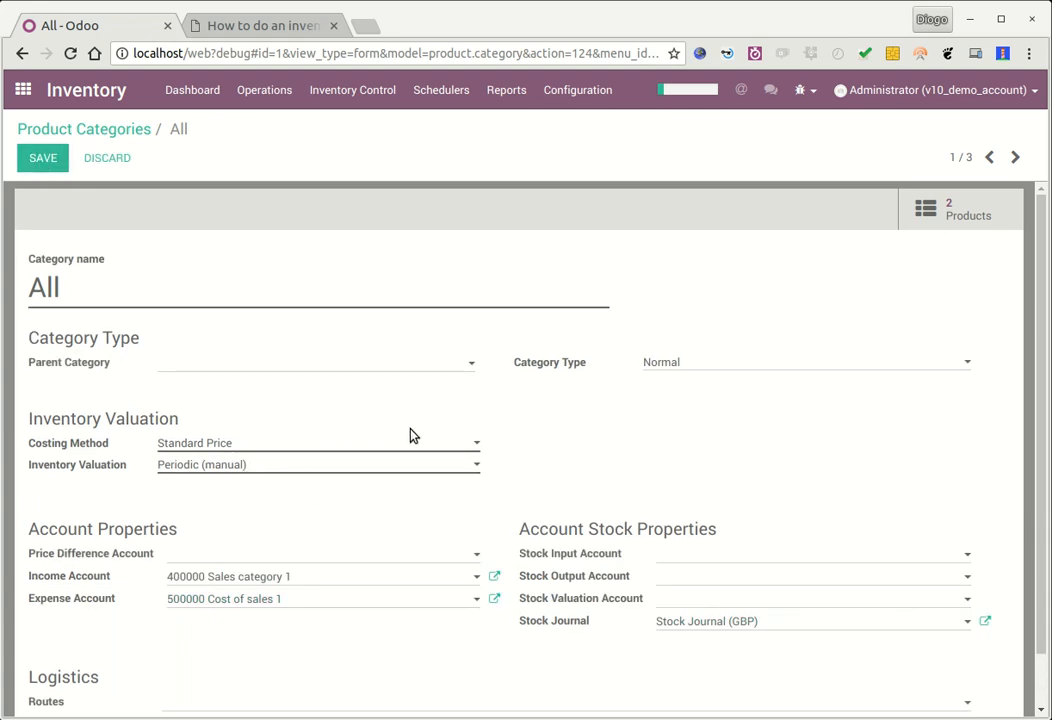
pyautogui.click(289, 470)
pyautogui.click(217, 537)
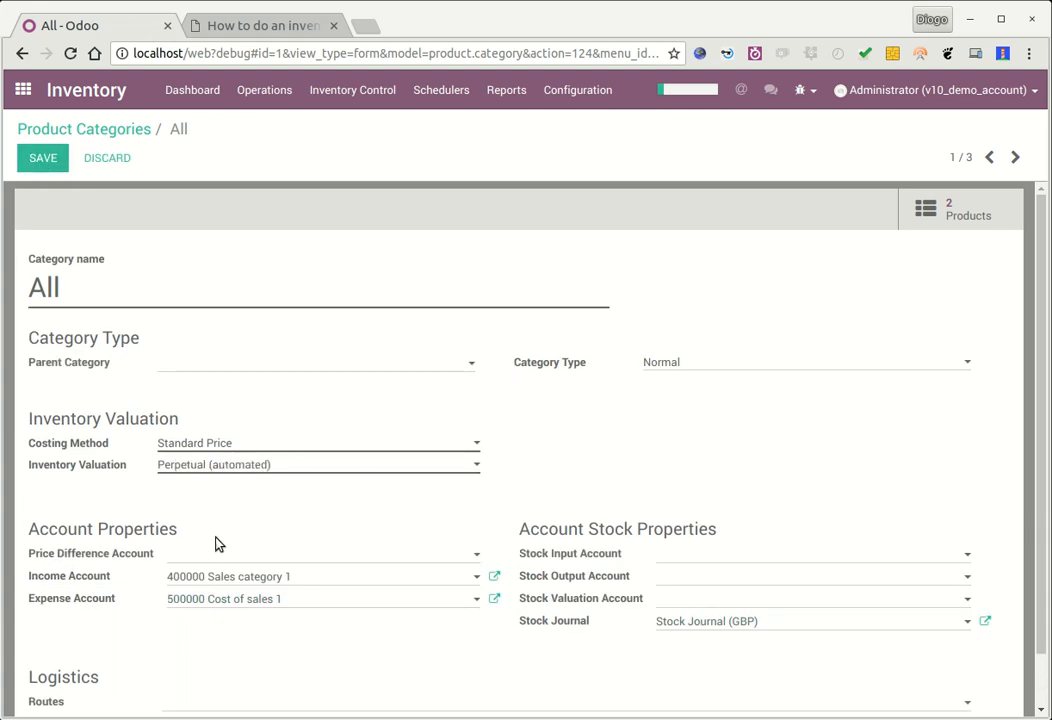
pyautogui.click(43, 157)
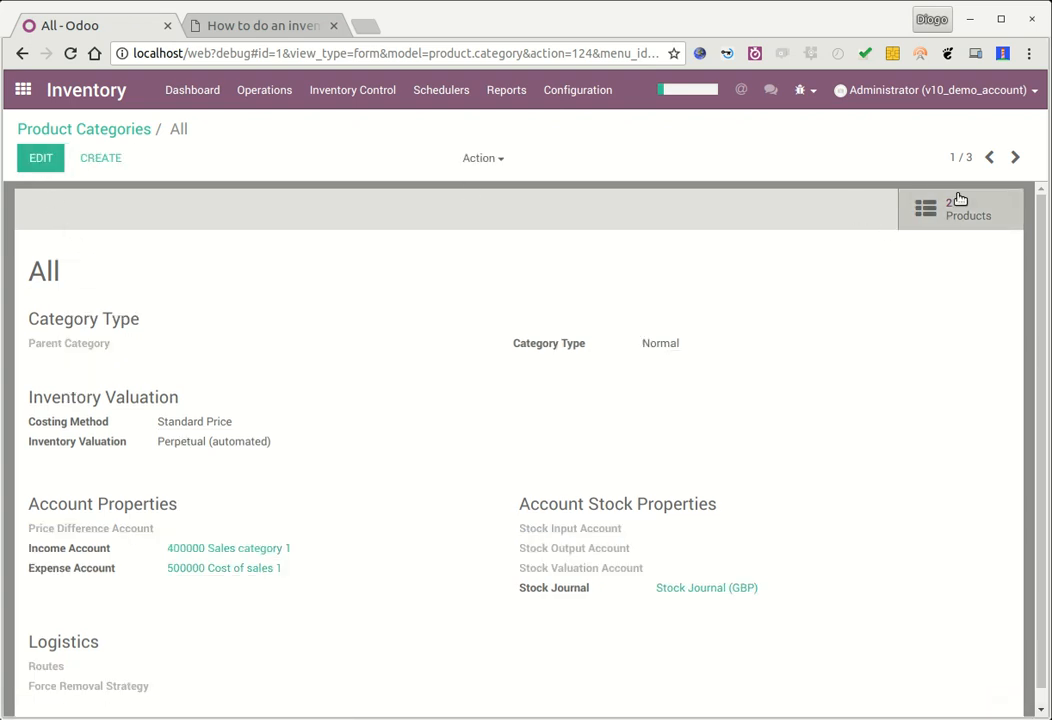
# Set the Raw Materials category's inventory valuation to Perpetual (automated) and save it.
pyautogui.click(1013, 158)
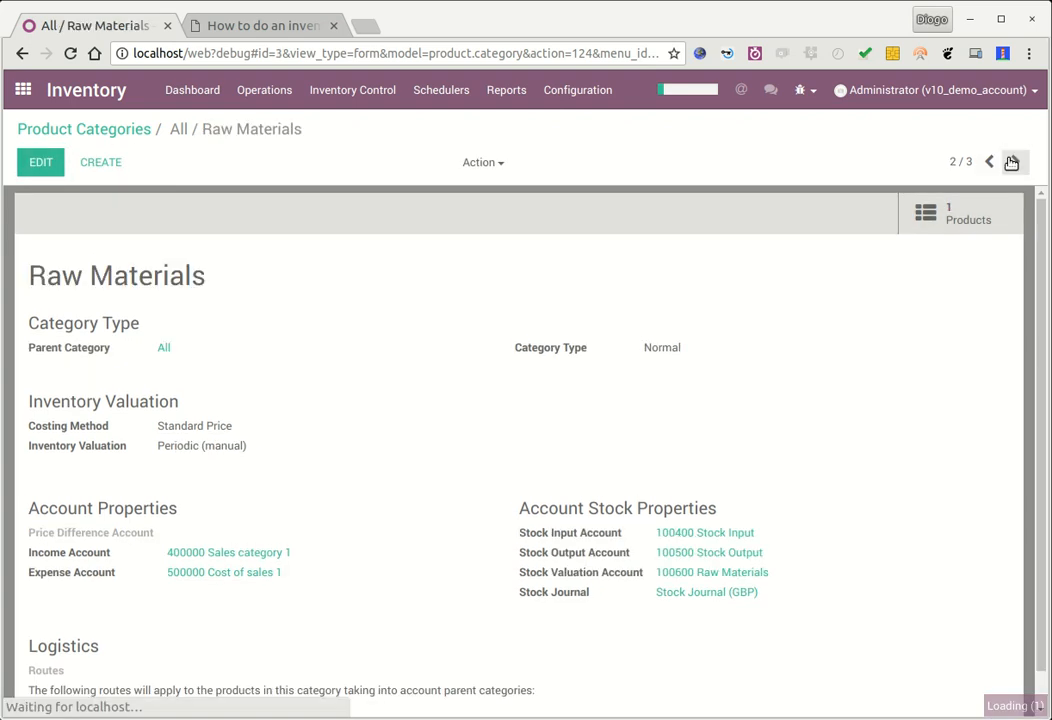
pyautogui.click(40, 158)
pyautogui.click(260, 543)
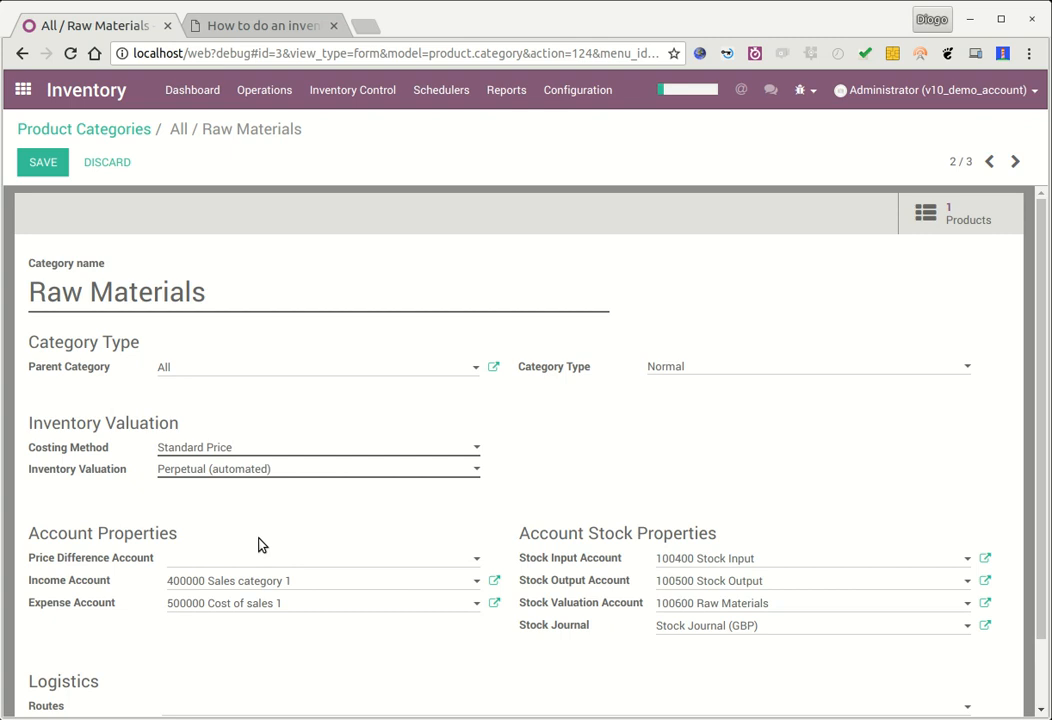
pyautogui.click(42, 162)
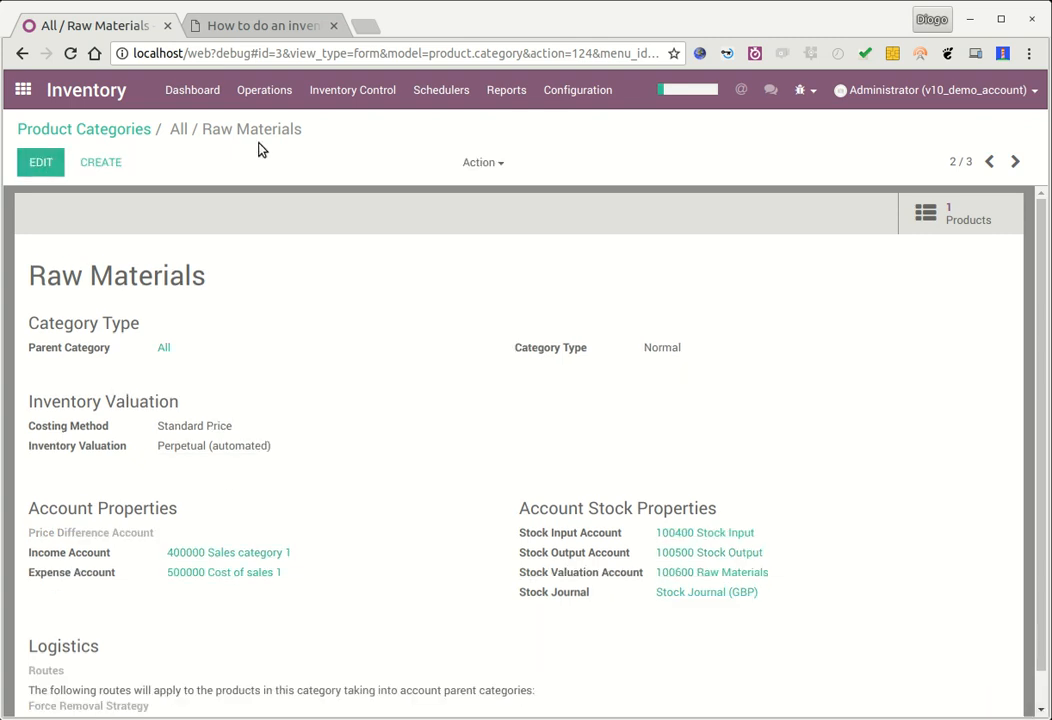
# Set the Finished Products category's inventory valuation to Perpetual (automated) and save it.
pyautogui.click(1015, 161)
pyautogui.click(41, 163)
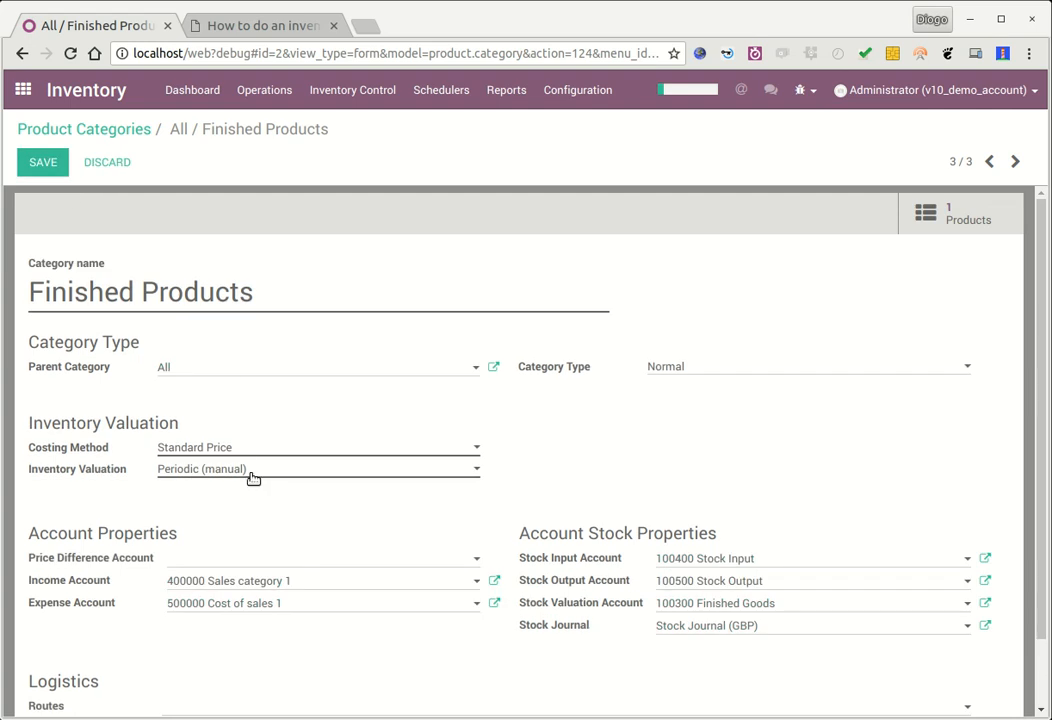
pyautogui.click(249, 560)
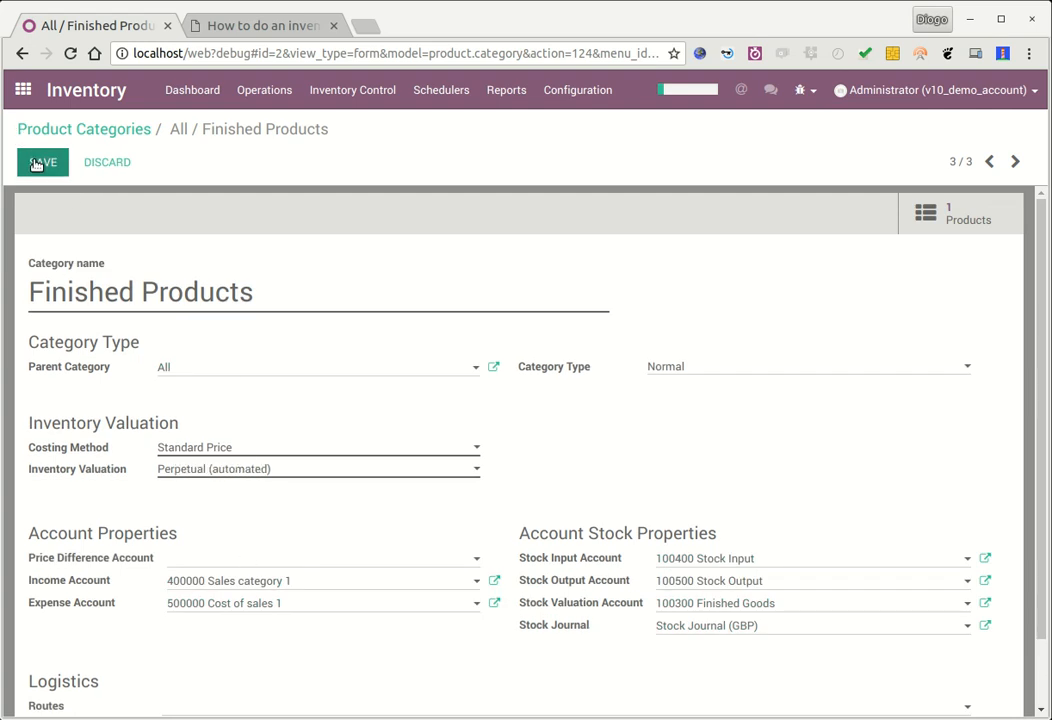
pyautogui.click(38, 165)
# Switch to the Odoo inventory valuation documentation and read the introductions to periodic and perpetual inventory valuation.
pyautogui.click(230, 22)
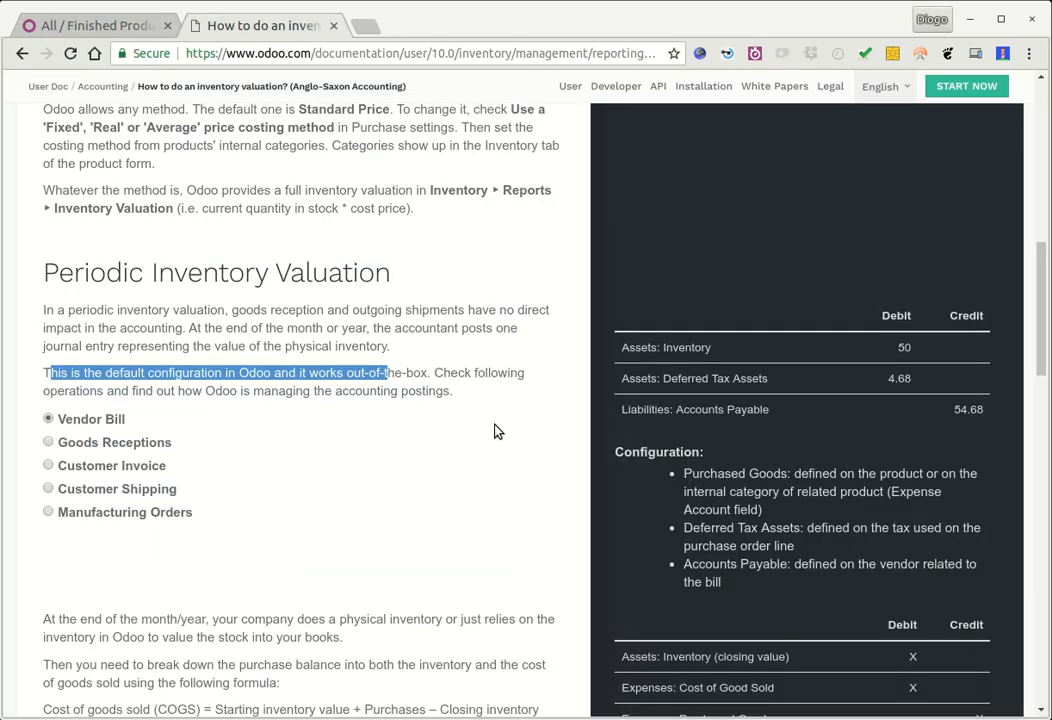
pyautogui.click(115, 345)
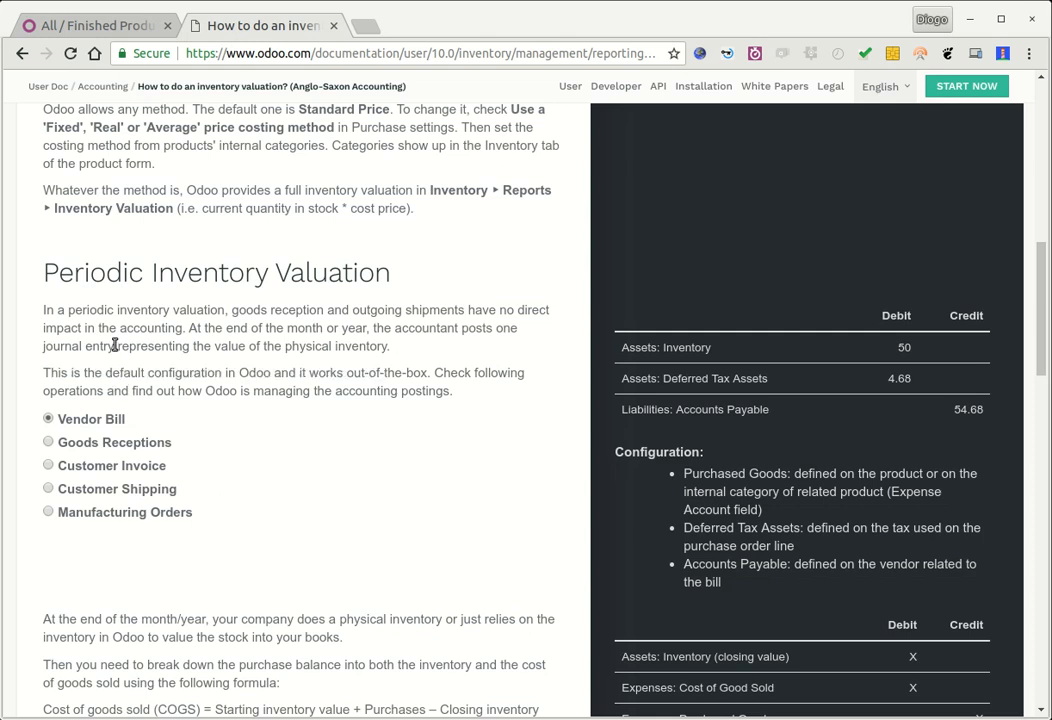
pyautogui.moveTo(47, 258); pyautogui.dragTo(376, 274)
pyautogui.click(385, 276)
pyautogui.scroll(-7, 390, 303)
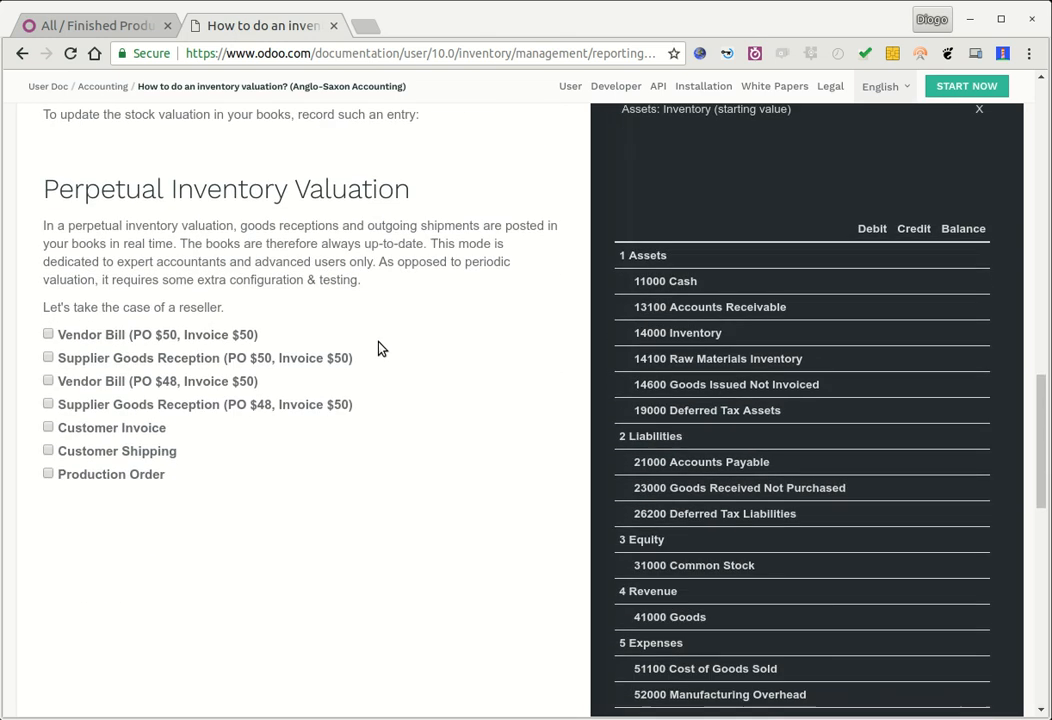
pyautogui.scroll(1, 163, 268)
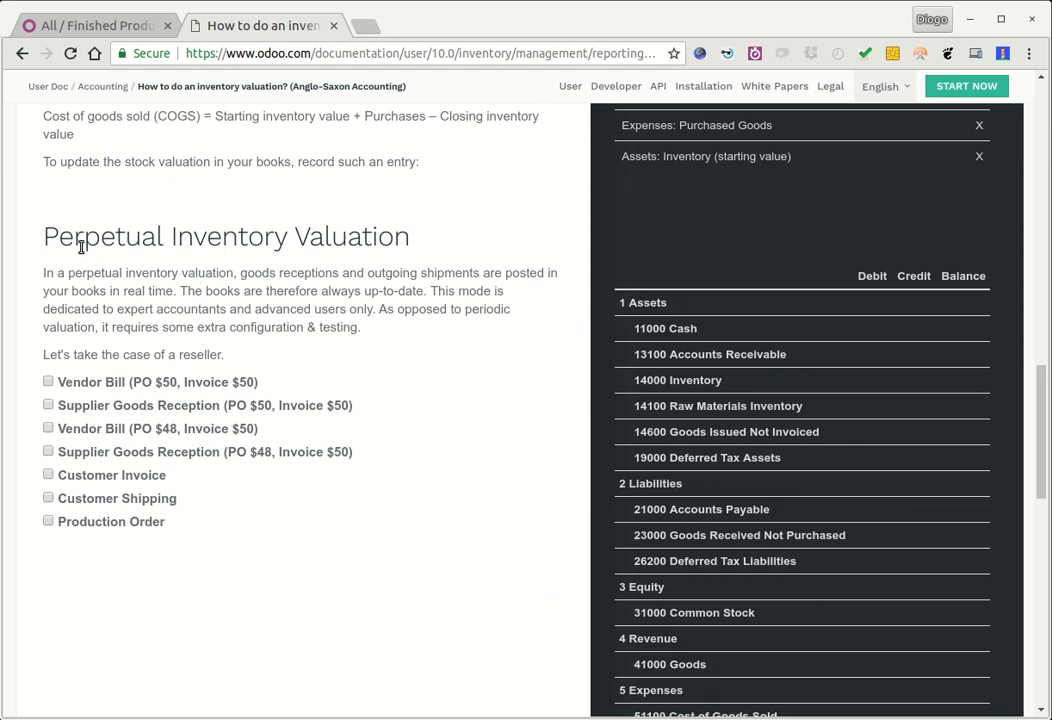
pyautogui.moveTo(58, 240); pyautogui.dragTo(557, 270)
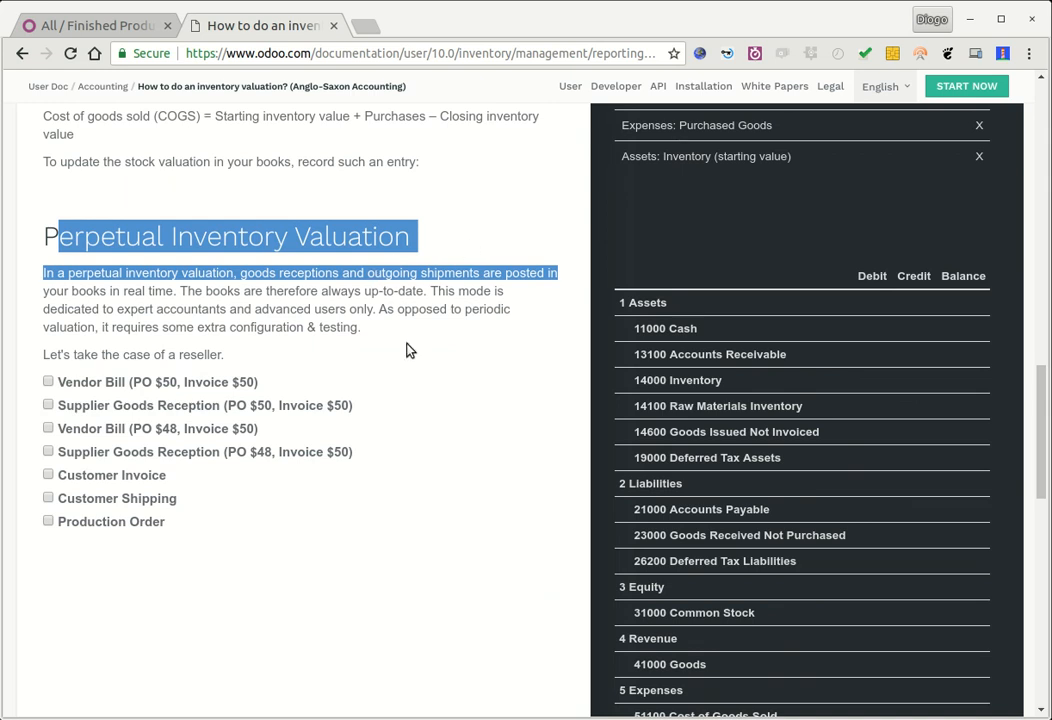
# Examine the periodic valuation postings for vendor bill, goods receptions, customer invoice, customer shipping and manufacturing orders.
pyautogui.scroll(1, 411, 360)
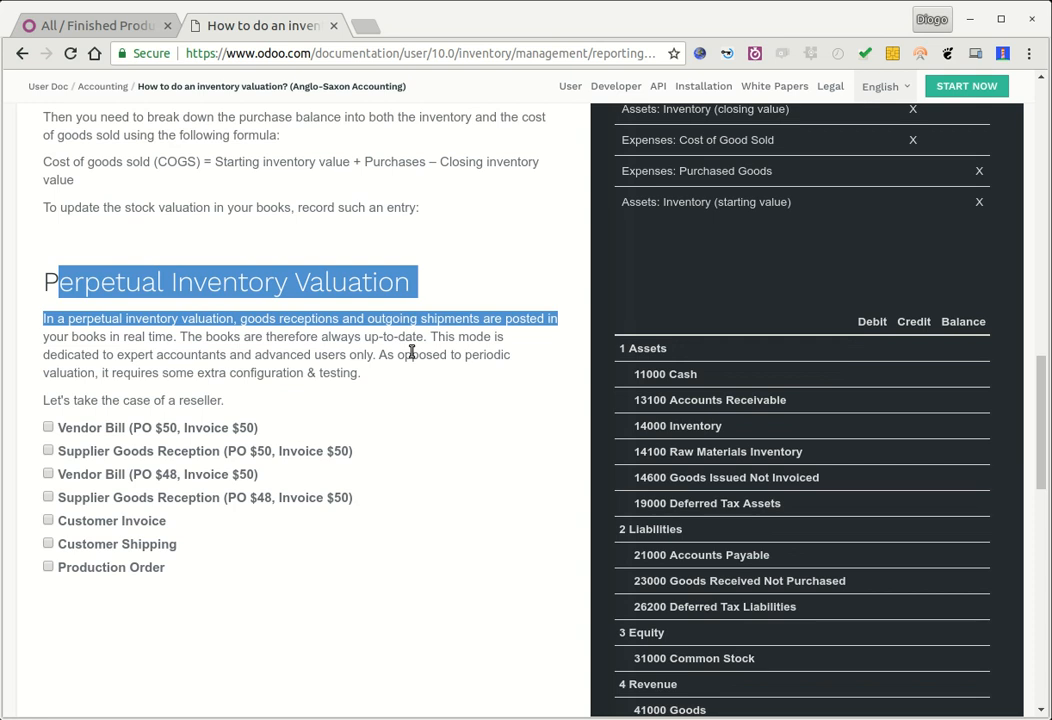
pyautogui.scroll(4, 400, 390)
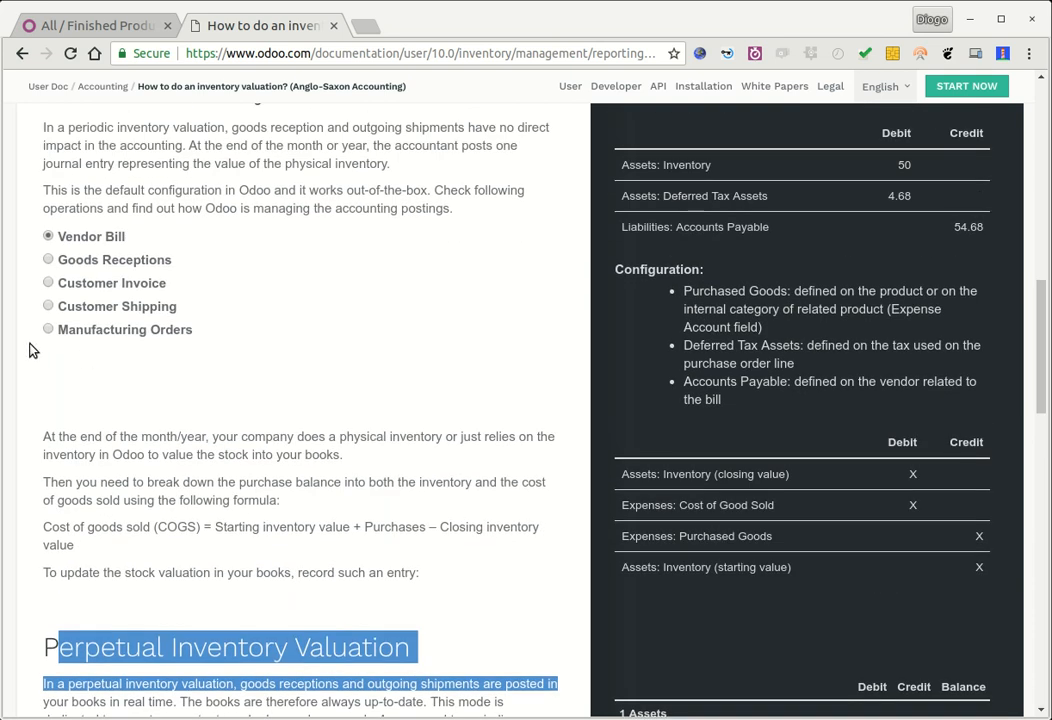
pyautogui.click(55, 238)
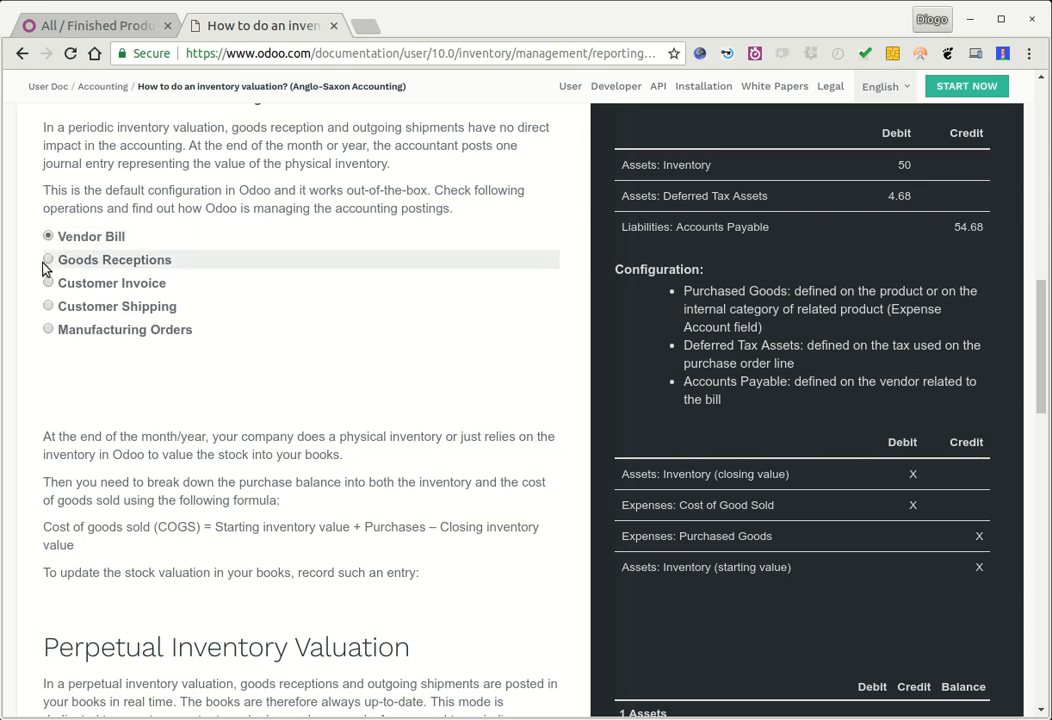
pyautogui.scroll(1, 70, 329)
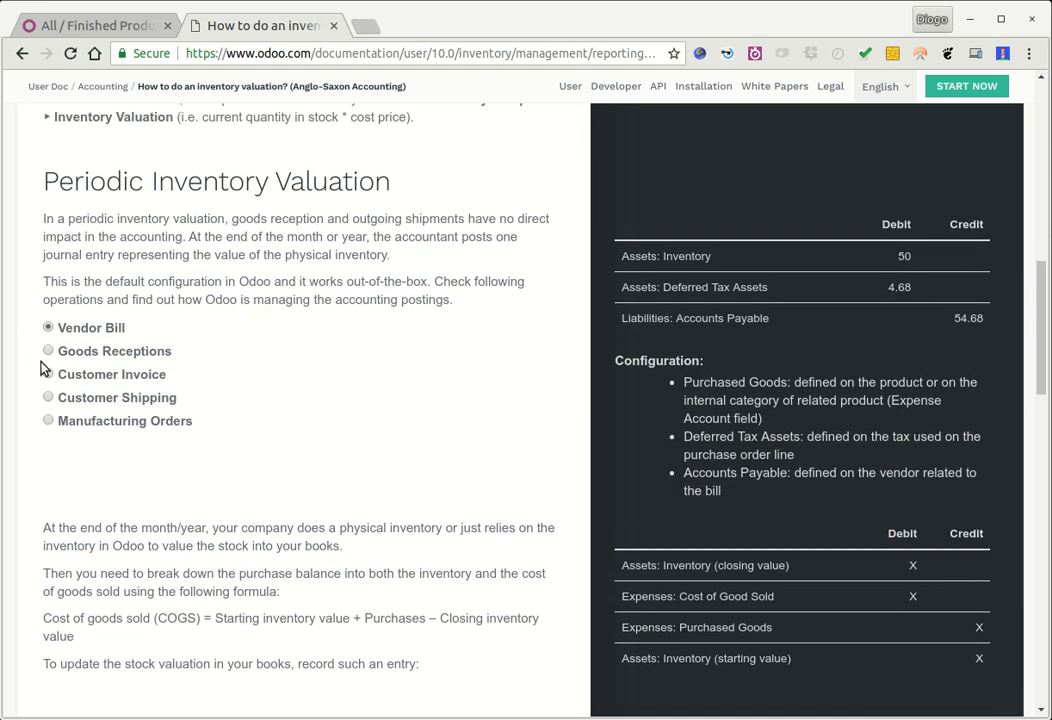
pyautogui.click(49, 352)
pyautogui.click(49, 352)
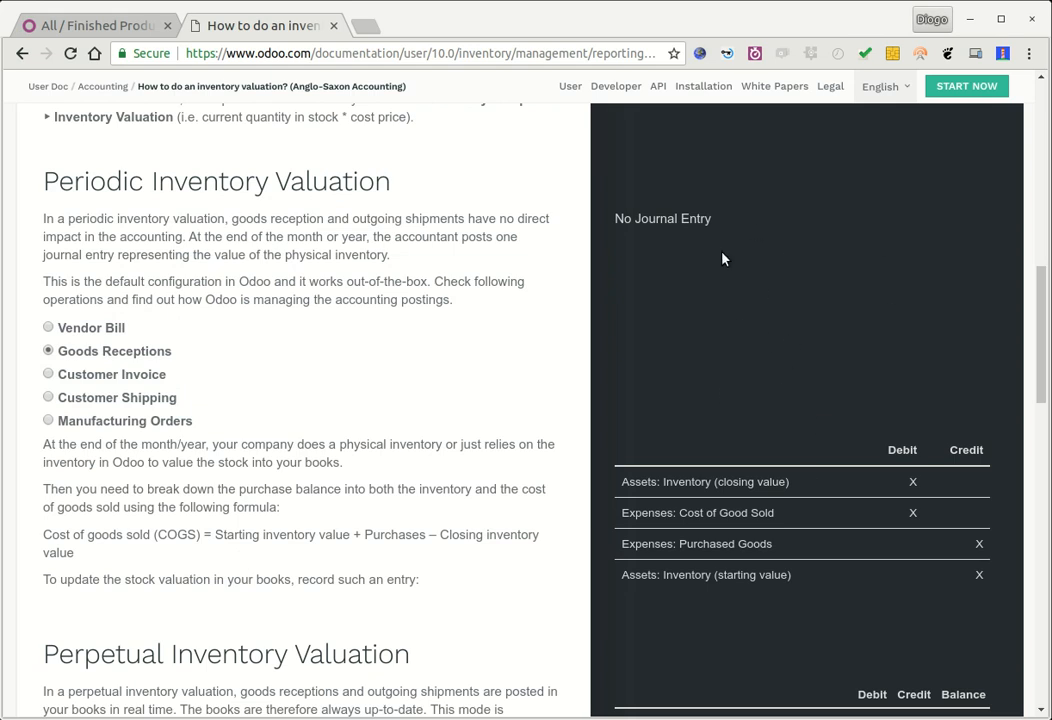
pyautogui.click(48, 375)
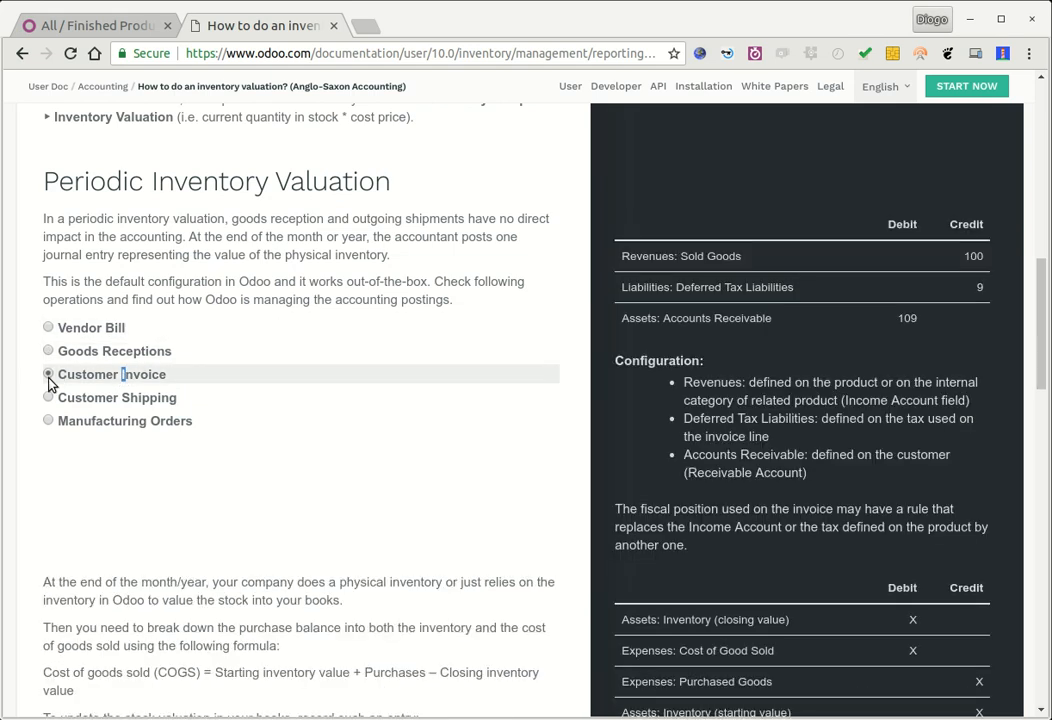
pyautogui.tripleClick(49, 401)
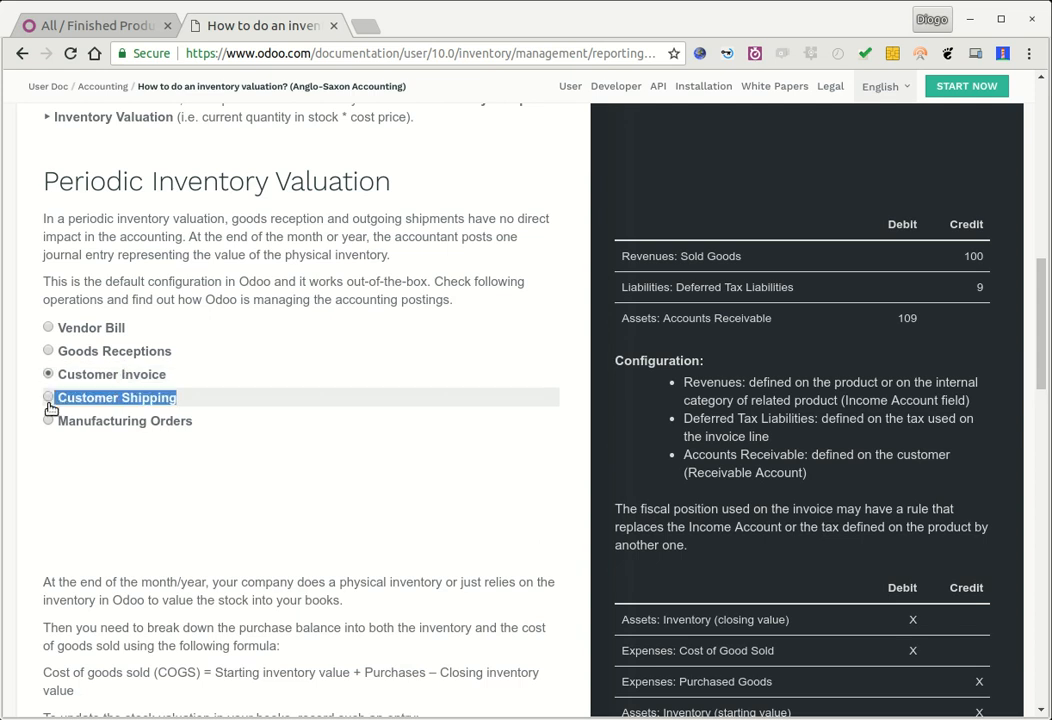
pyautogui.click(48, 399)
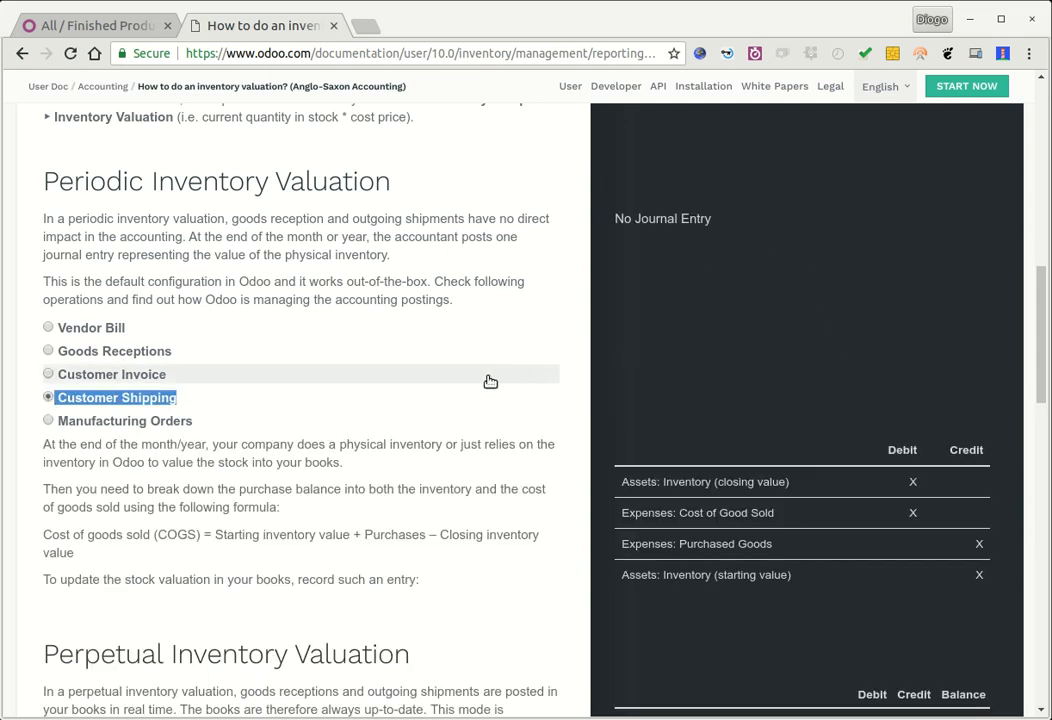
pyautogui.click(135, 421)
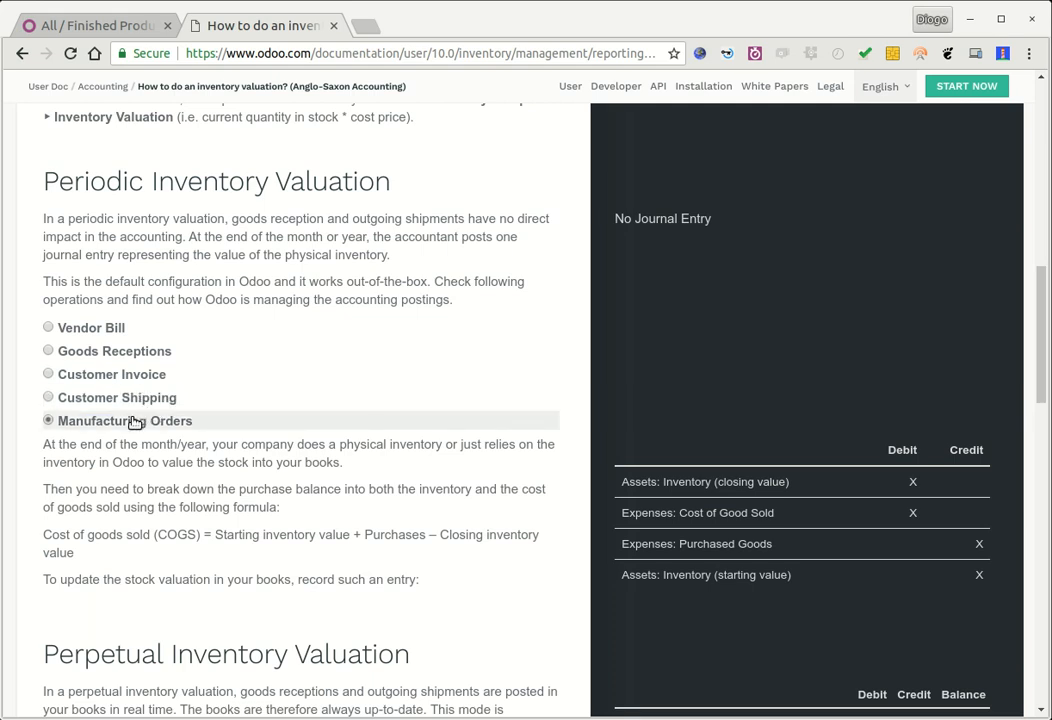
# Compare the periodic postings for vendor bill, goods receptions and customer invoice again, and read the paragraph on month or year end stock valuation.
pyautogui.click(90, 330)
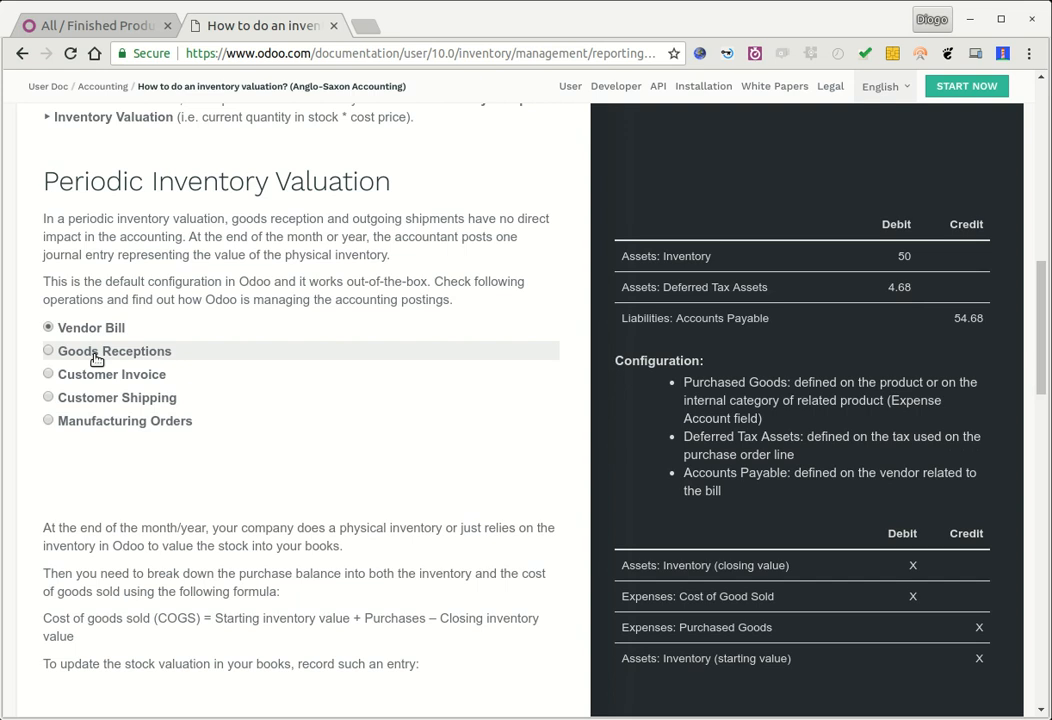
pyautogui.click(94, 357)
pyautogui.click(84, 378)
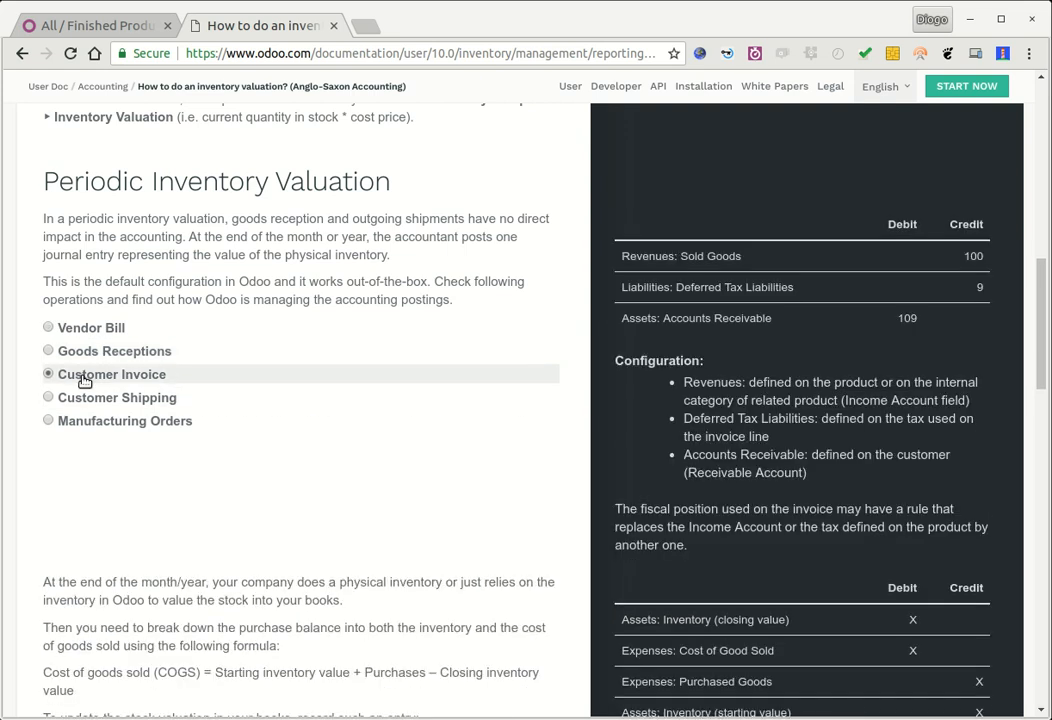
pyautogui.click(80, 332)
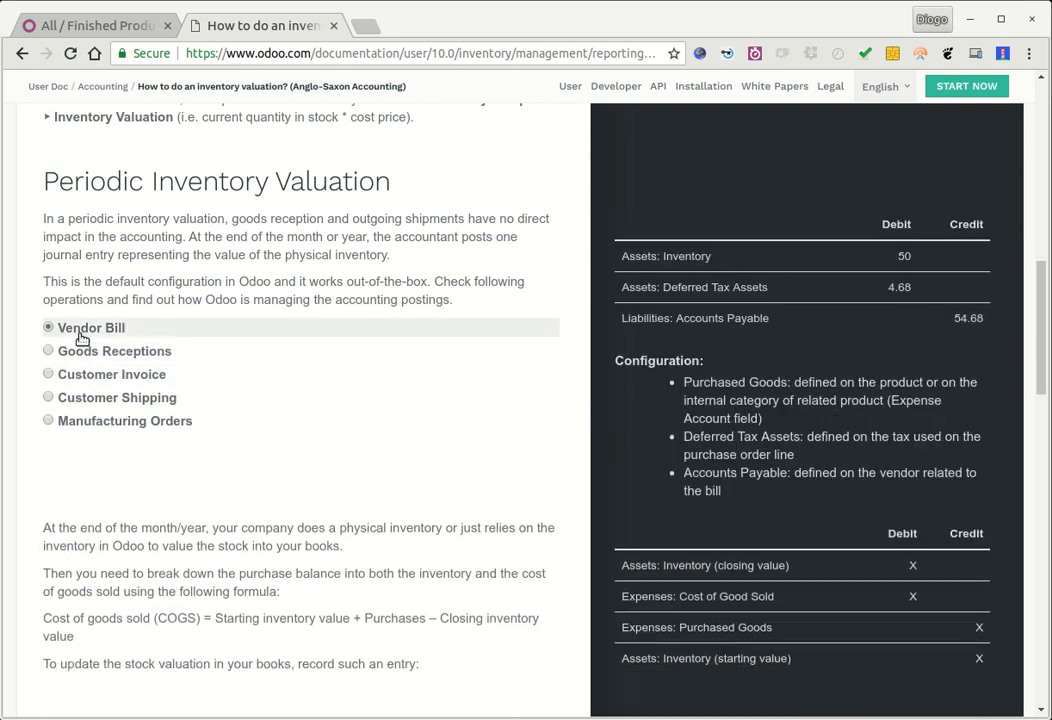
pyautogui.click(90, 353)
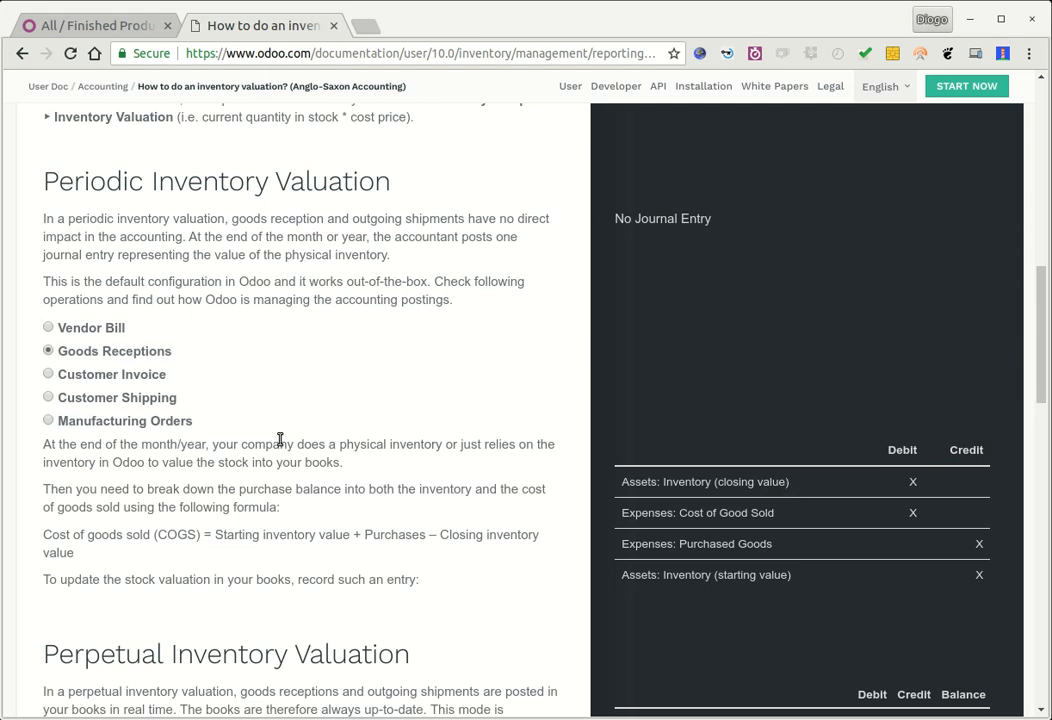
pyautogui.moveTo(172, 444); pyautogui.dragTo(379, 465)
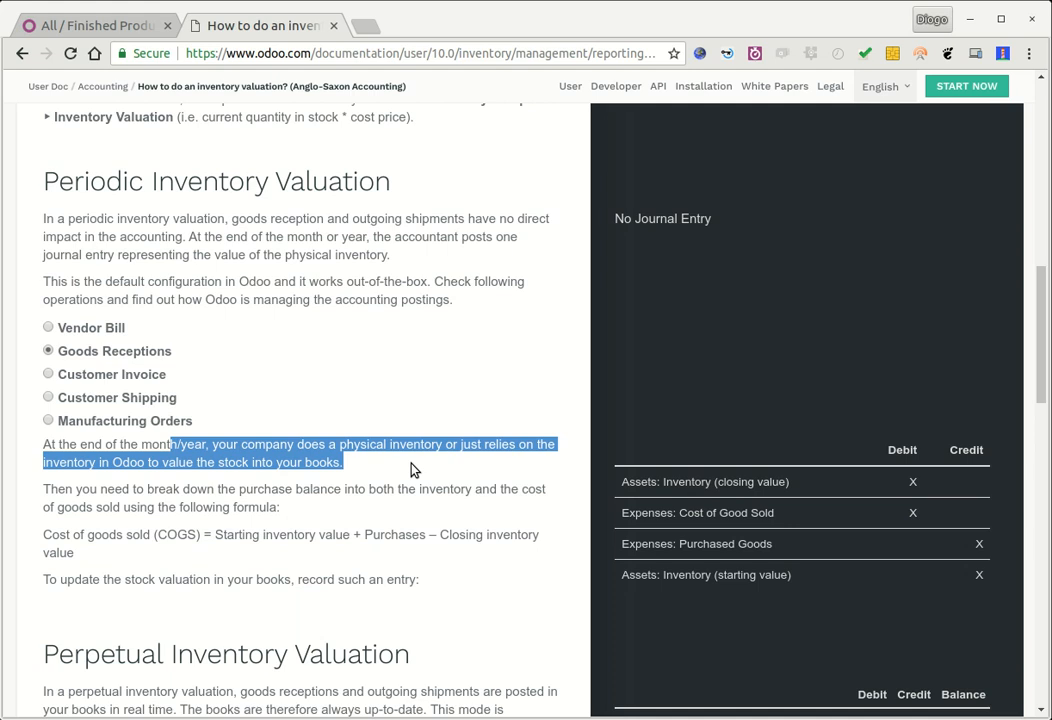
# In the perpetual valuation section, examine the postings of Vendor Bill (PO $50, Invoice $50) and Customer Invoice, and deselect both.
pyautogui.scroll(-3, 413, 470)
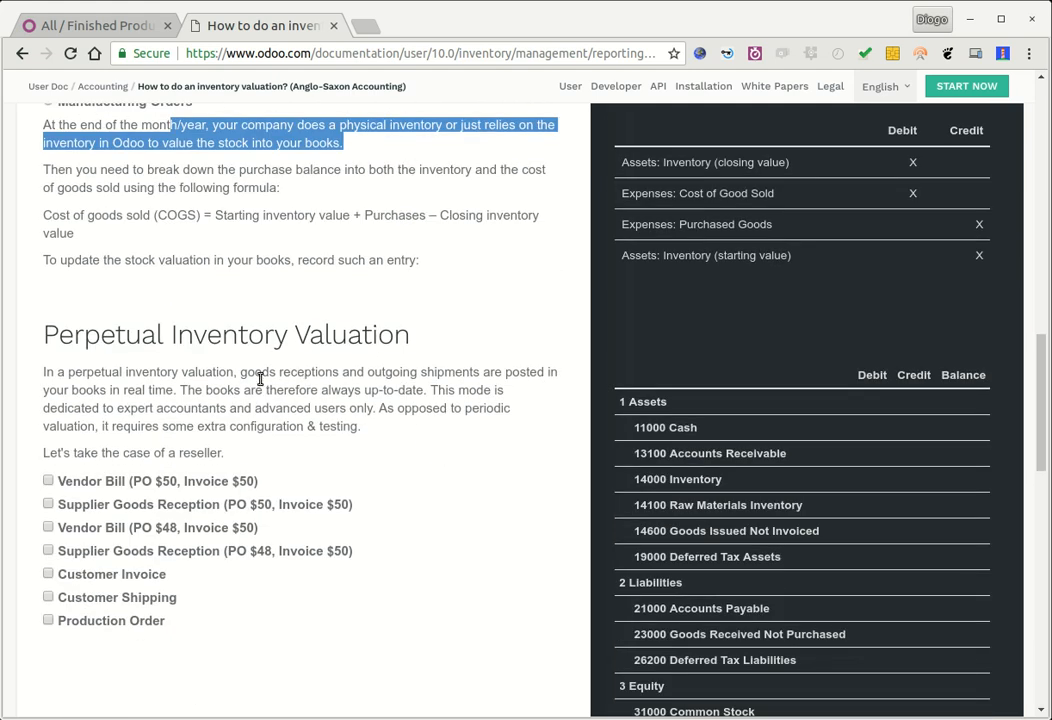
pyautogui.moveTo(260, 379); pyautogui.dragTo(254, 379)
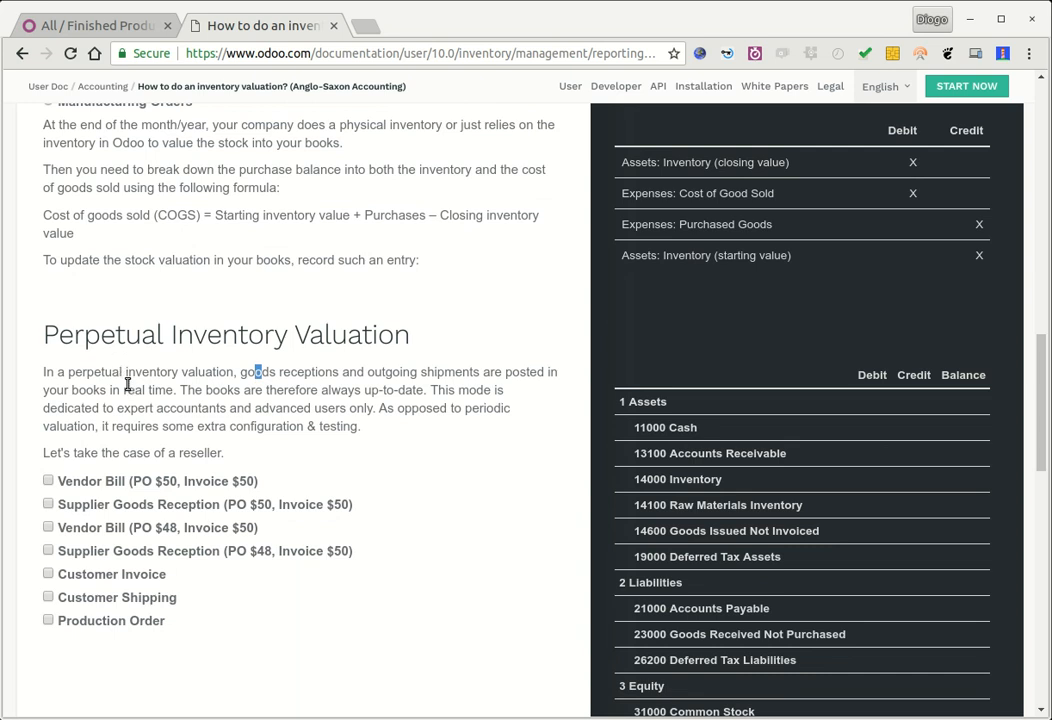
pyautogui.click(49, 482)
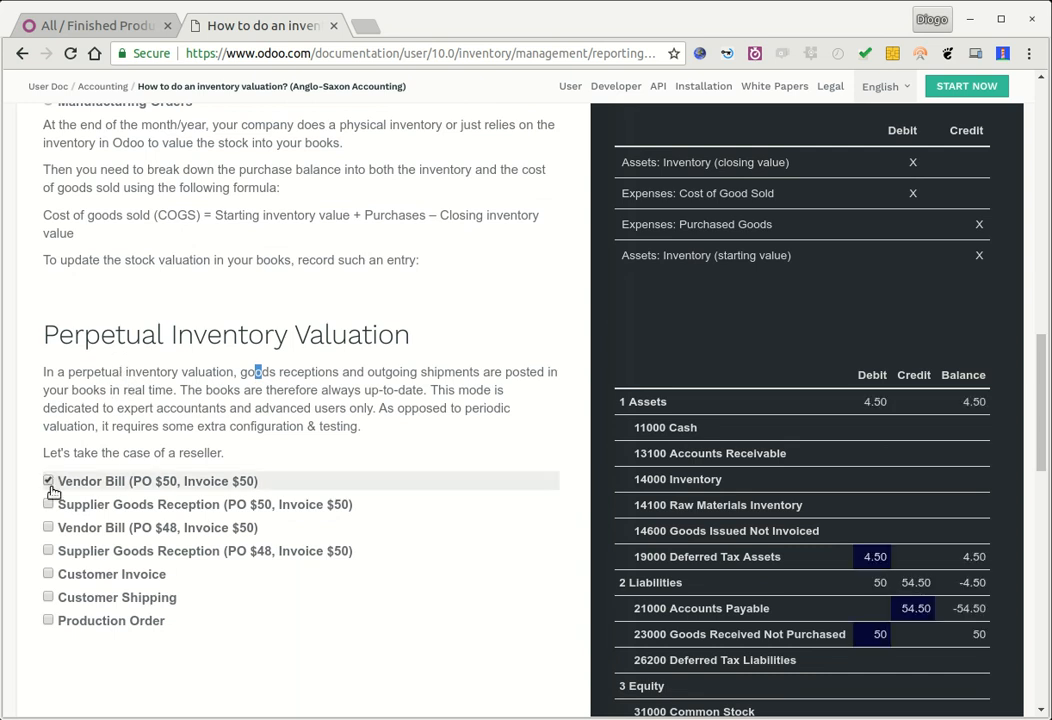
pyautogui.click(49, 575)
pyautogui.click(49, 481)
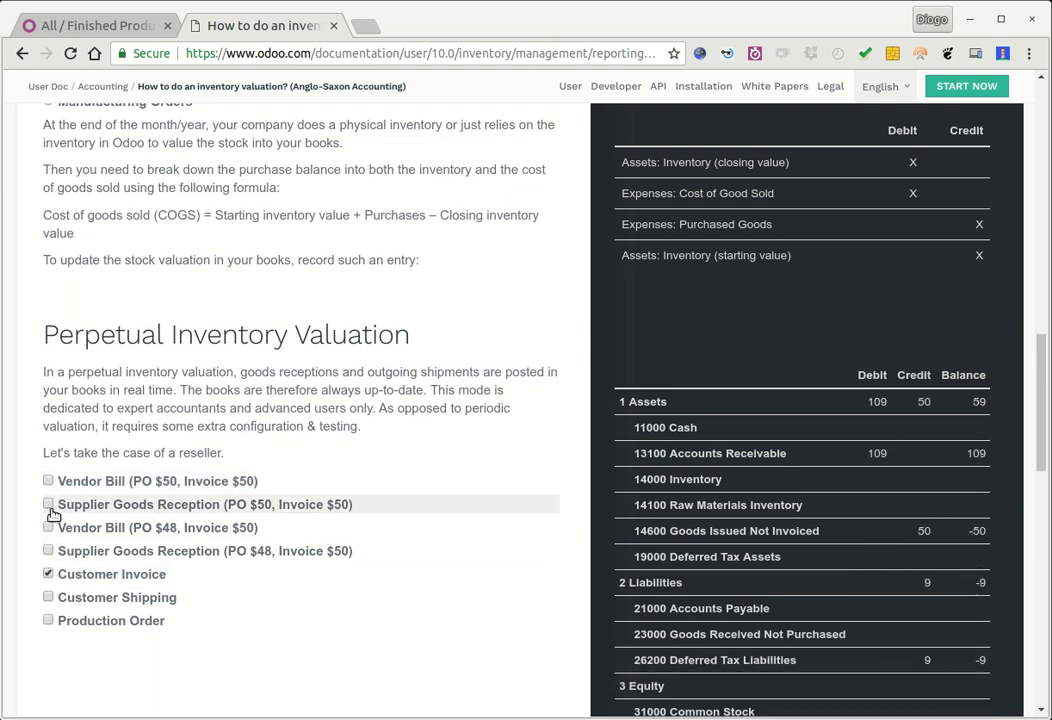
pyautogui.click(48, 574)
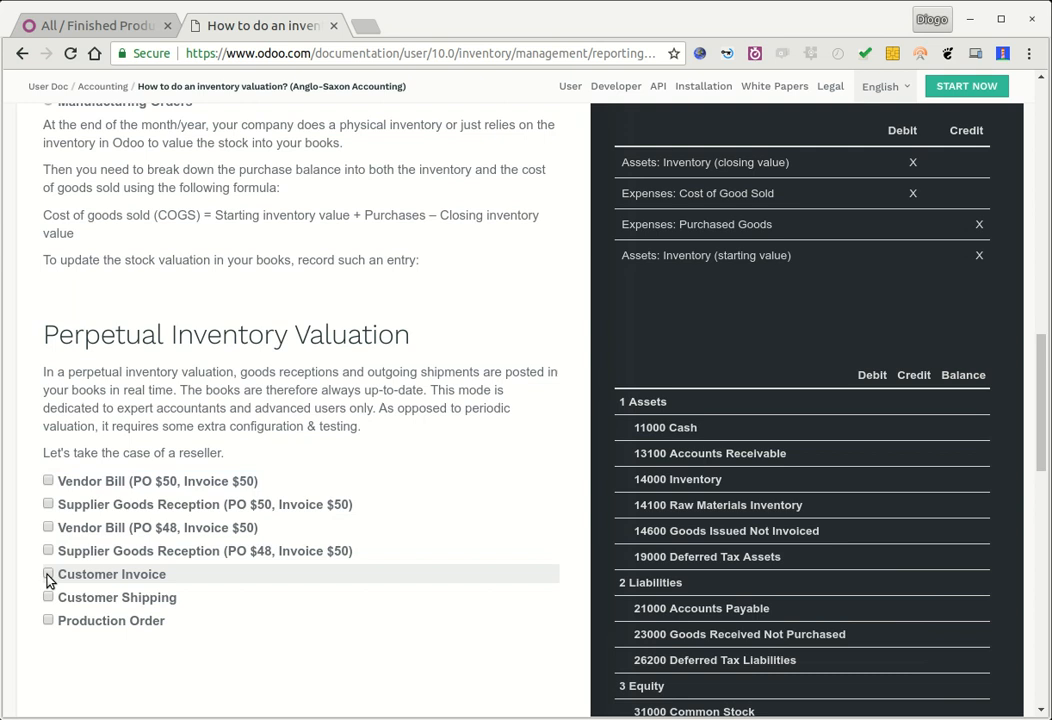
# Examine separately the perpetual postings of Supplier Goods Reception (PO $50, Invoice $50), Vendor Bill (PO $48, Invoice $50) and Supplier Goods Reception (PO $48, Invoice $50).
pyautogui.click(49, 506)
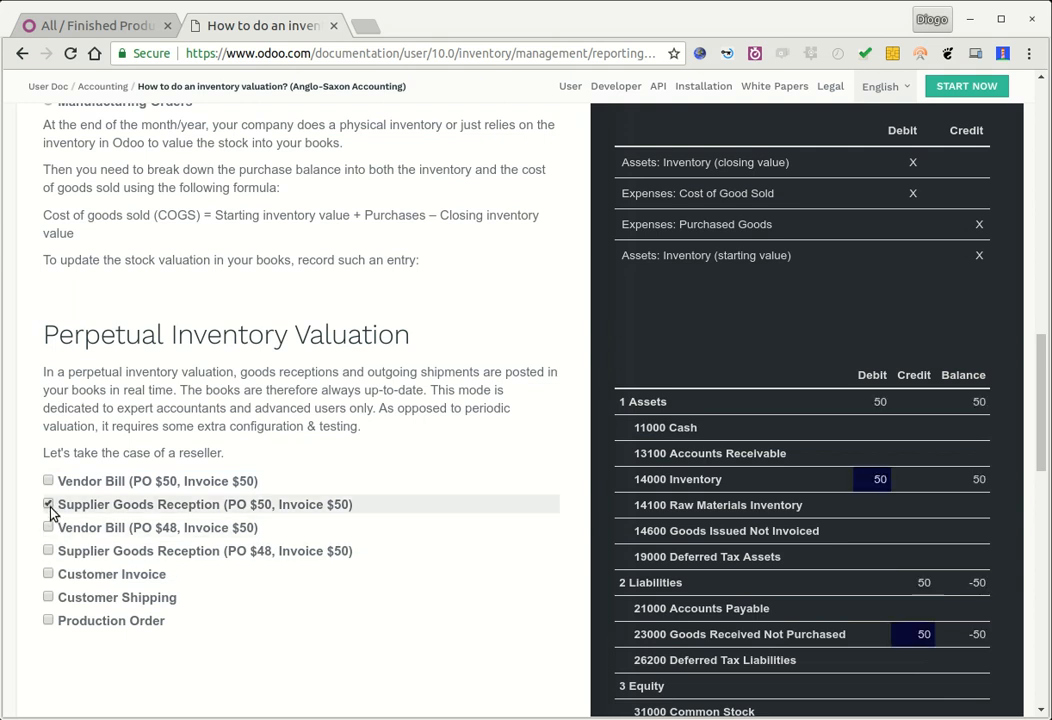
pyautogui.click(49, 505)
pyautogui.click(49, 528)
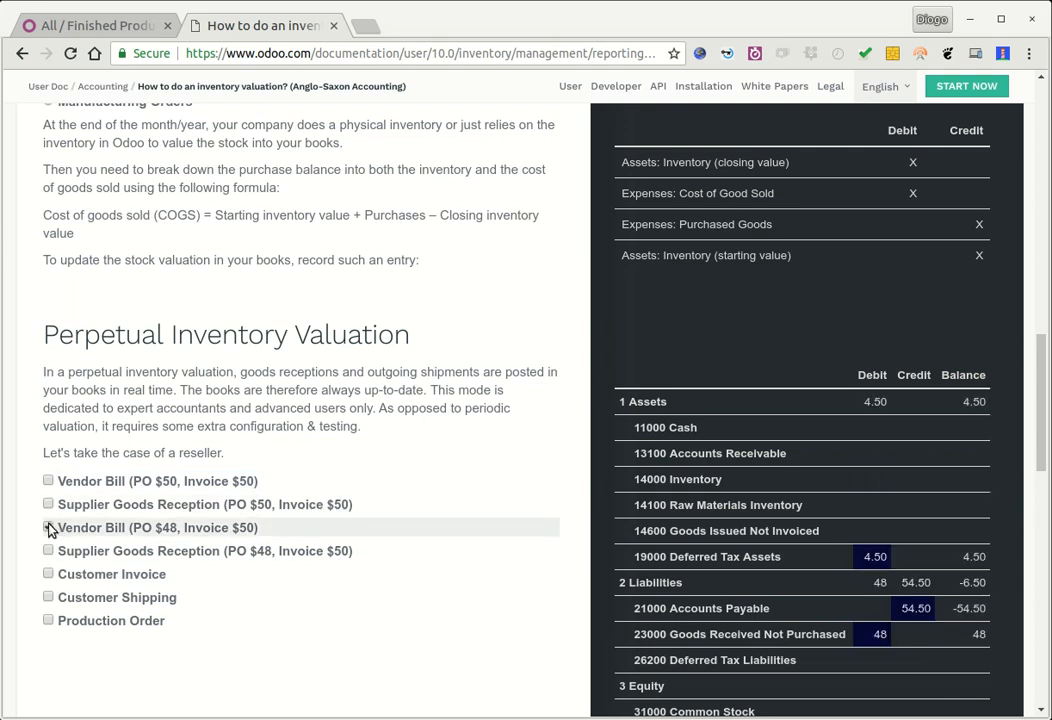
pyautogui.click(49, 528)
pyautogui.click(49, 551)
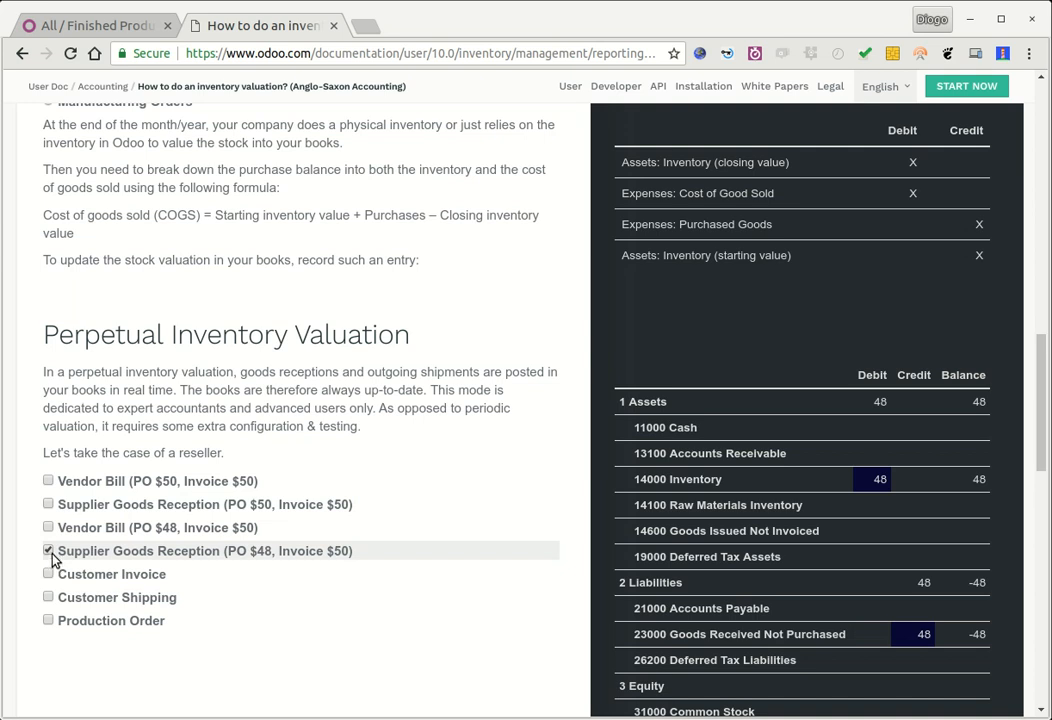
# Re-examine the perpetual postings of Supplier Goods Reception (PO $48, Invoice $50), deselect it, and display those of Supplier Goods Reception (PO $50, Invoice $50).
pyautogui.click(49, 551)
pyautogui.click(49, 552)
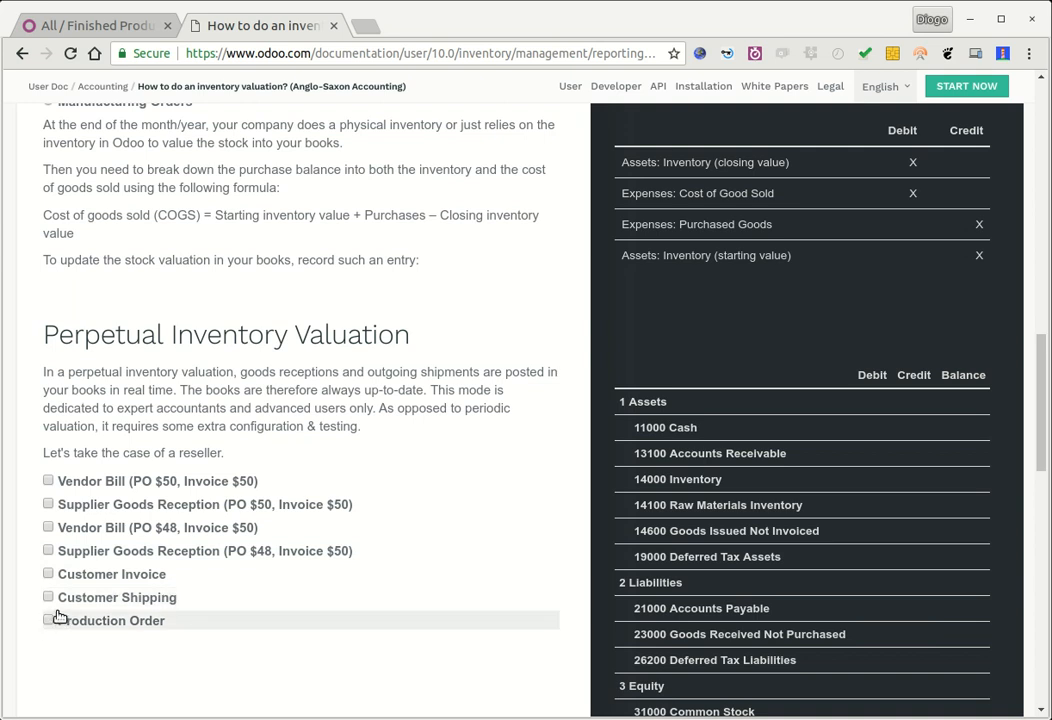
pyautogui.click(48, 552)
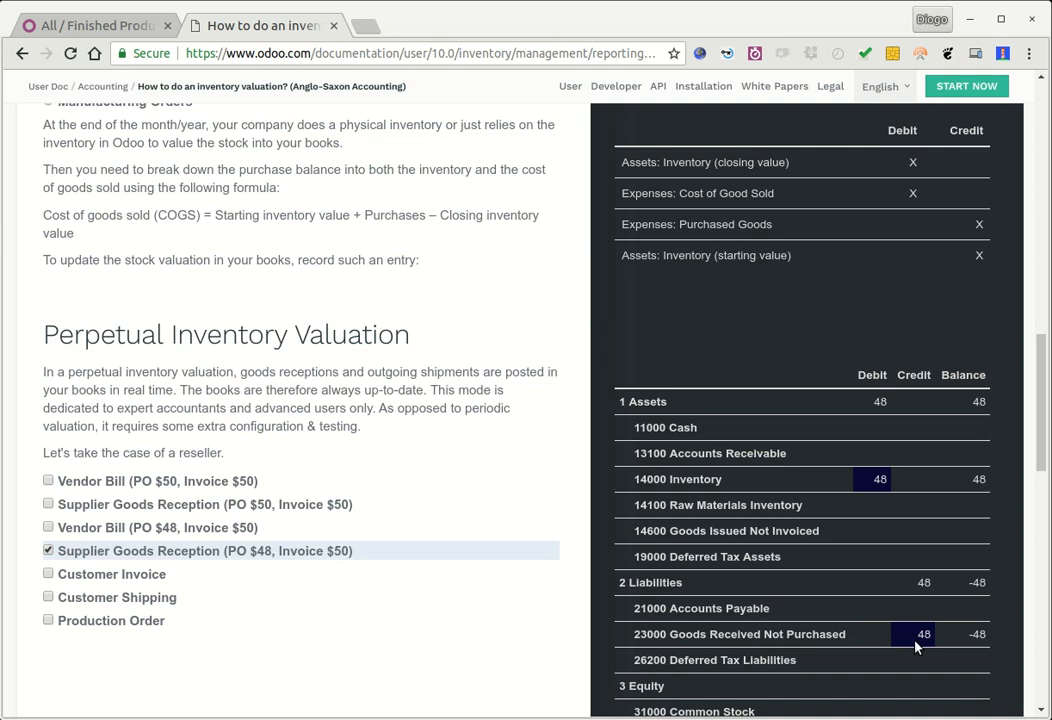
pyautogui.scroll(-1, 915, 647)
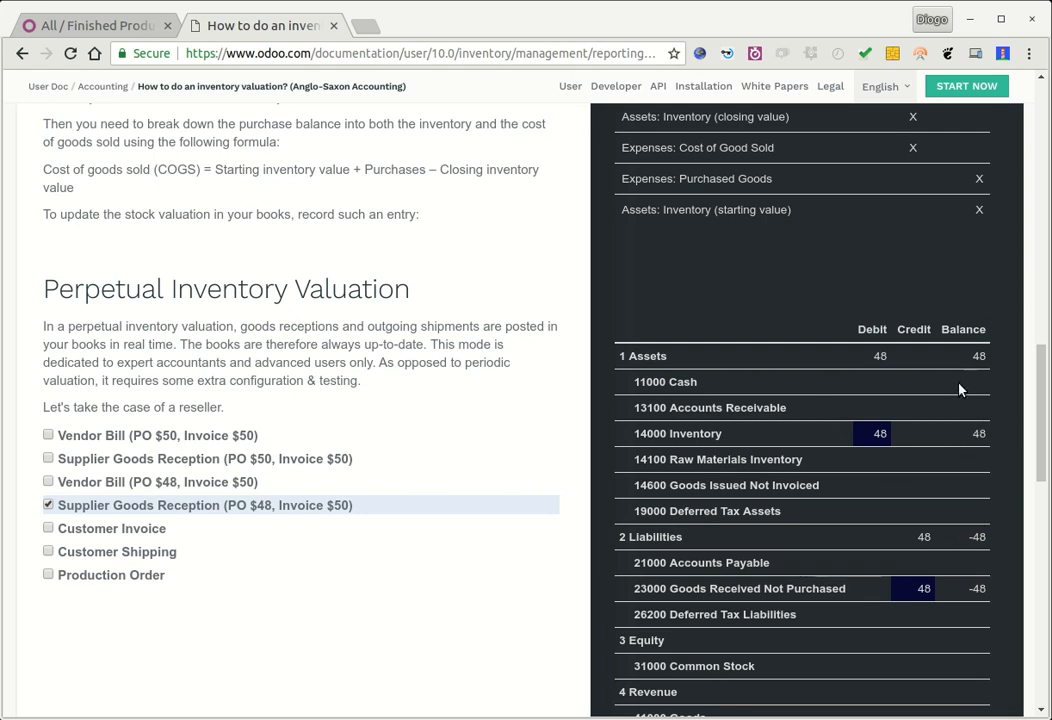
pyautogui.scroll(-4, 965, 405)
pyautogui.scroll(3, 957, 401)
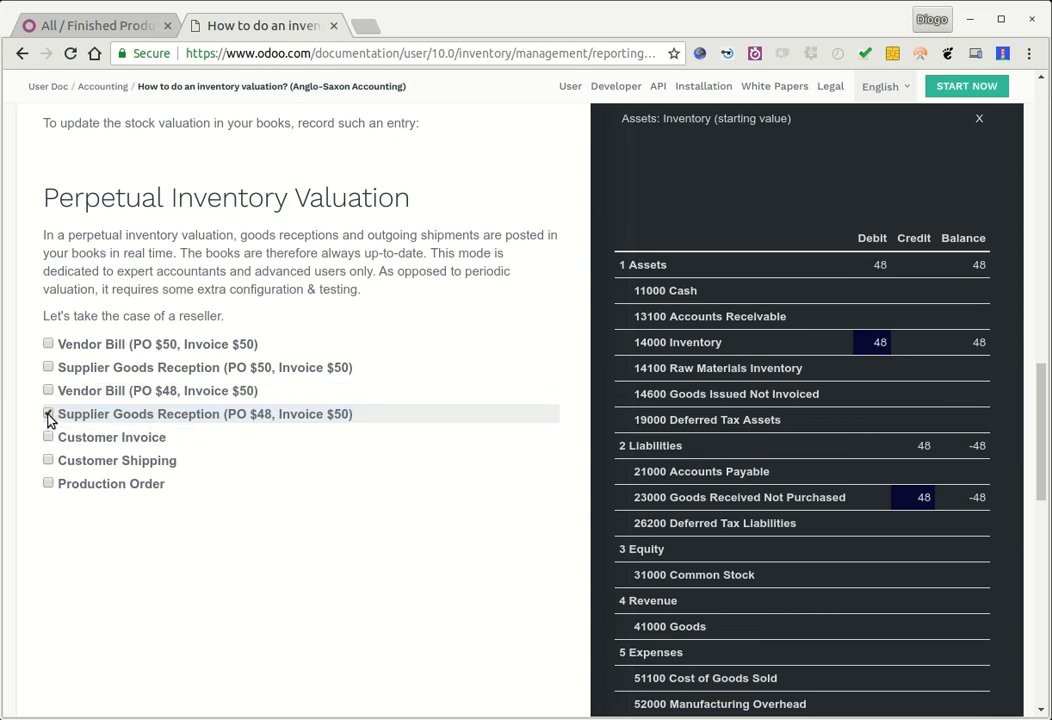
pyautogui.click(48, 414)
pyautogui.click(48, 368)
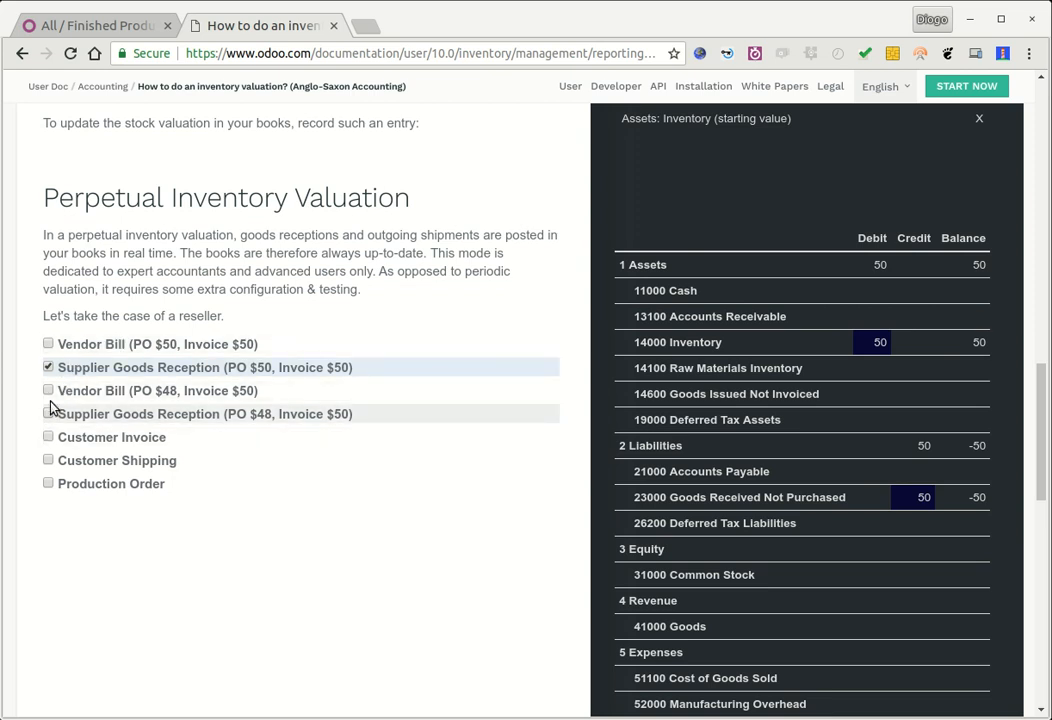
# Return to Odoo and compare the stock account settings of the Finished Products, All and Raw Materials product categories.
pyautogui.click(127, 27)
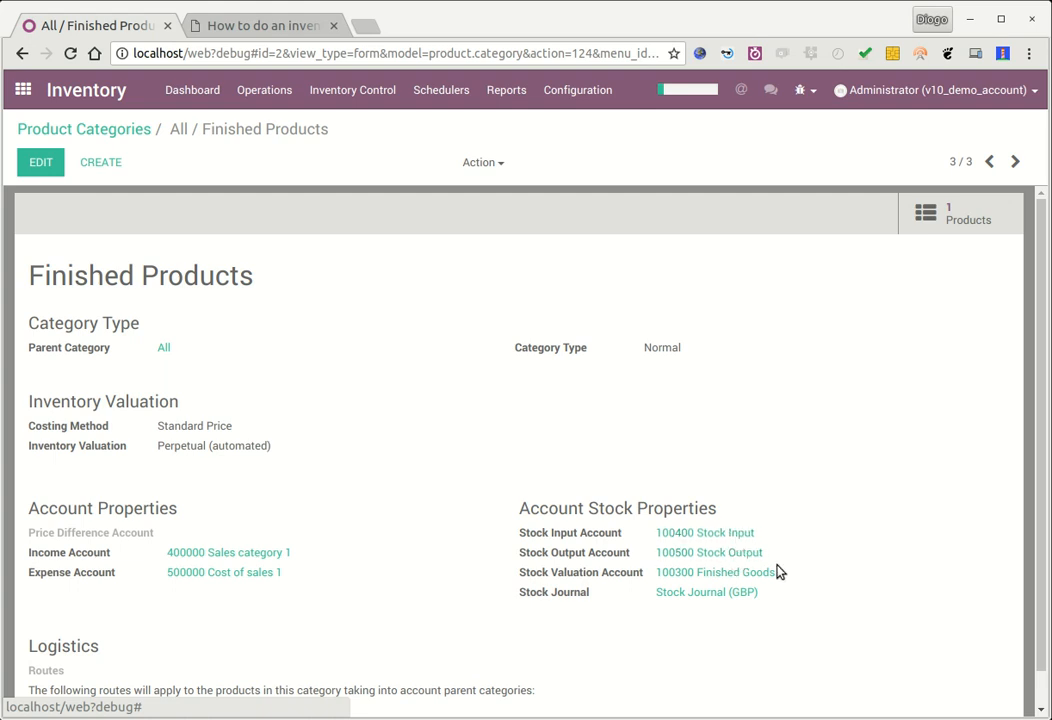
pyautogui.click(1012, 161)
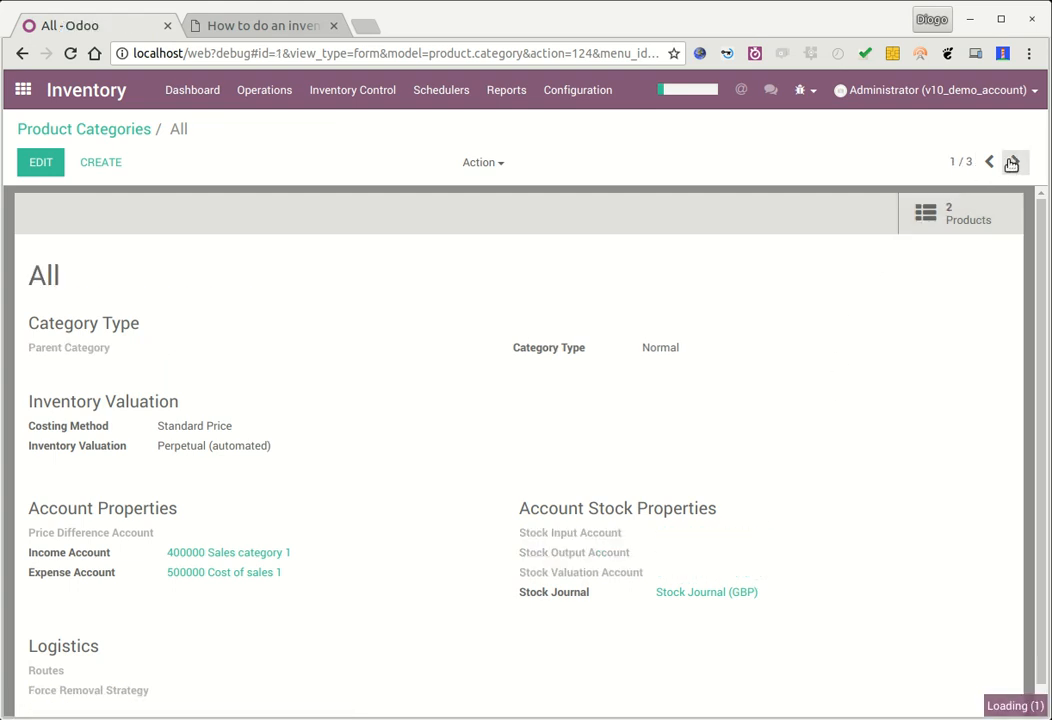
pyautogui.click(1015, 162)
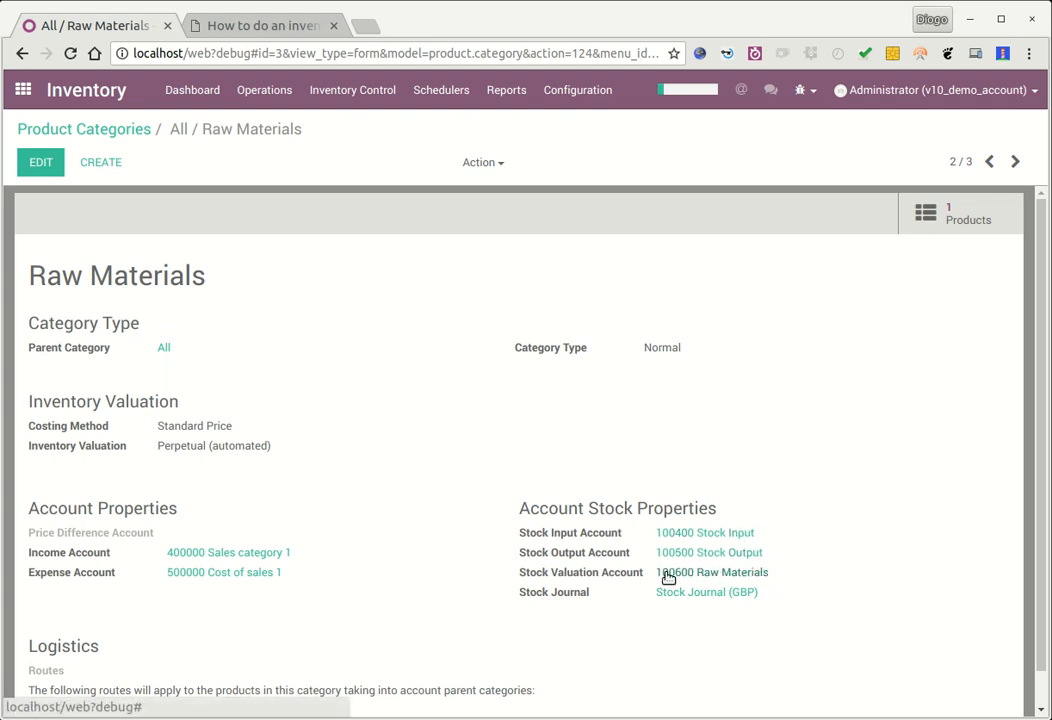
# Duplicate the Raw Materials browser tab, open the Accounting Journal Items list in the copy, and refresh it.
pyautogui.rightClick(134, 25)
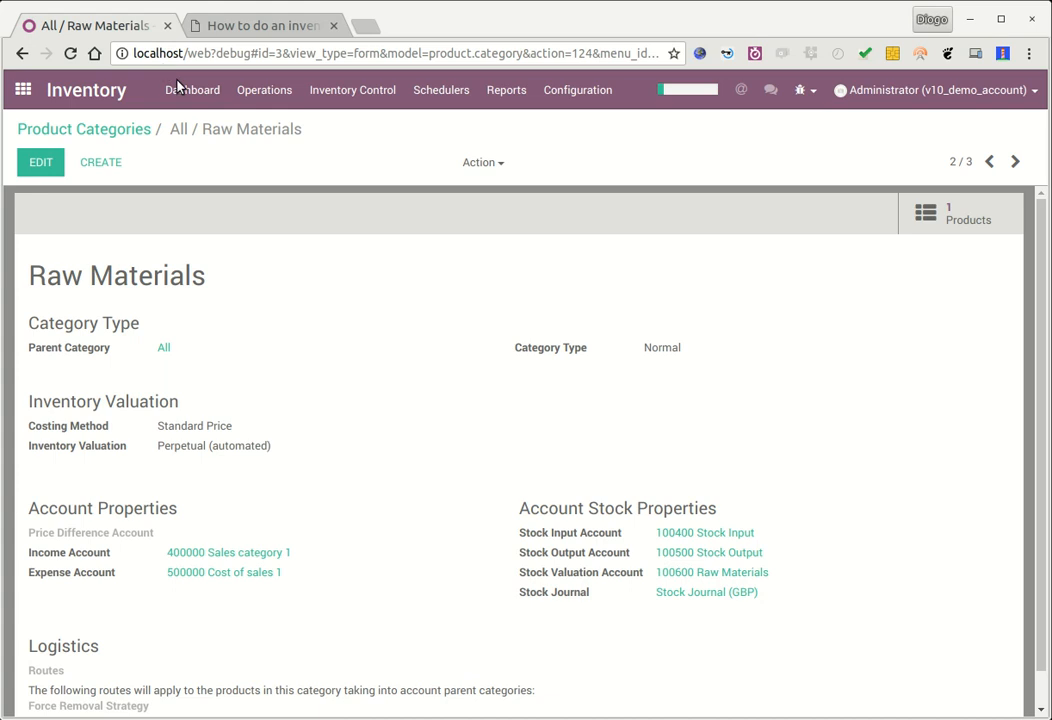
pyautogui.click(184, 88)
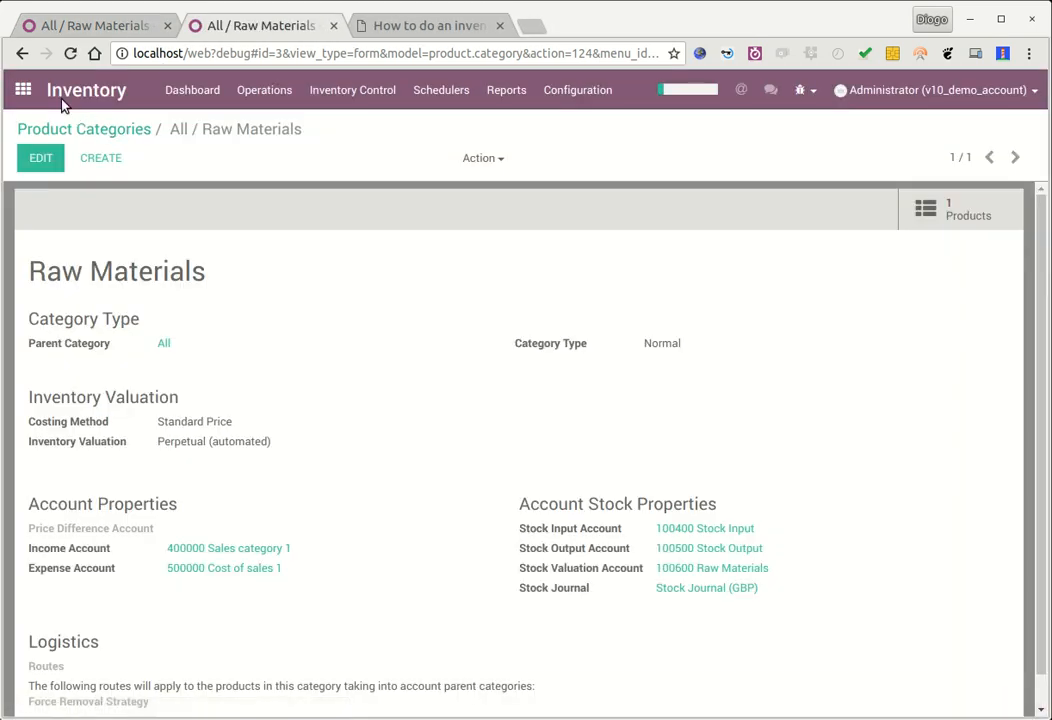
pyautogui.click(19, 88)
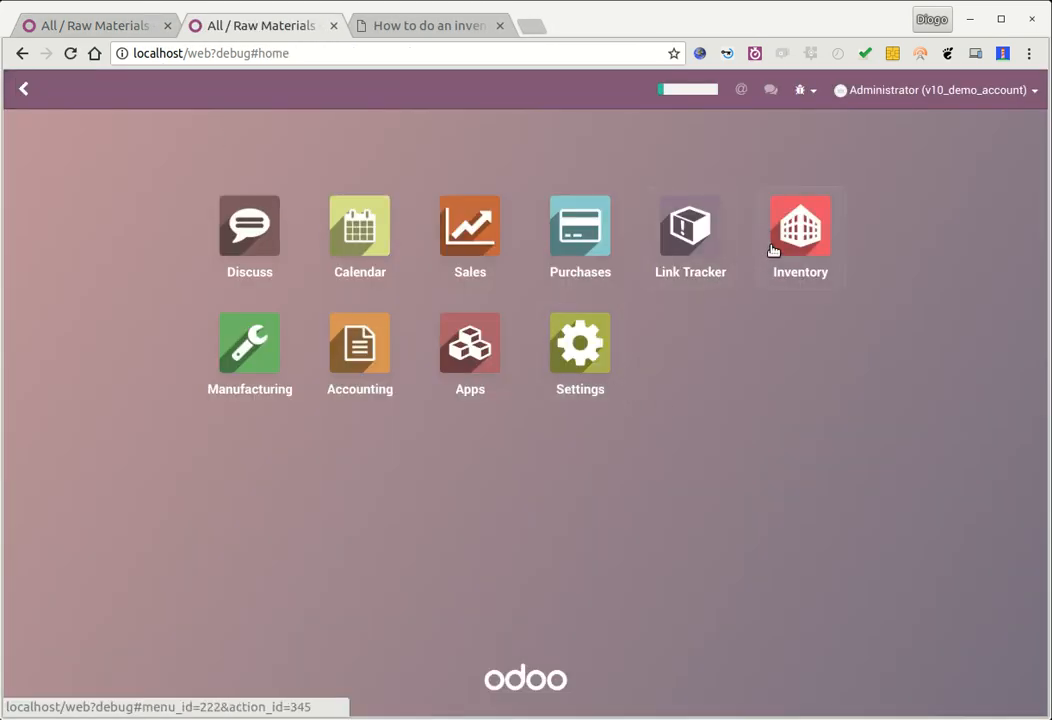
pyautogui.click(797, 233)
pyautogui.click(22, 89)
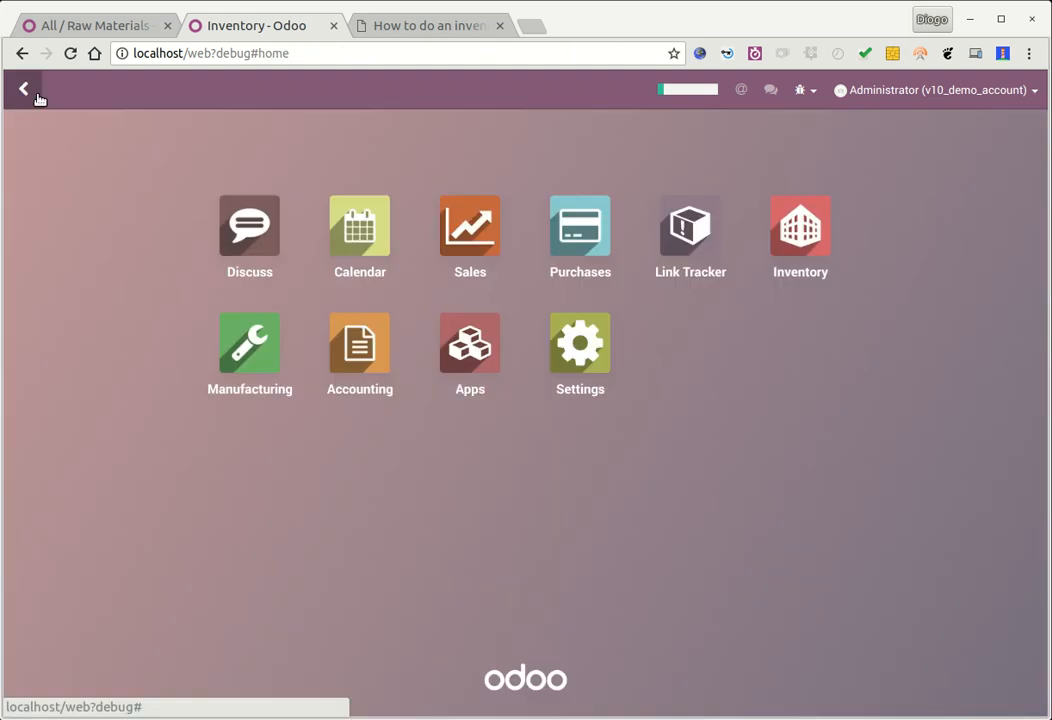
pyautogui.click(364, 361)
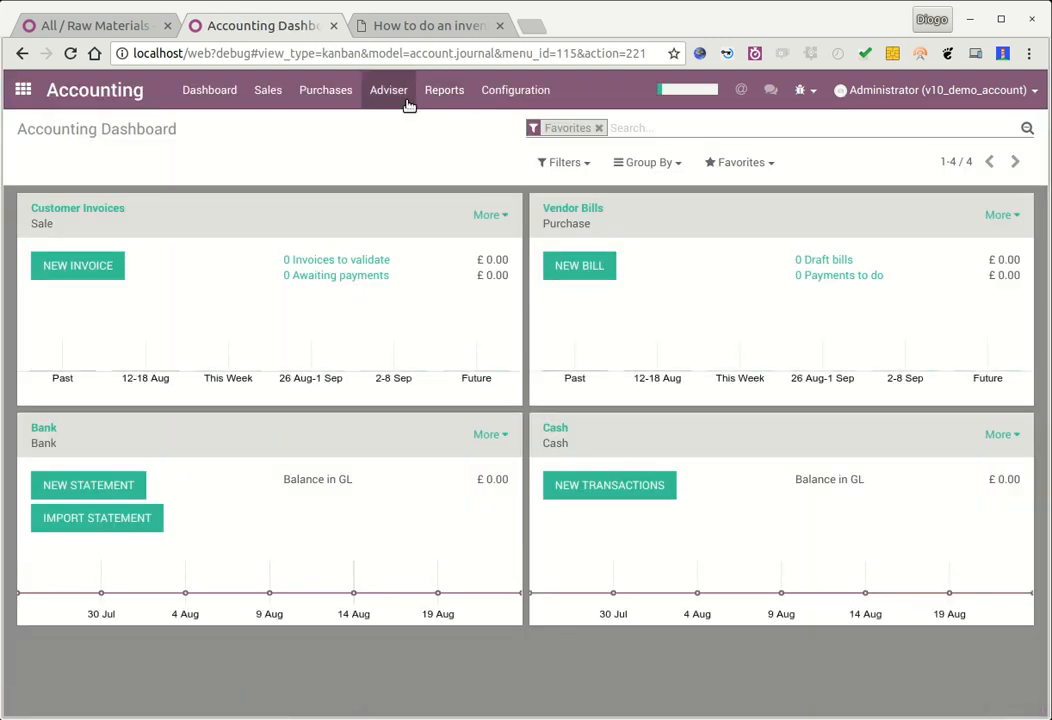
pyautogui.click(389, 92)
pyautogui.click(409, 134)
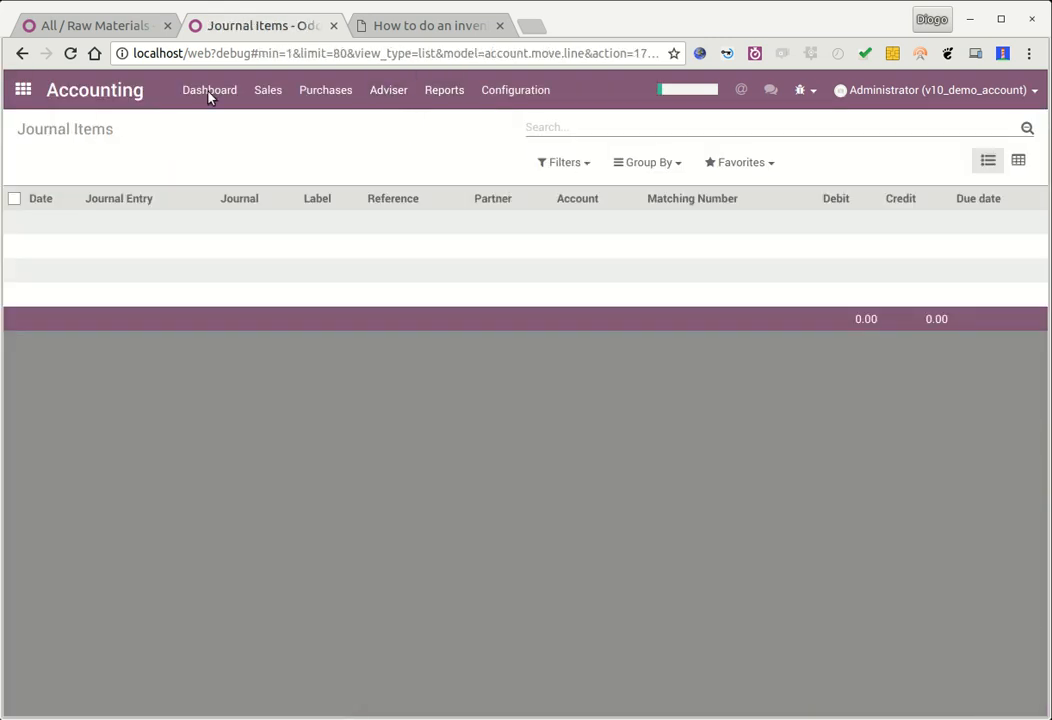
pyautogui.click(69, 53)
# Back in the original browser tab, open quotation SO001 in Sales and confirm the sale.
pyautogui.click(85, 32)
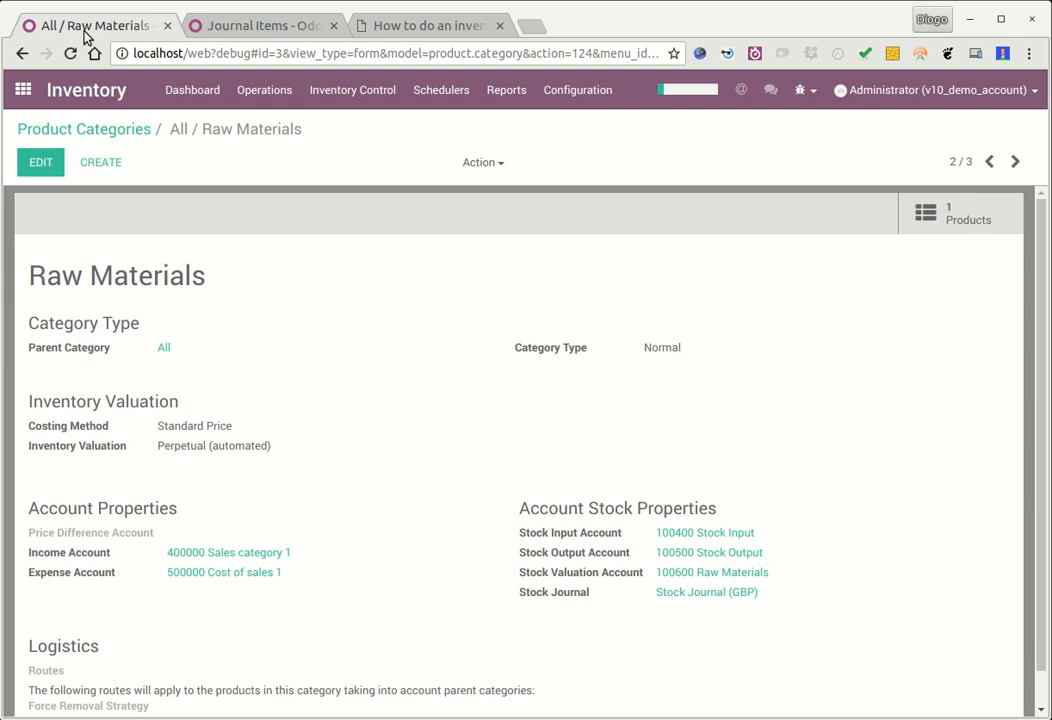
pyautogui.click(33, 88)
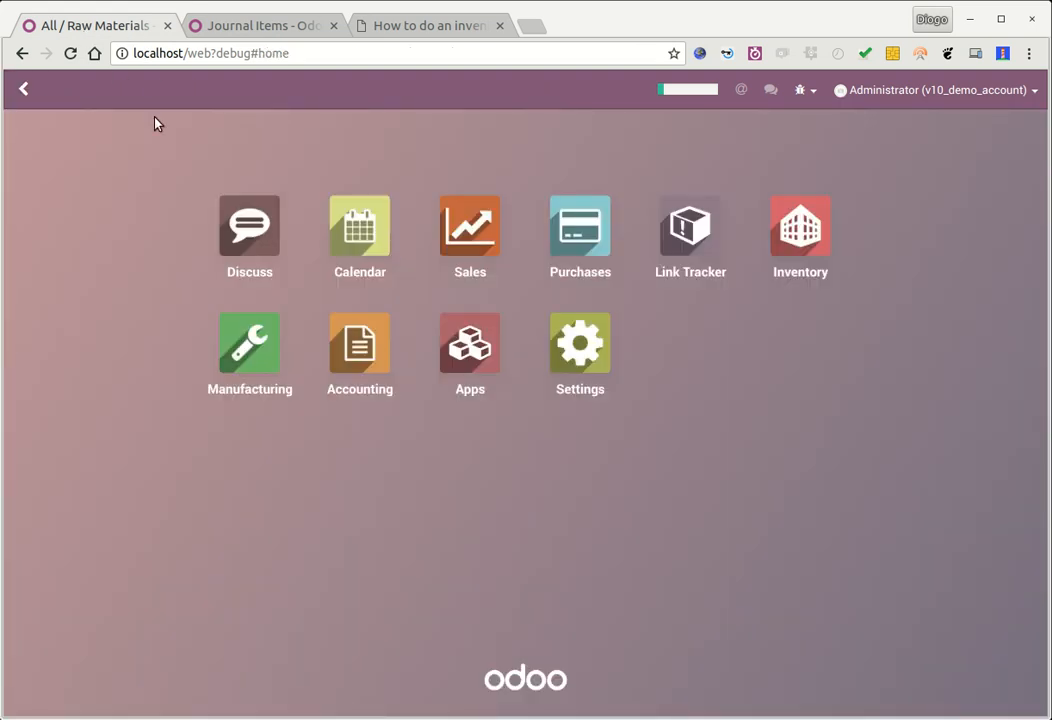
pyautogui.click(475, 226)
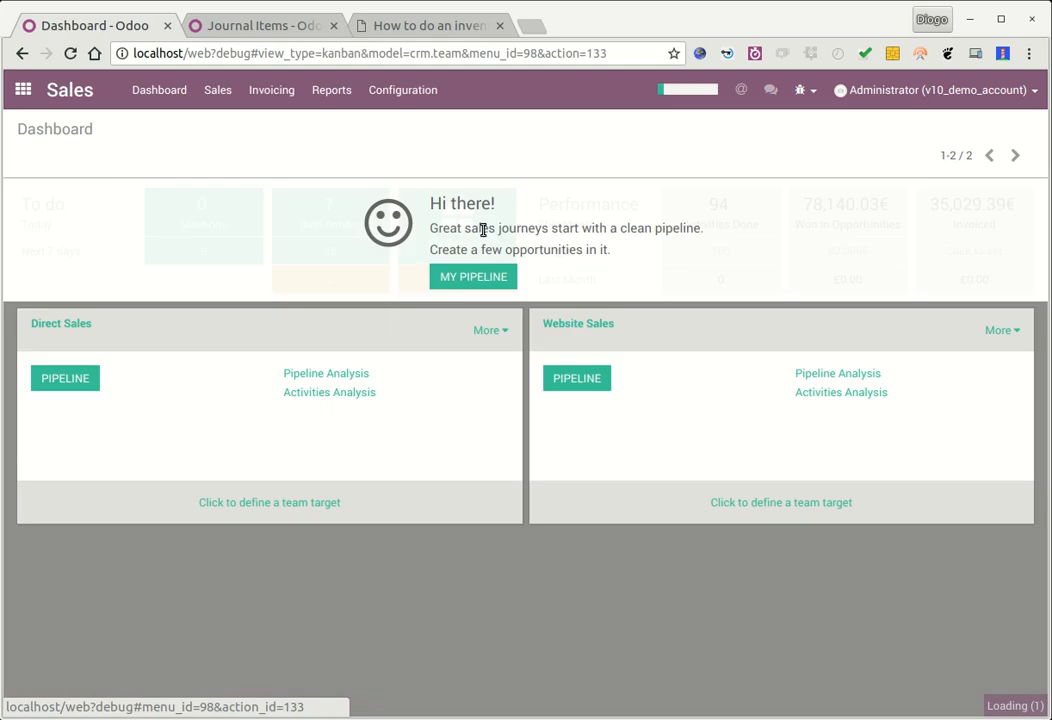
pyautogui.click(210, 97)
pyautogui.click(246, 258)
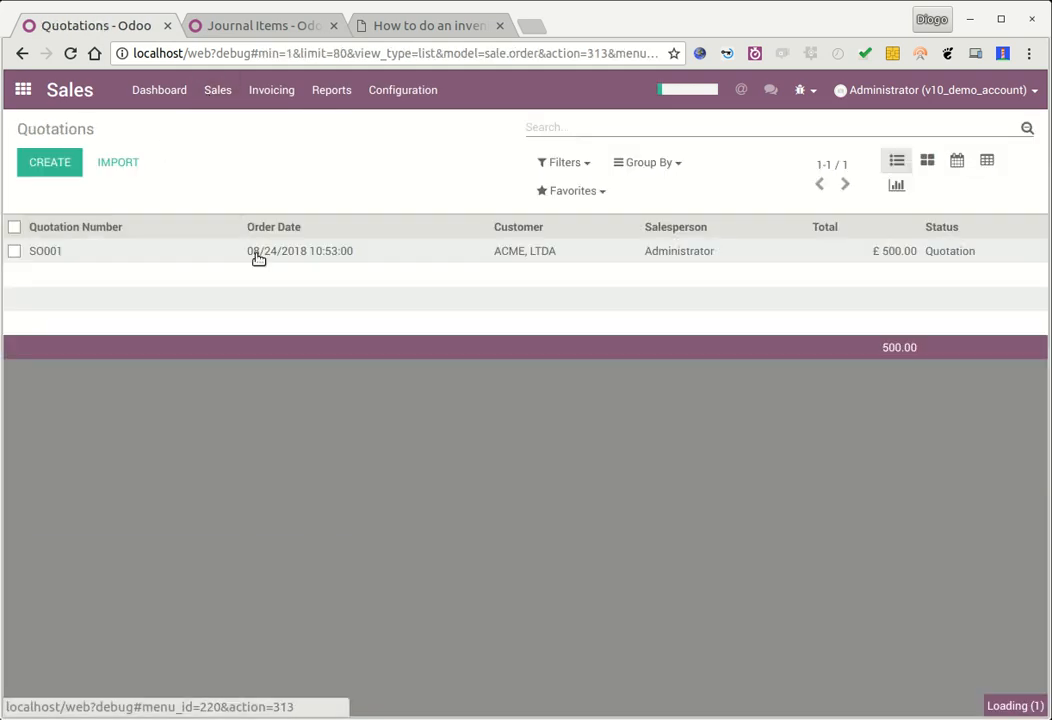
pyautogui.click(231, 250)
pyautogui.click(237, 197)
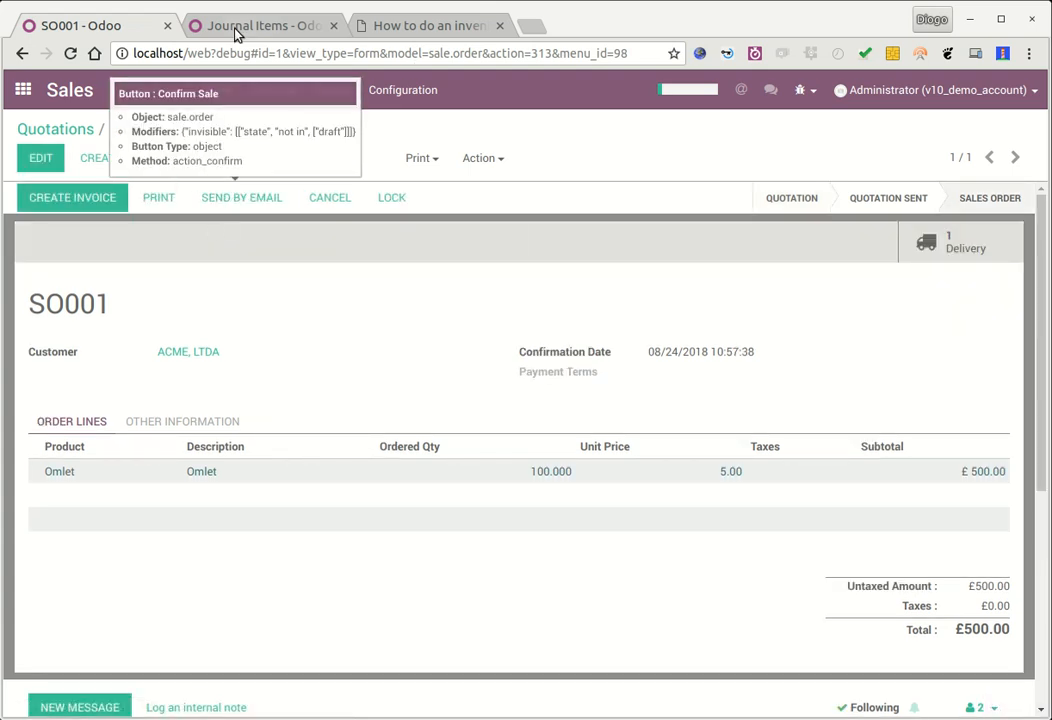
# Refresh Journal Items to check for postings from the confirmed sale, and return to SO001.
pyautogui.click(240, 27)
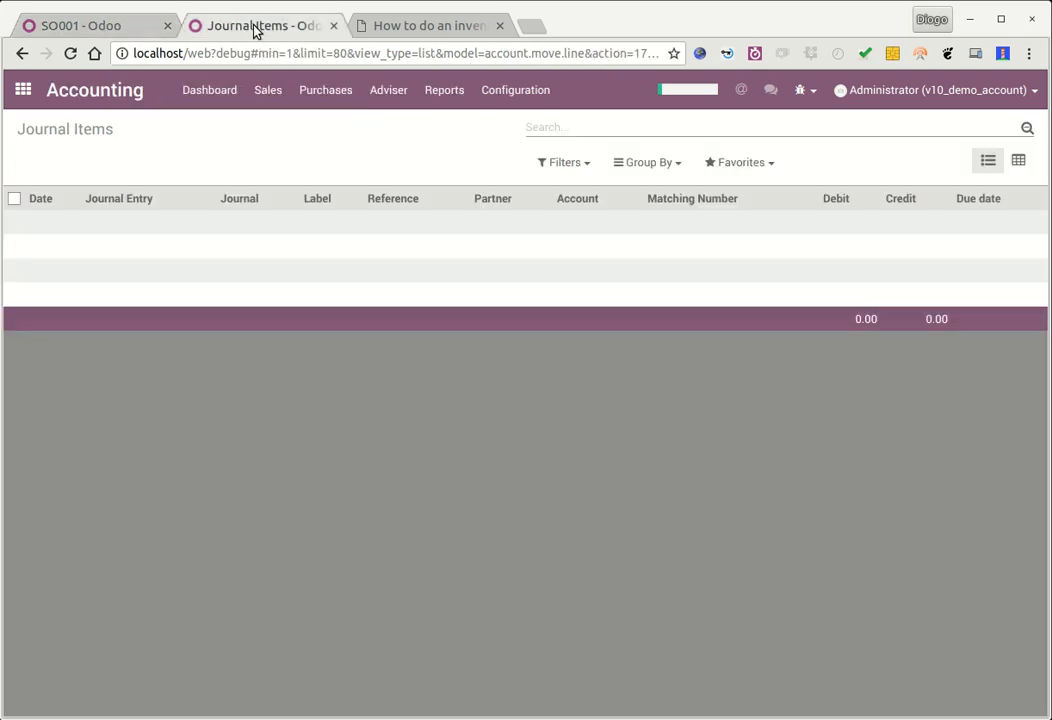
pyautogui.click(70, 53)
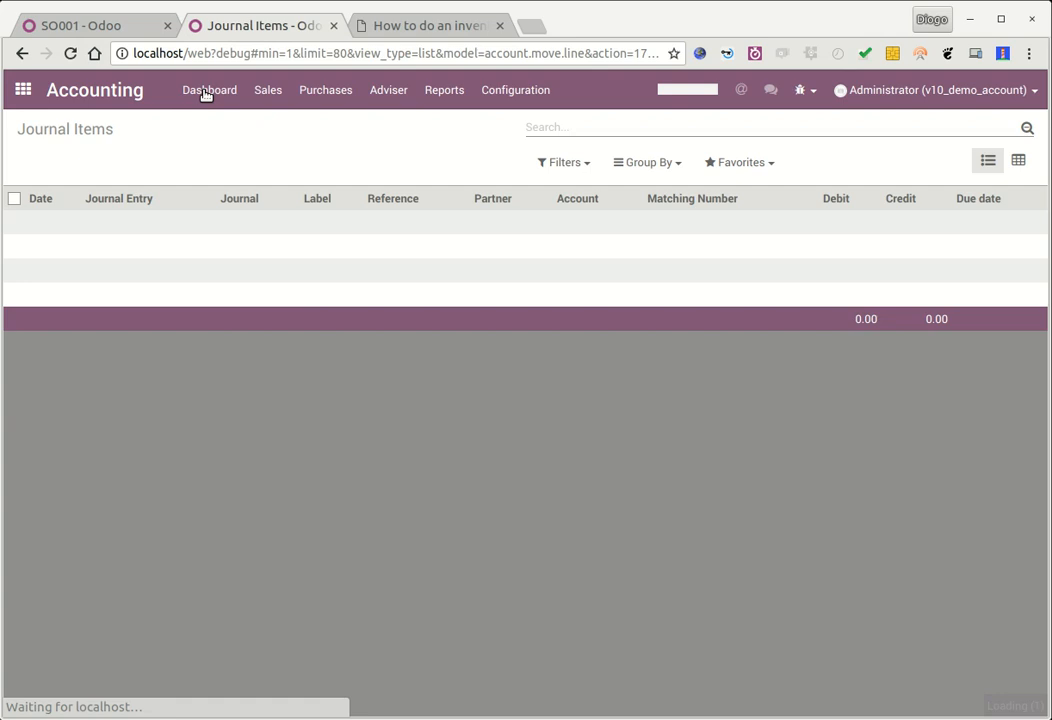
pyautogui.click(148, 28)
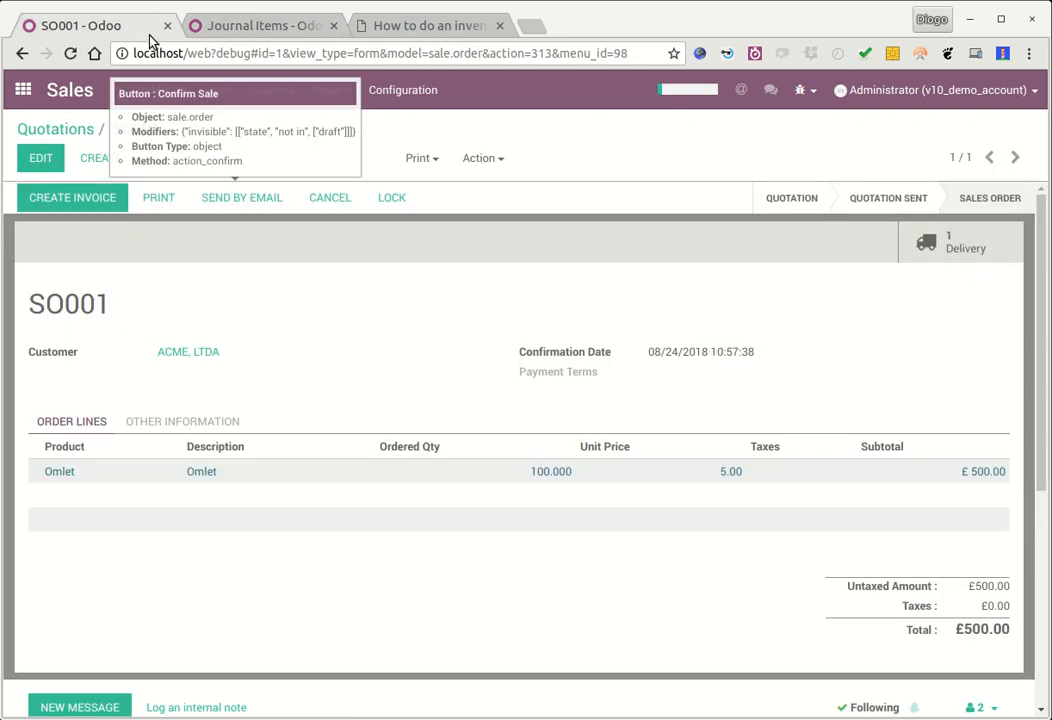
# Review the delivery order linked to SO001, and check the Manufacturing Orders list for the Omlet order.
pyautogui.click(951, 245)
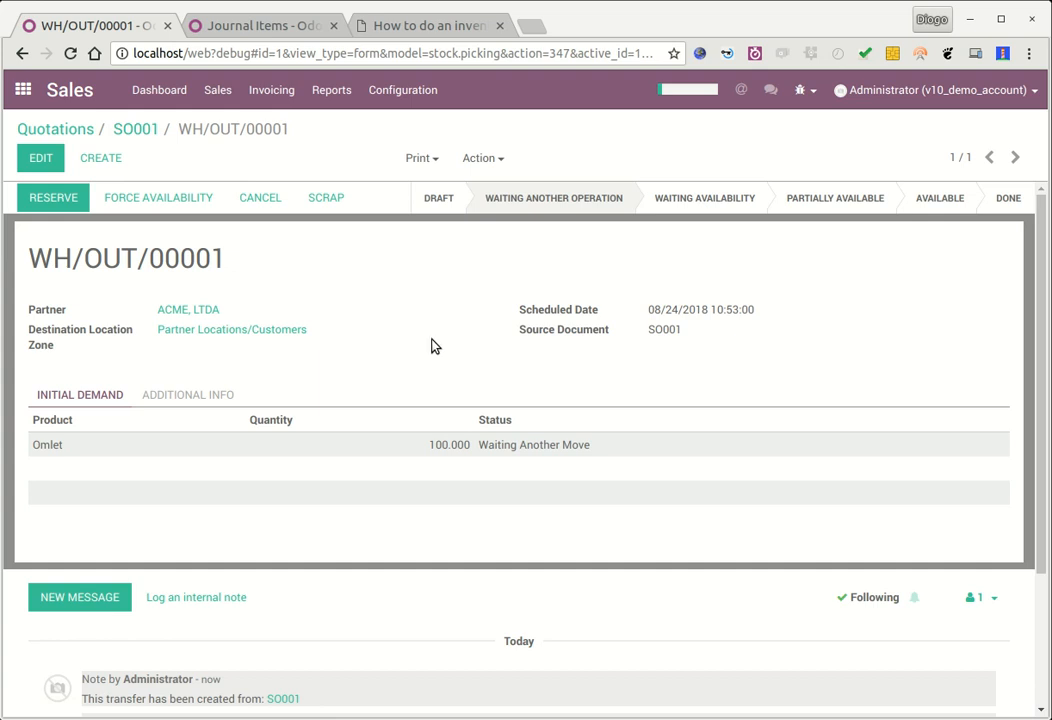
pyautogui.click(23, 89)
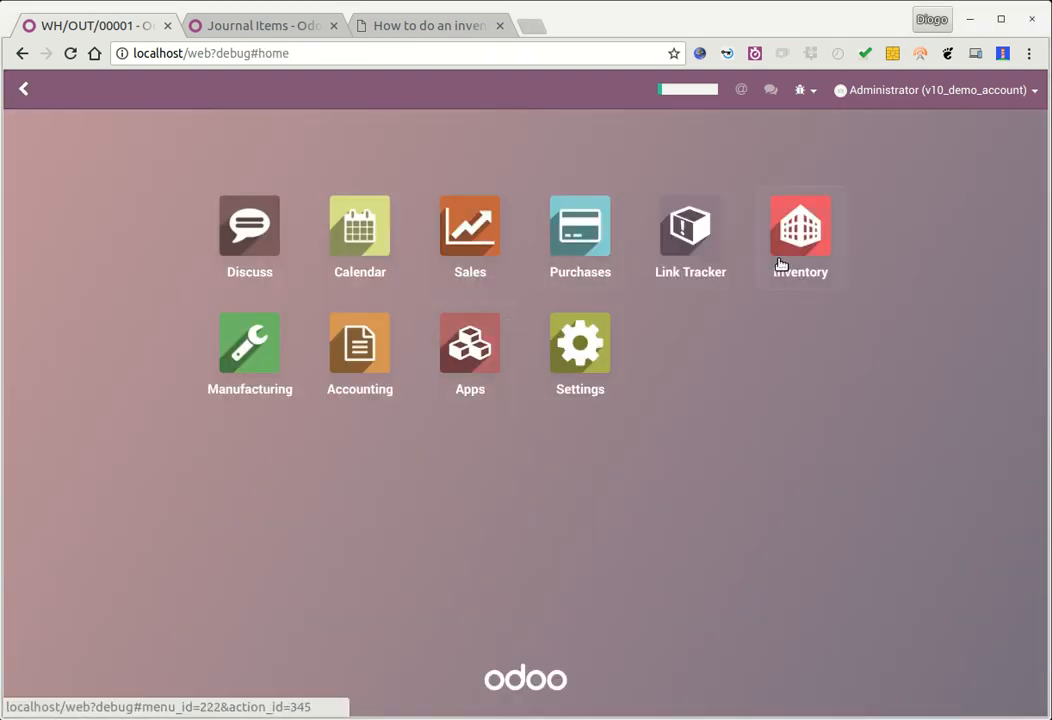
pyautogui.click(218, 356)
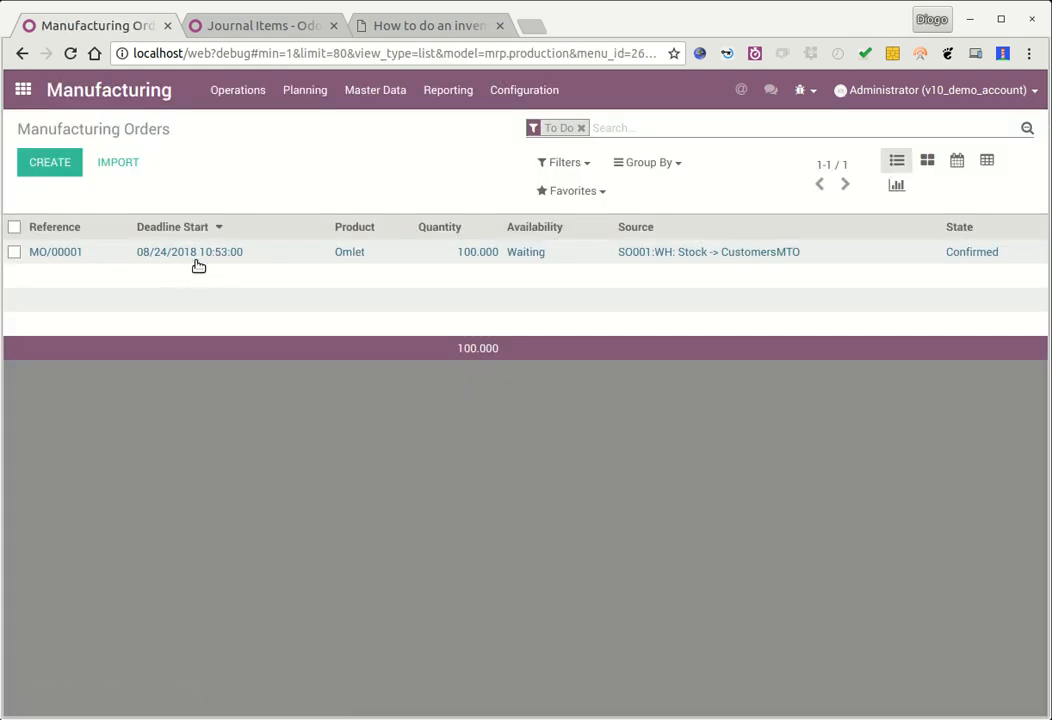
# Open request for quotation PO00001 in Purchases and review its Egg line.
pyautogui.click(23, 90)
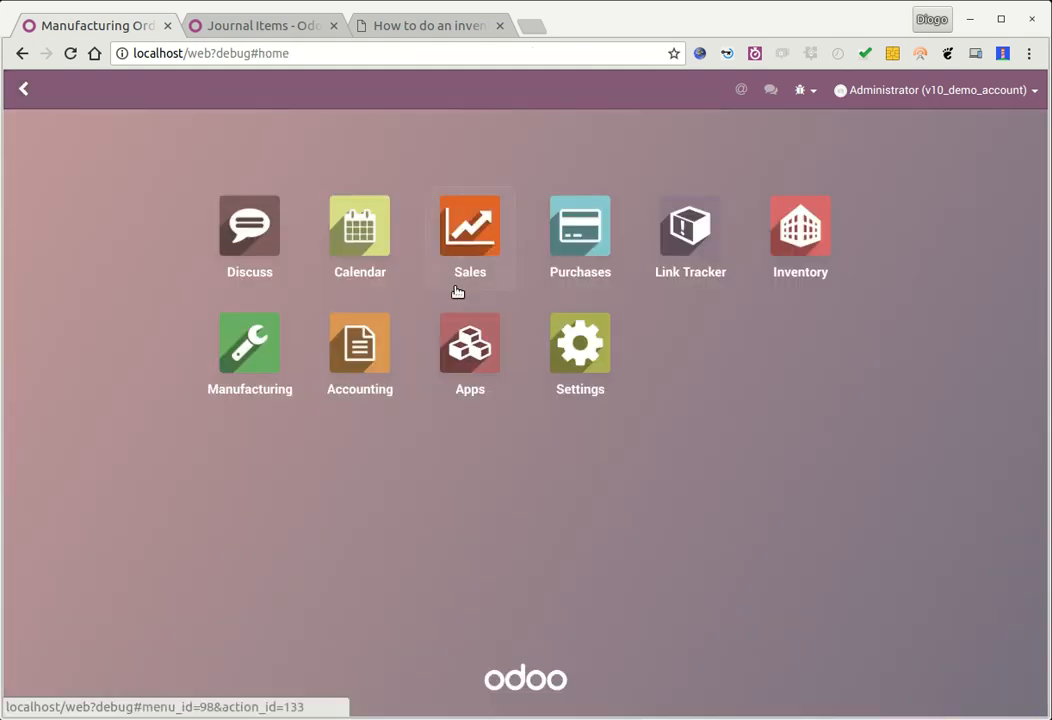
pyautogui.click(588, 243)
pyautogui.click(148, 250)
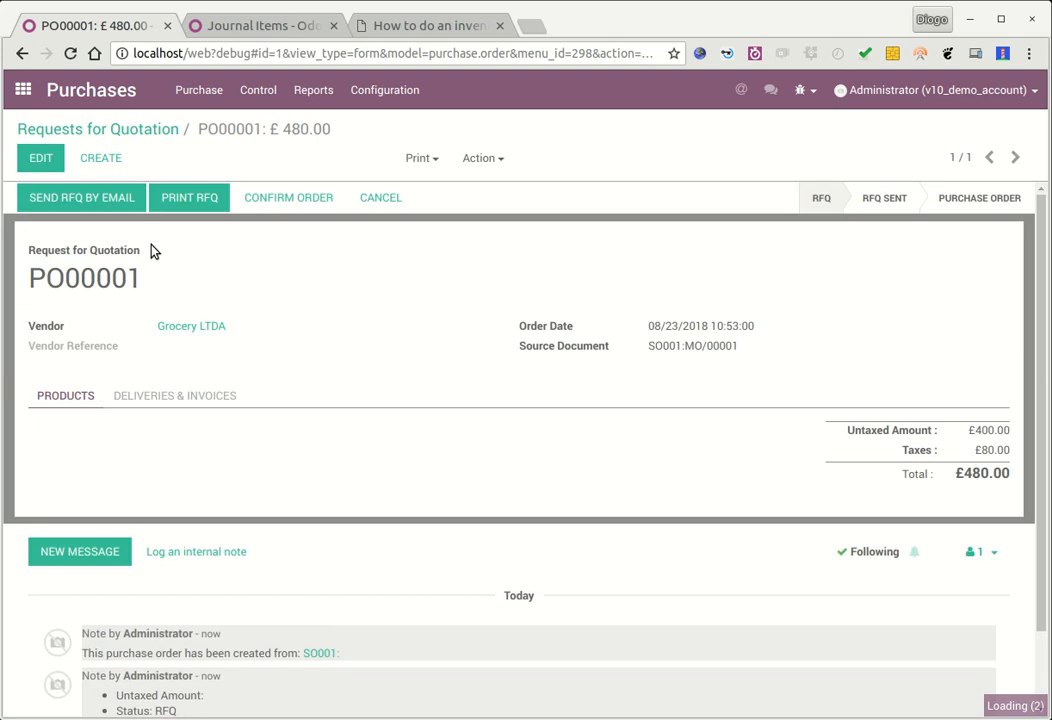
pyautogui.moveTo(512, 495)
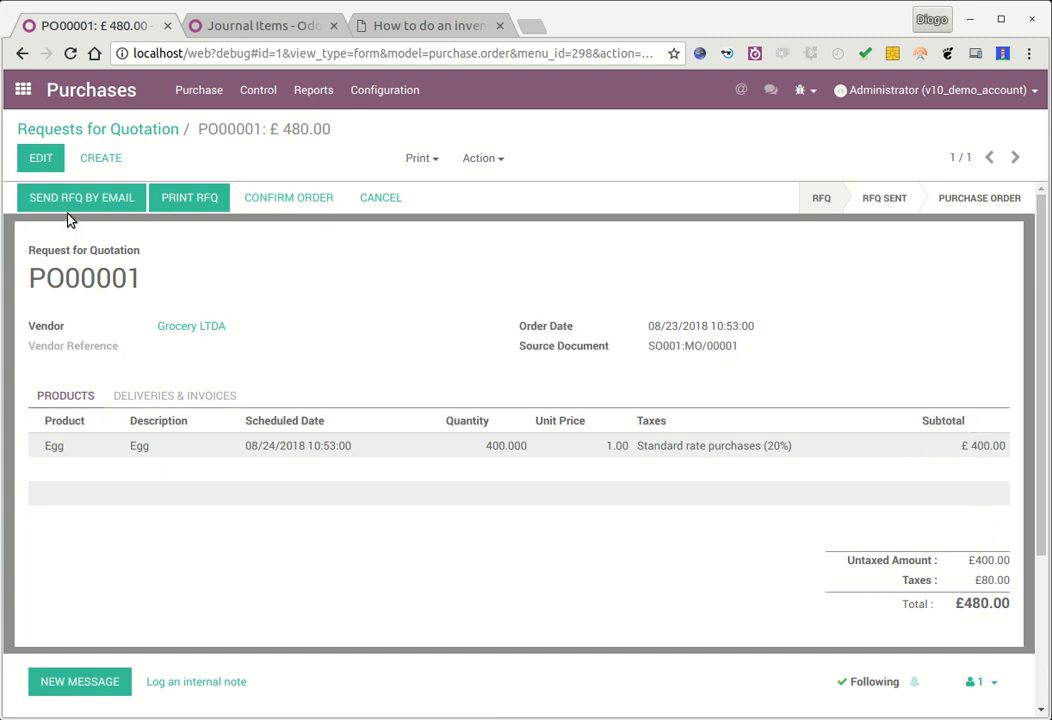
# Remove the Standard rate purchases (20%) tax from the Egg line of PO00001, save it, and confirm the order.
pyautogui.click(38, 155)
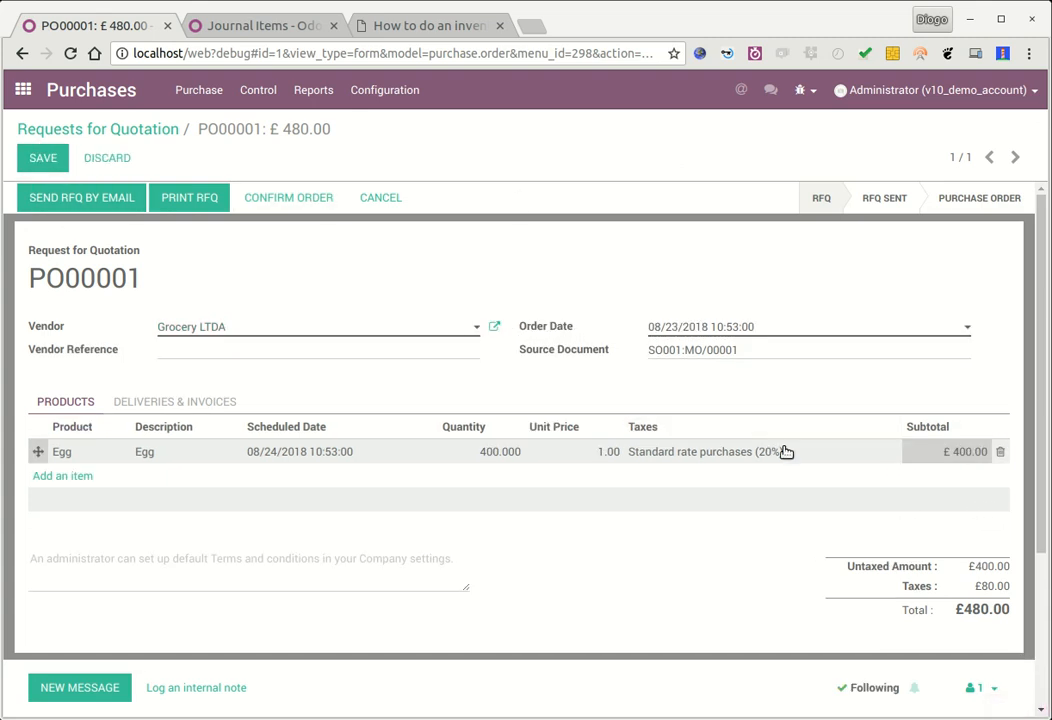
pyautogui.click(785, 452)
pyautogui.click(785, 452)
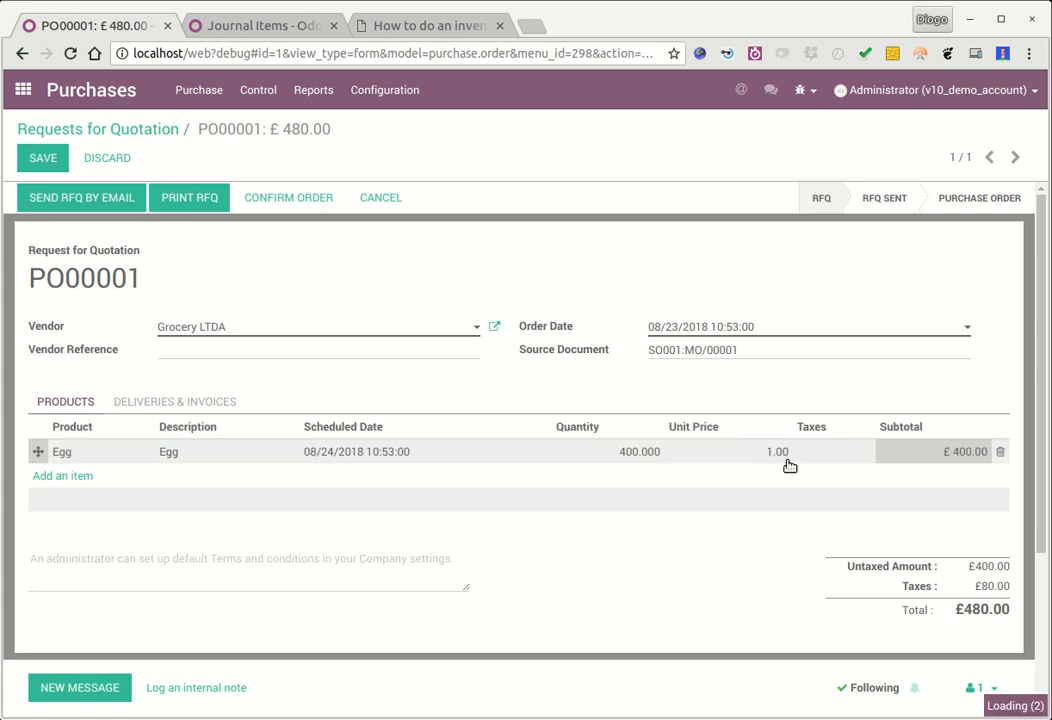
pyautogui.click(55, 163)
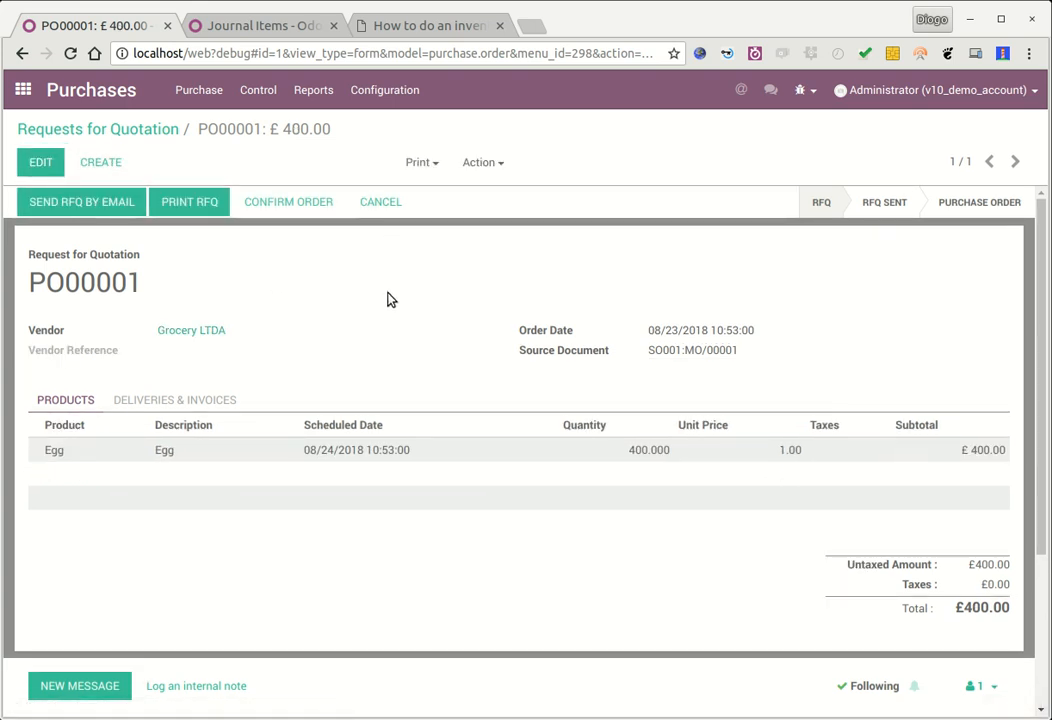
pyautogui.click(288, 204)
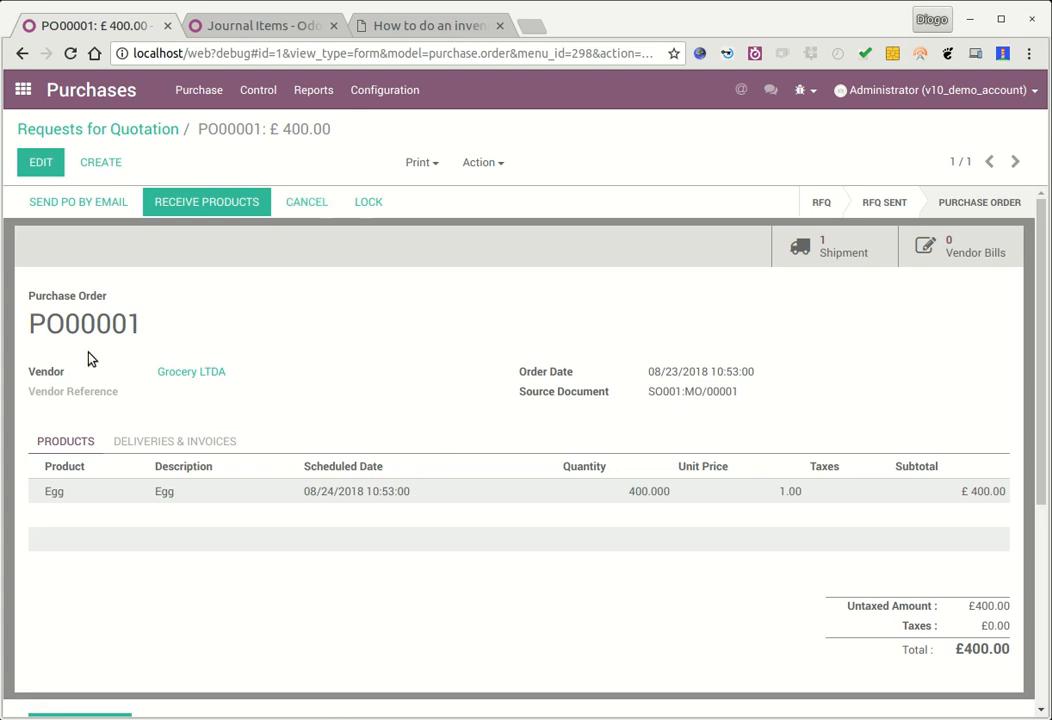
# Refresh Journal Items to check for postings from the confirmed purchase order, and open the incoming shipment of PO00001.
pyautogui.click(285, 28)
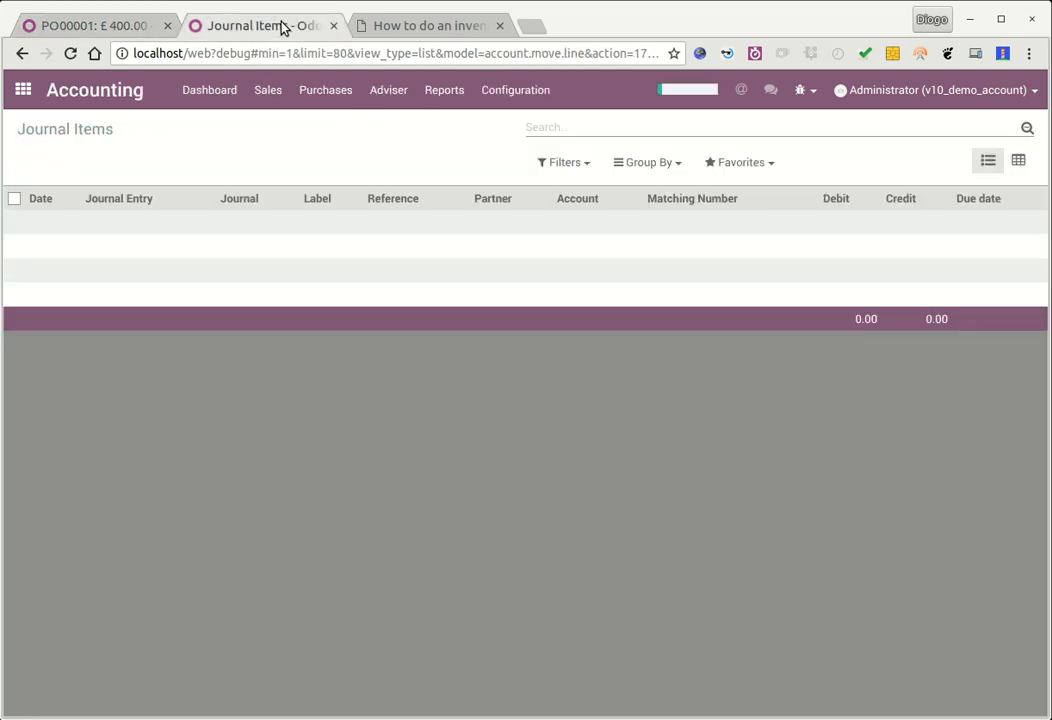
pyautogui.click(70, 53)
pyautogui.click(90, 30)
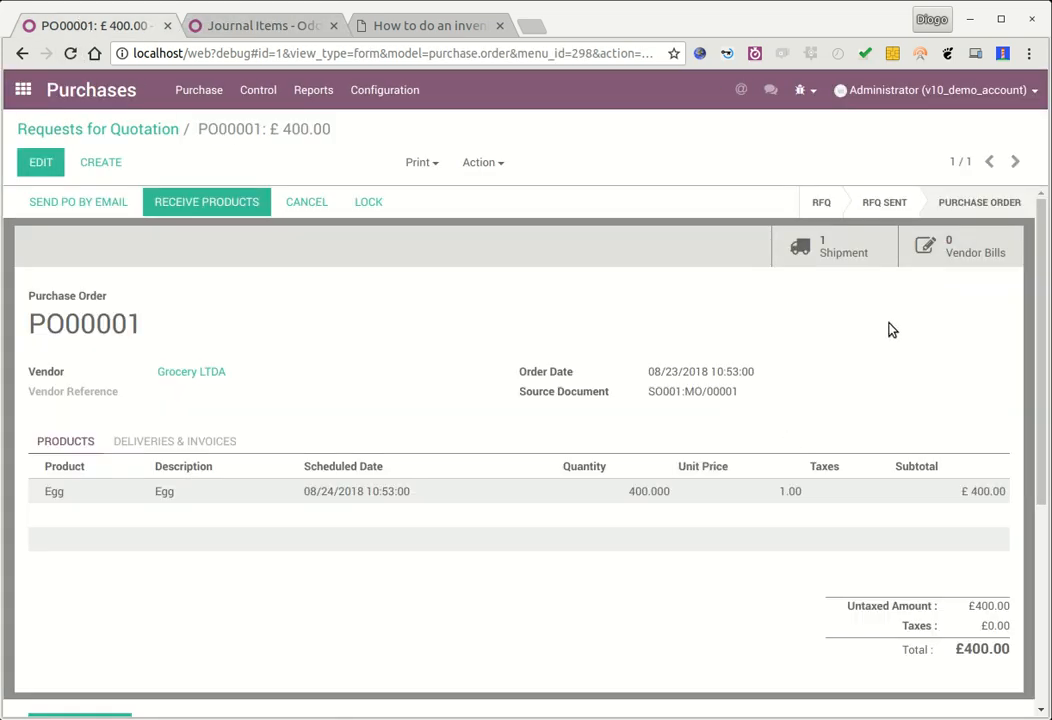
pyautogui.click(862, 262)
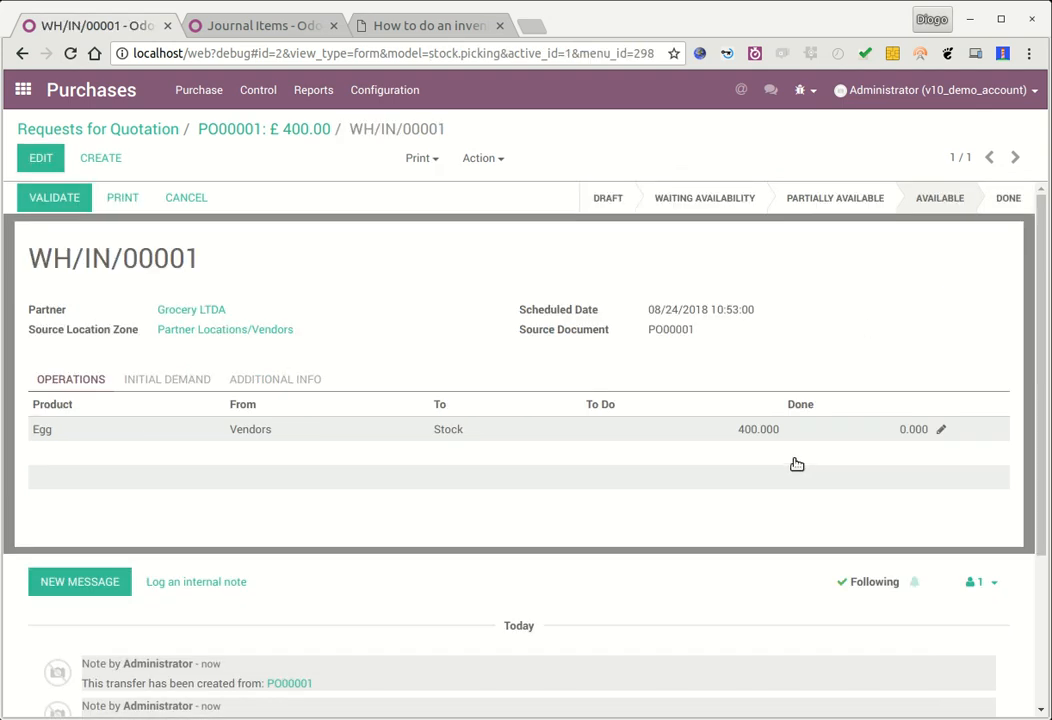
# Validate receipt WH/IN/00001 as an immediate transfer of all quantities, and refresh Journal Items to check its stock postings.
pyautogui.moveTo(144, 242)
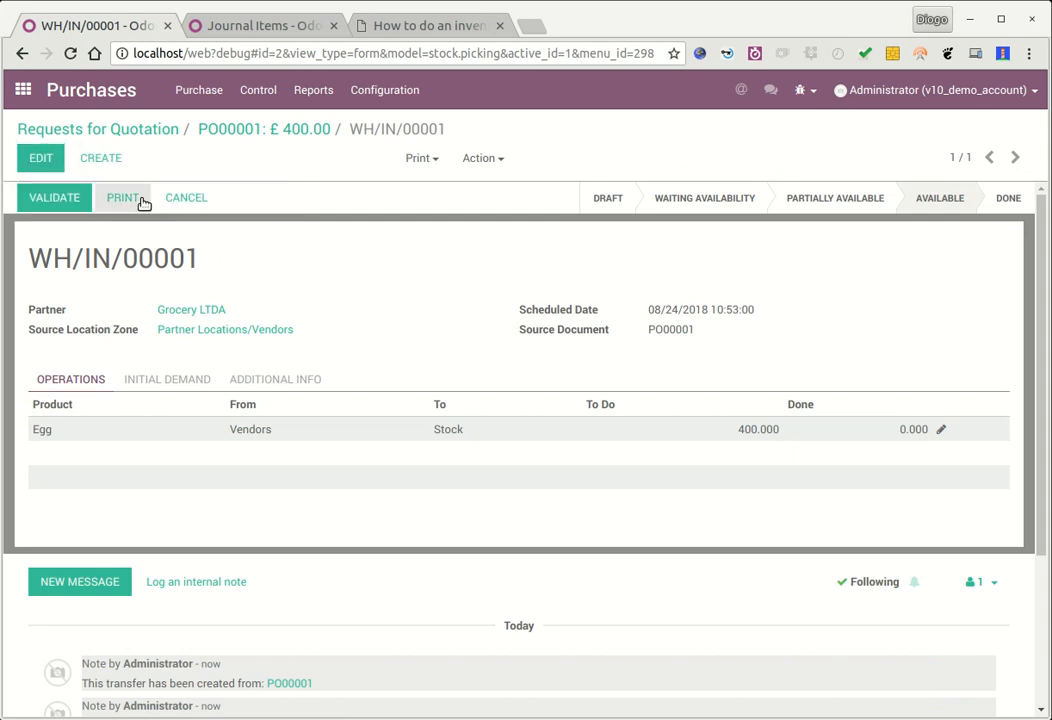
pyautogui.click(72, 205)
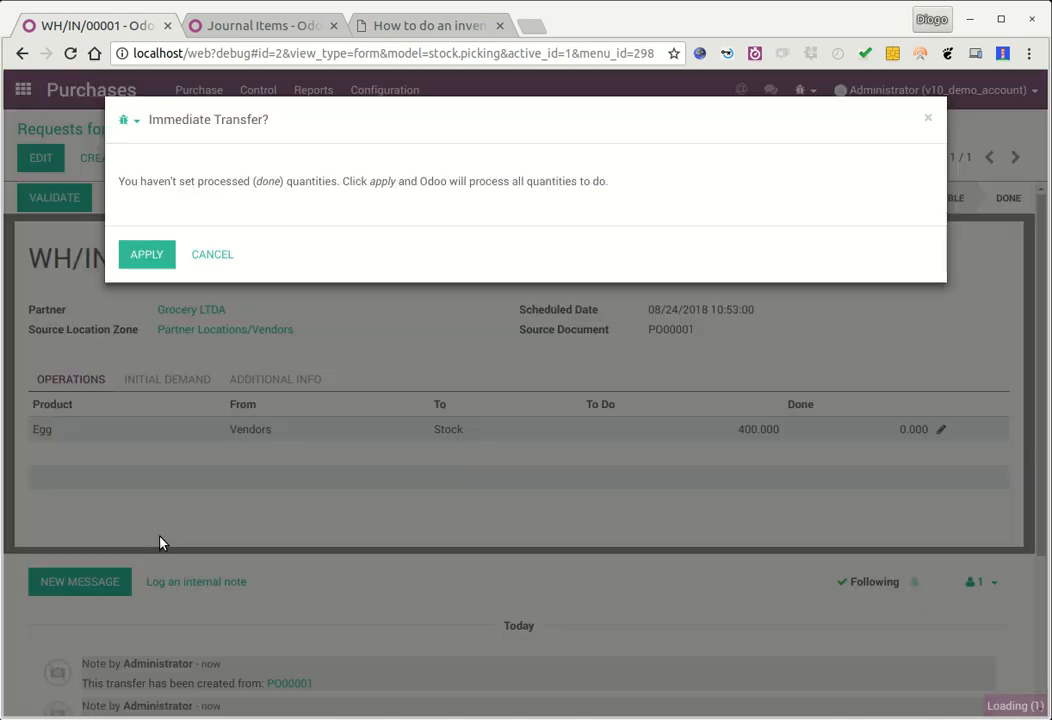
pyautogui.click(148, 258)
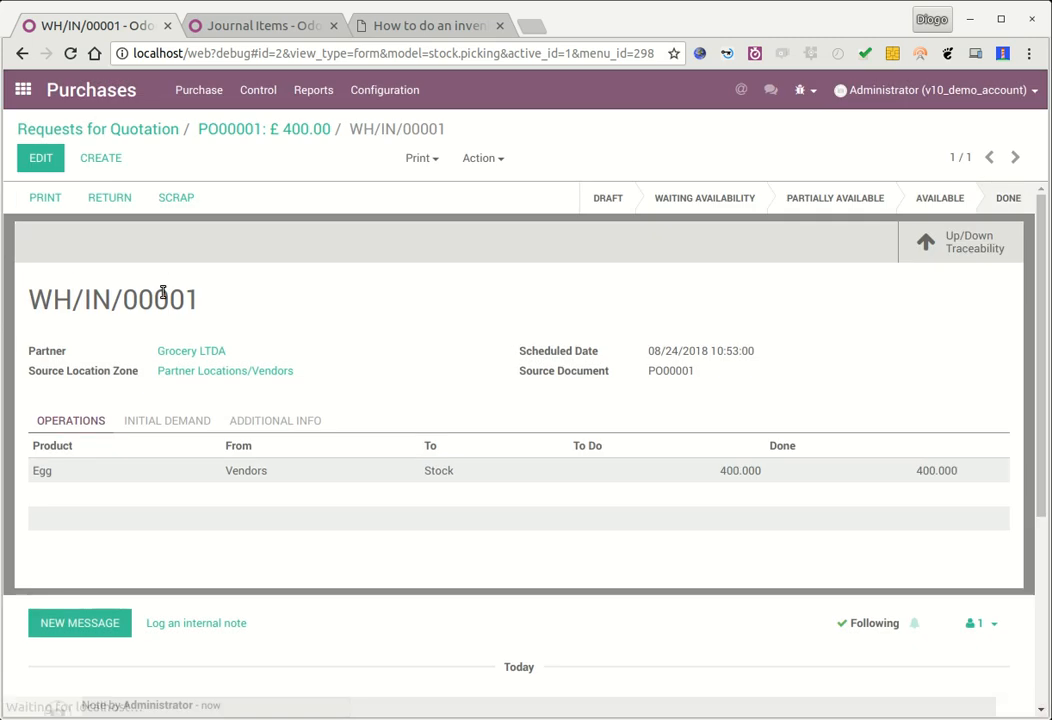
pyautogui.click(283, 22)
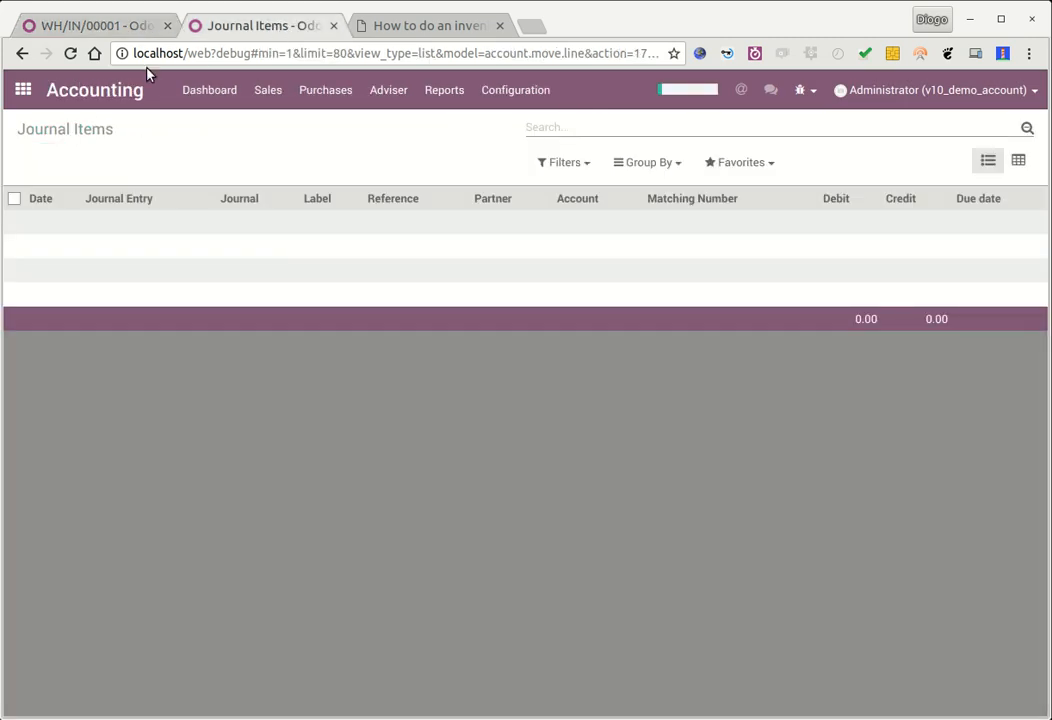
pyautogui.click(70, 53)
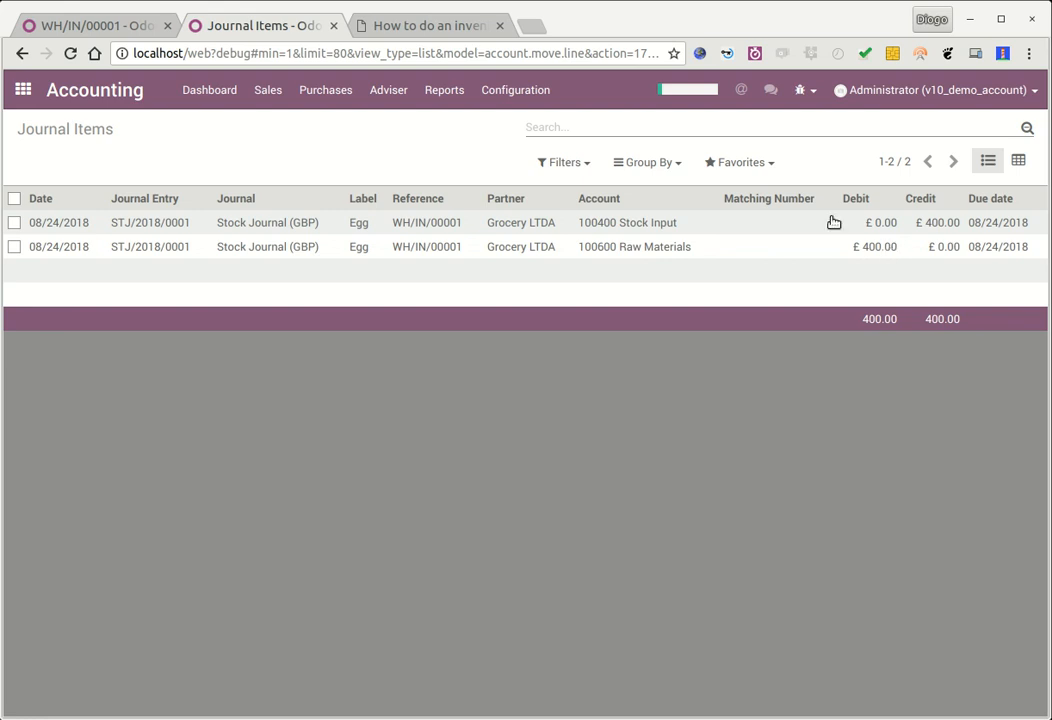
# Create, save and validate a vendor bill for PO00001, and refresh Journal Items to check its postings.
pyautogui.click(113, 24)
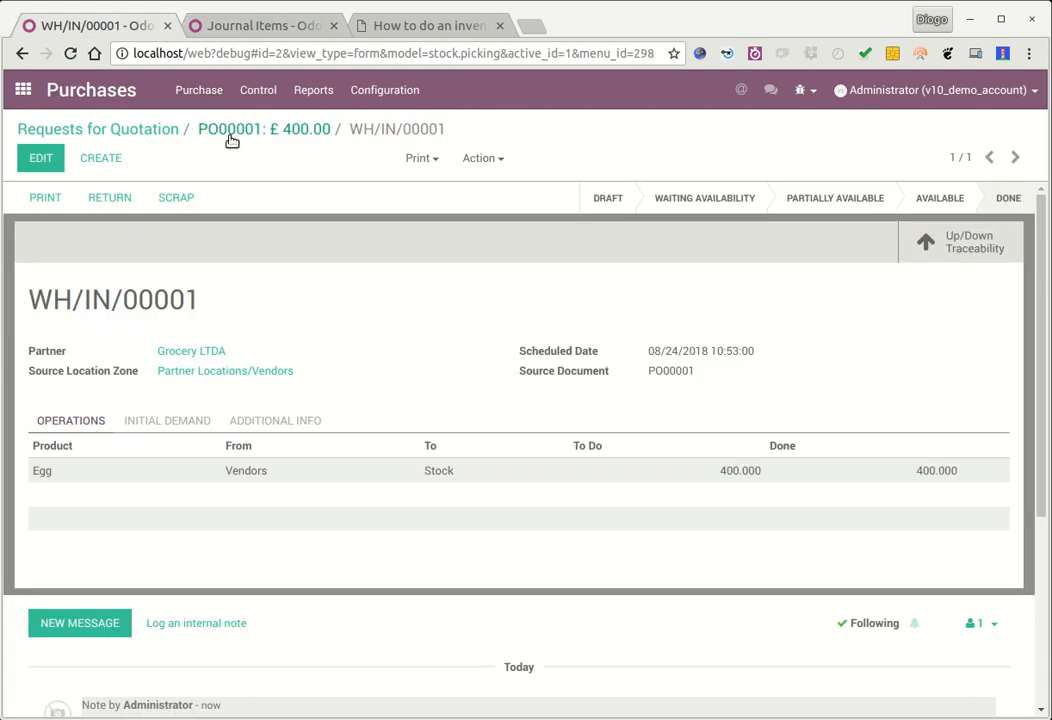
pyautogui.click(284, 136)
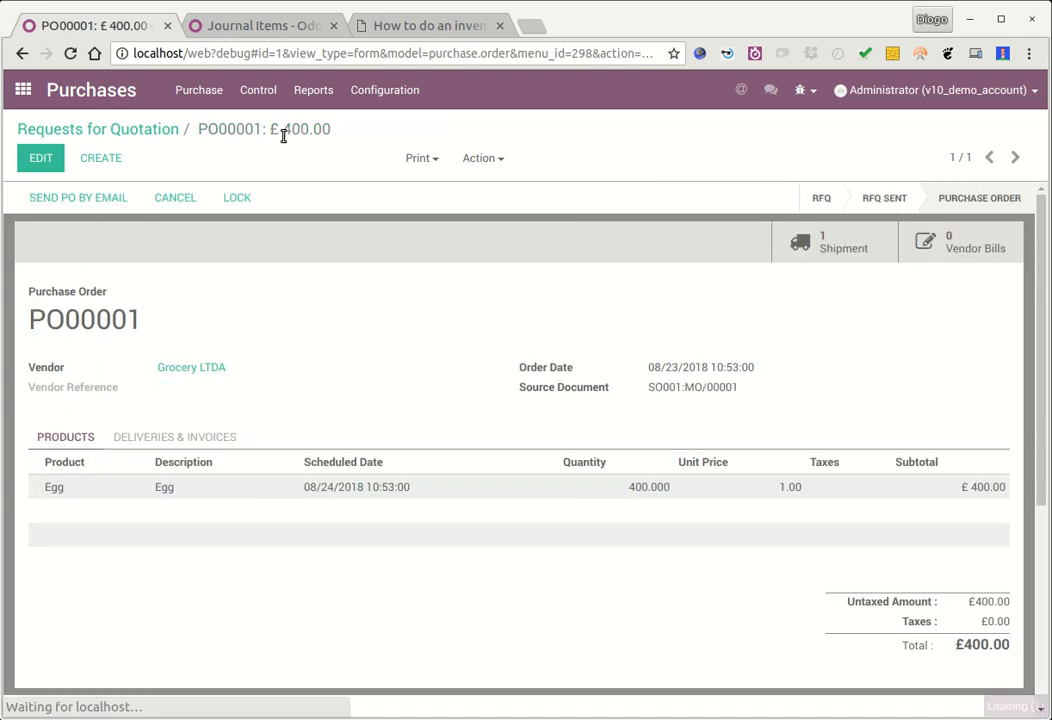
pyautogui.click(970, 245)
pyautogui.click(47, 166)
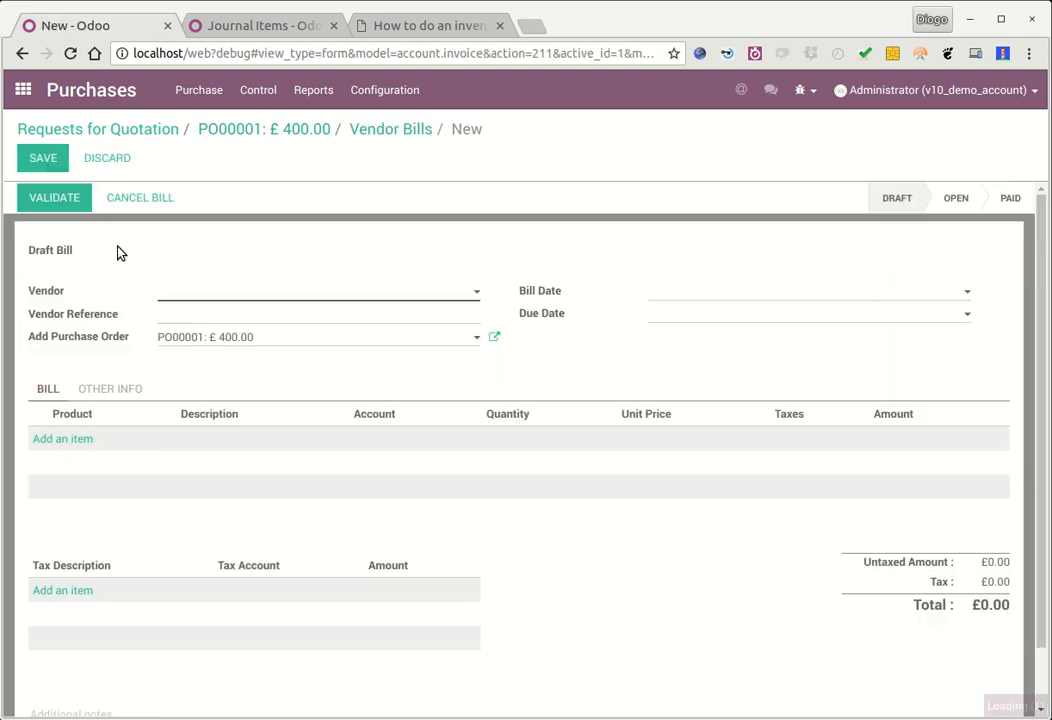
pyautogui.click(45, 160)
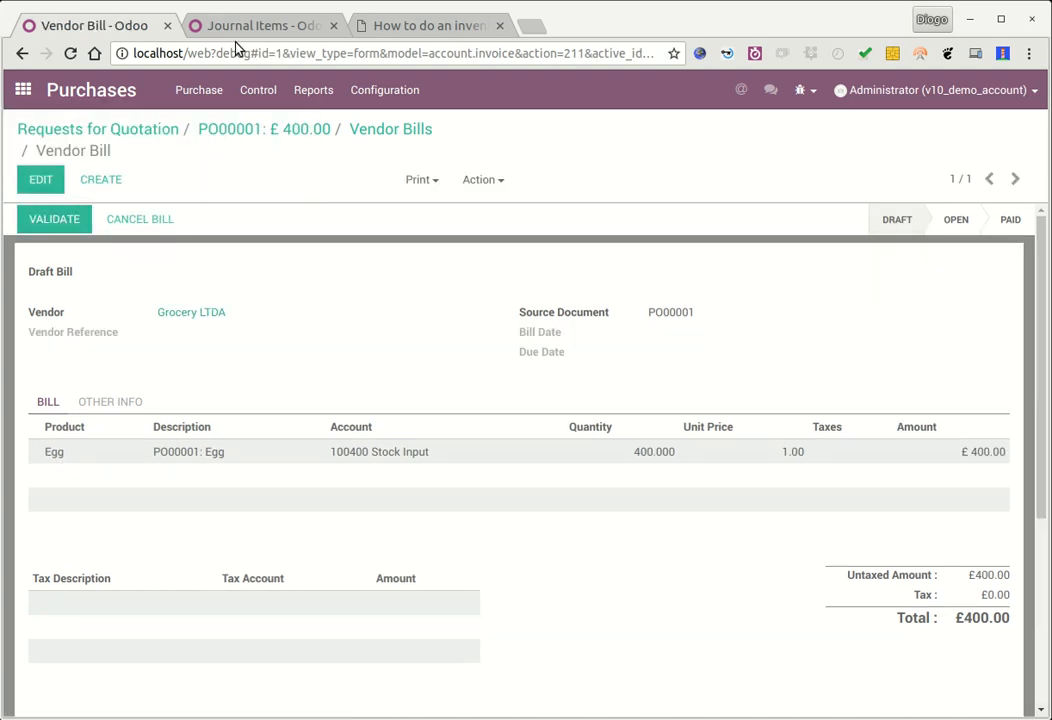
pyautogui.click(40, 222)
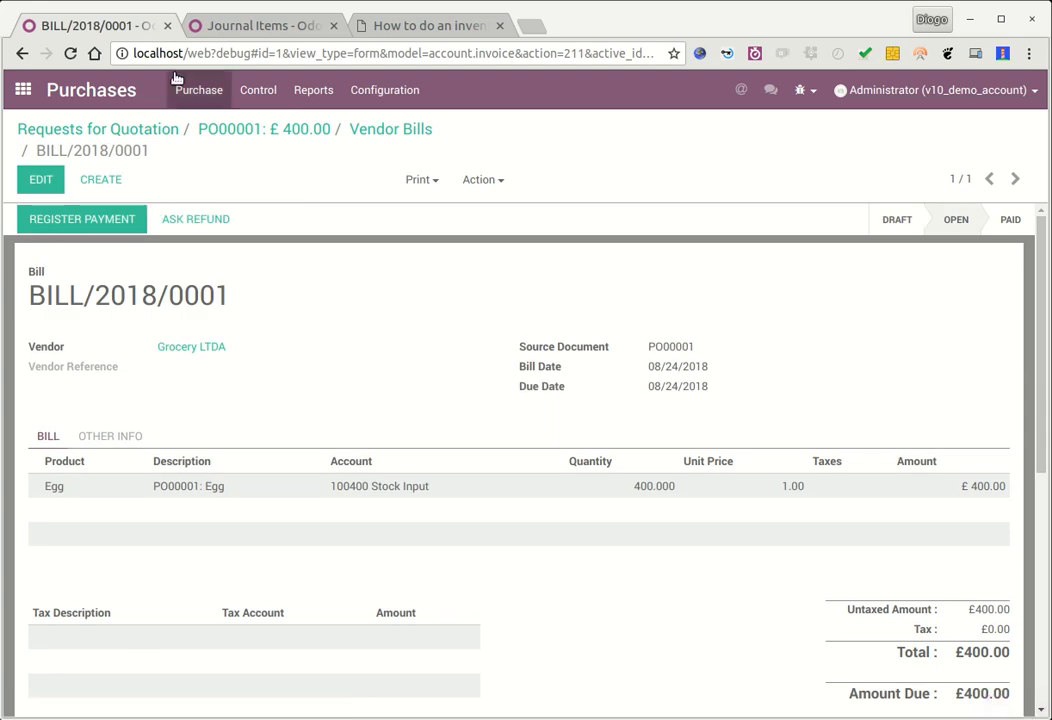
pyautogui.click(212, 30)
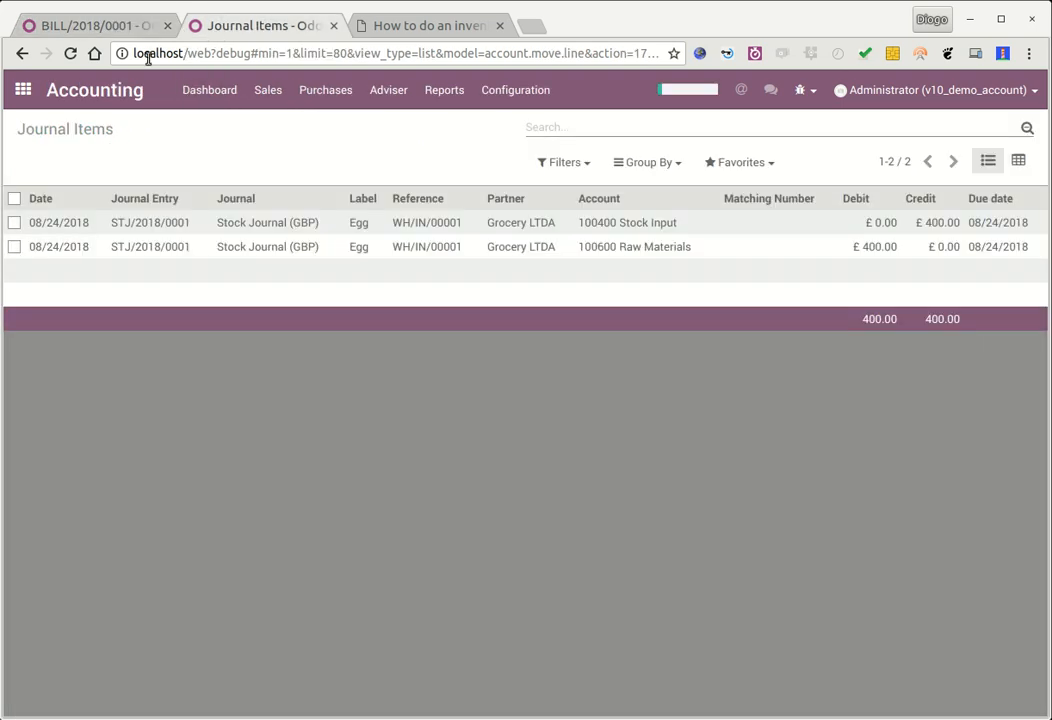
pyautogui.click(71, 56)
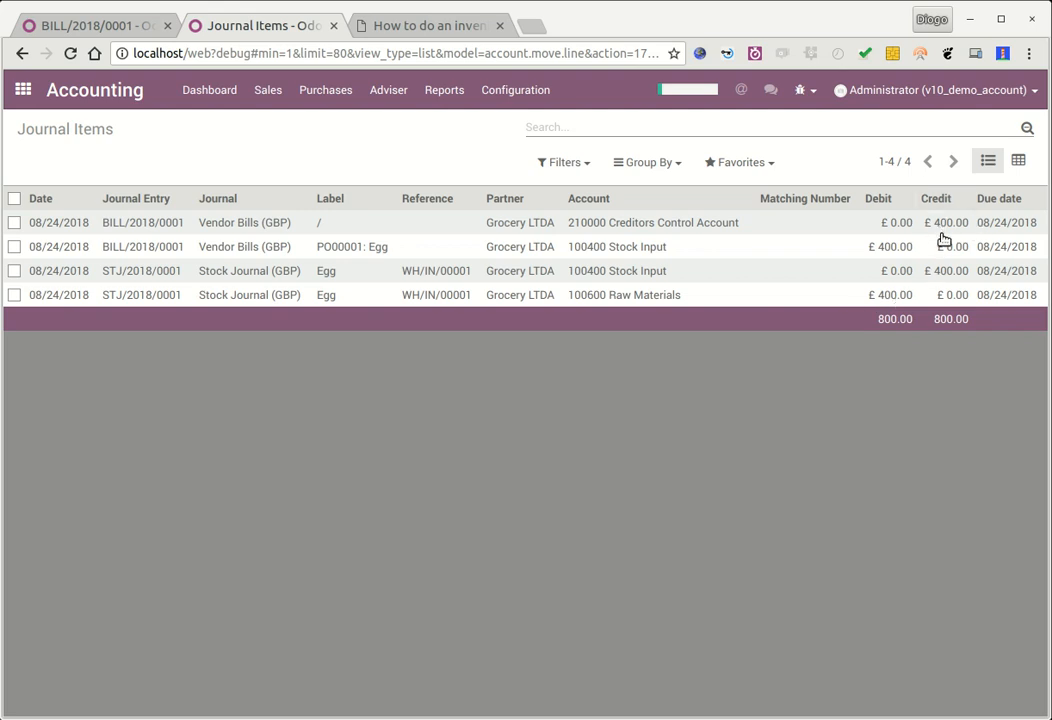
# Register the full £400.00 payment for vendor bill BILL/2018/0001, and refresh Journal Items to check the payment postings.
pyautogui.click(120, 32)
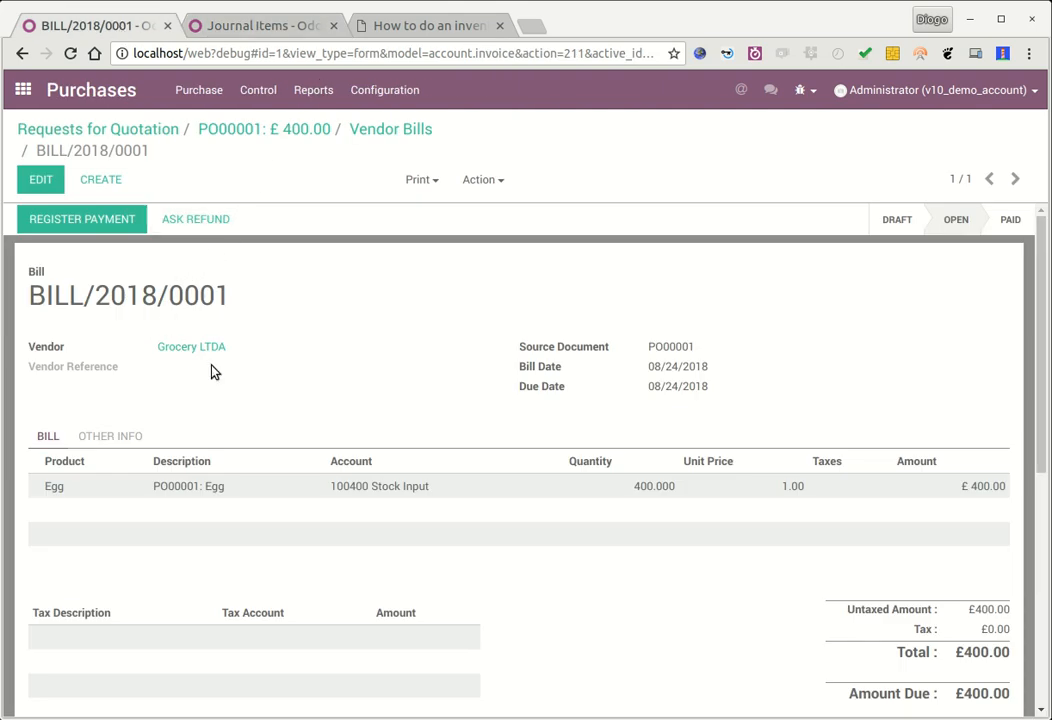
pyautogui.click(110, 224)
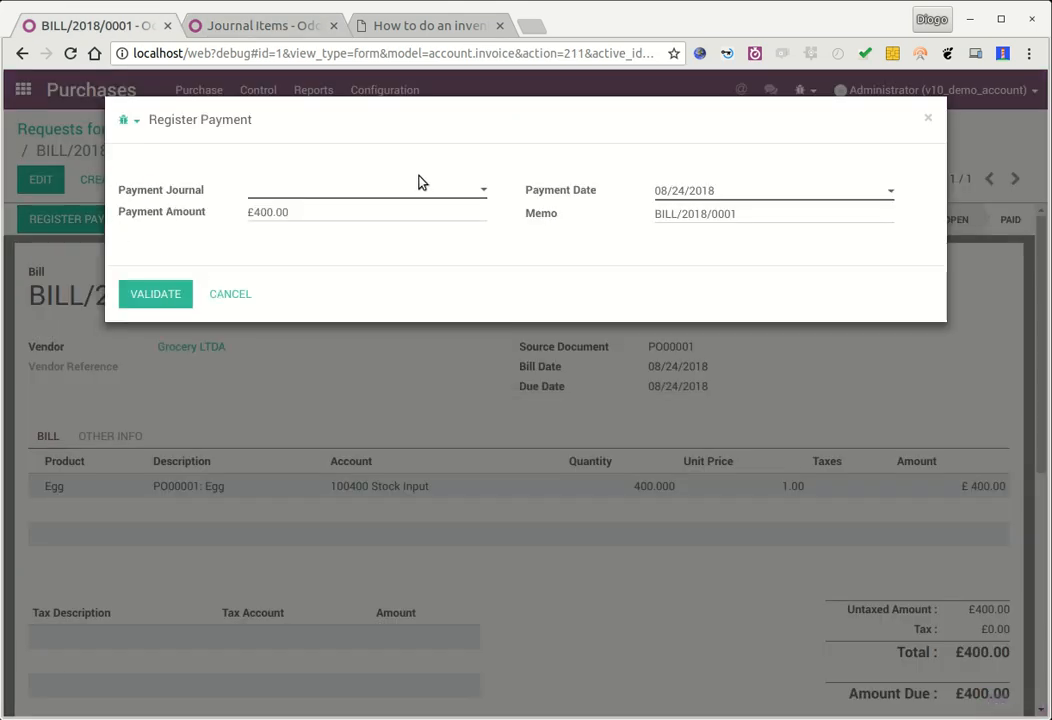
pyautogui.click(165, 295)
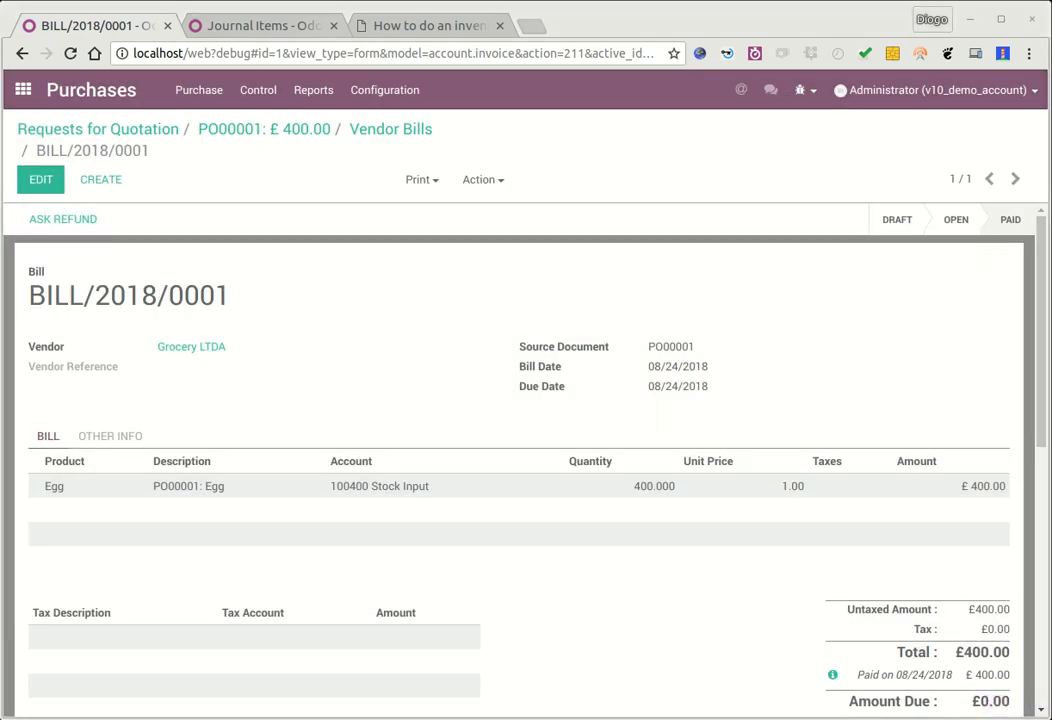
pyautogui.click(385, 25)
pyautogui.click(258, 30)
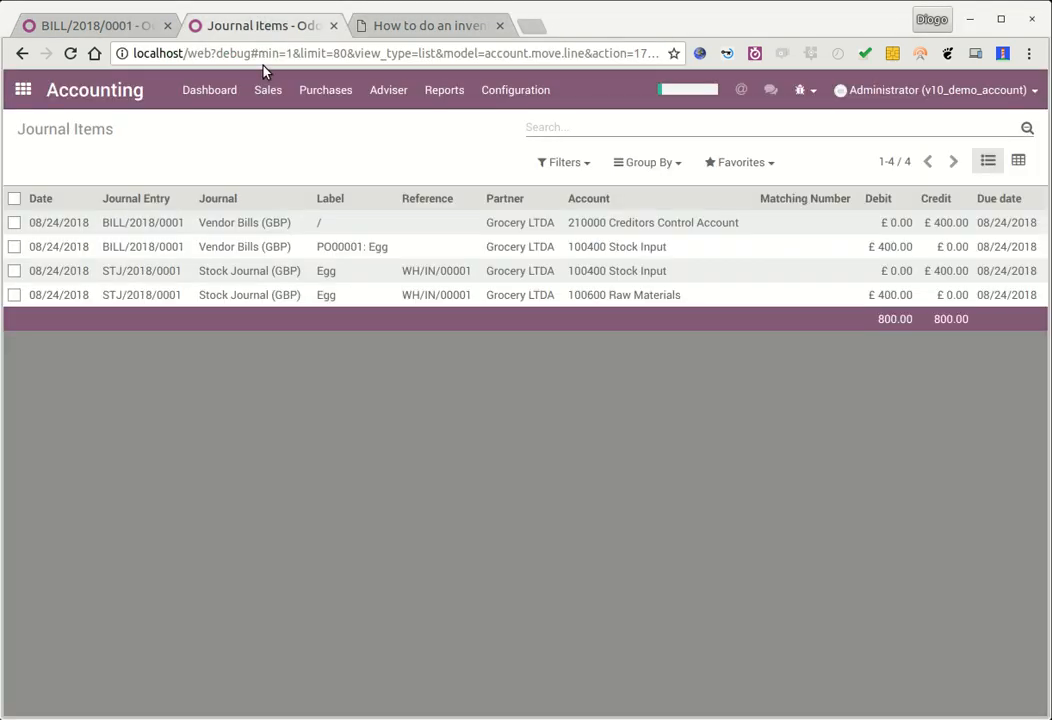
pyautogui.click(70, 53)
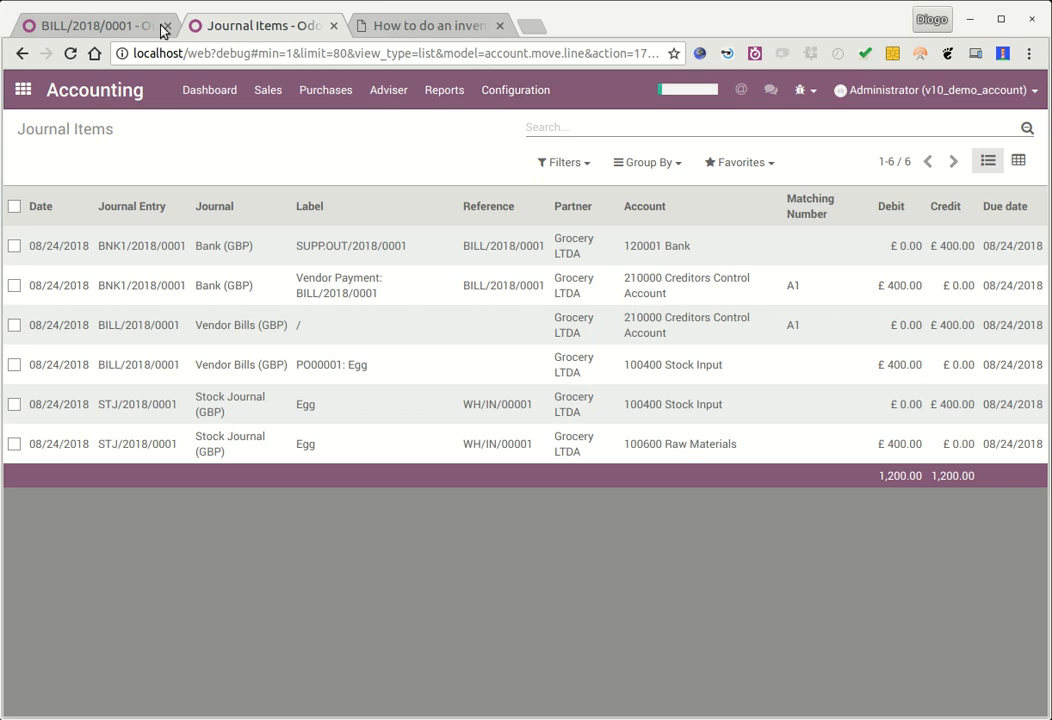
# Leave the vendor bill and open the Omlet manufacturing order MO/00001 in Manufacturing.
pyautogui.click(104, 26)
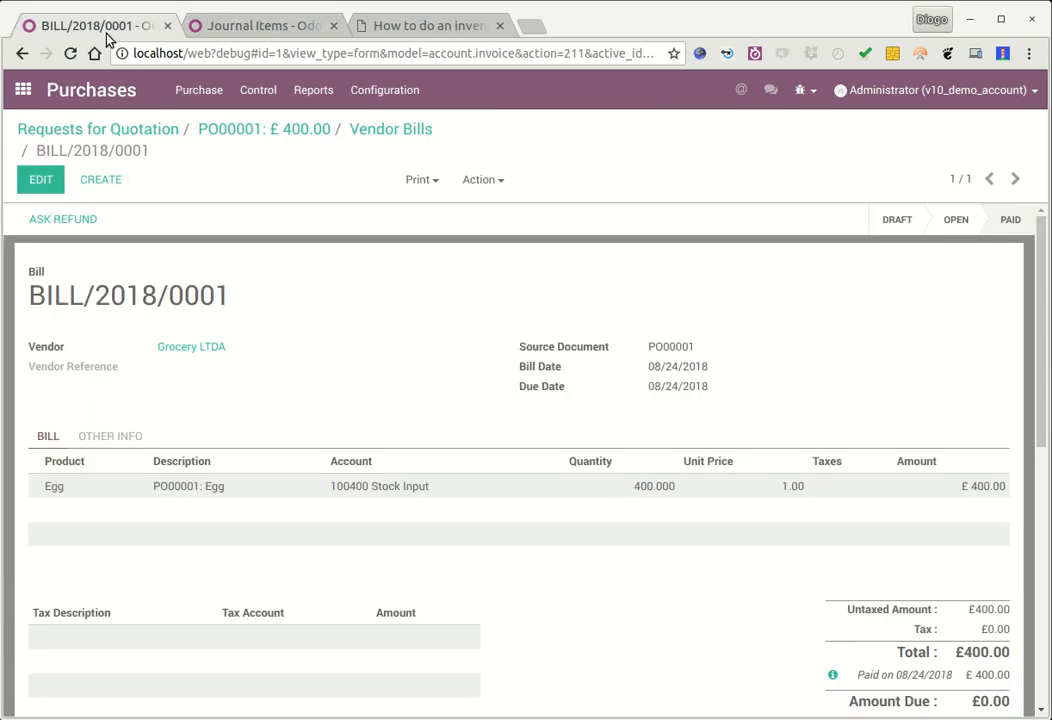
pyautogui.click(236, 133)
pyautogui.click(146, 130)
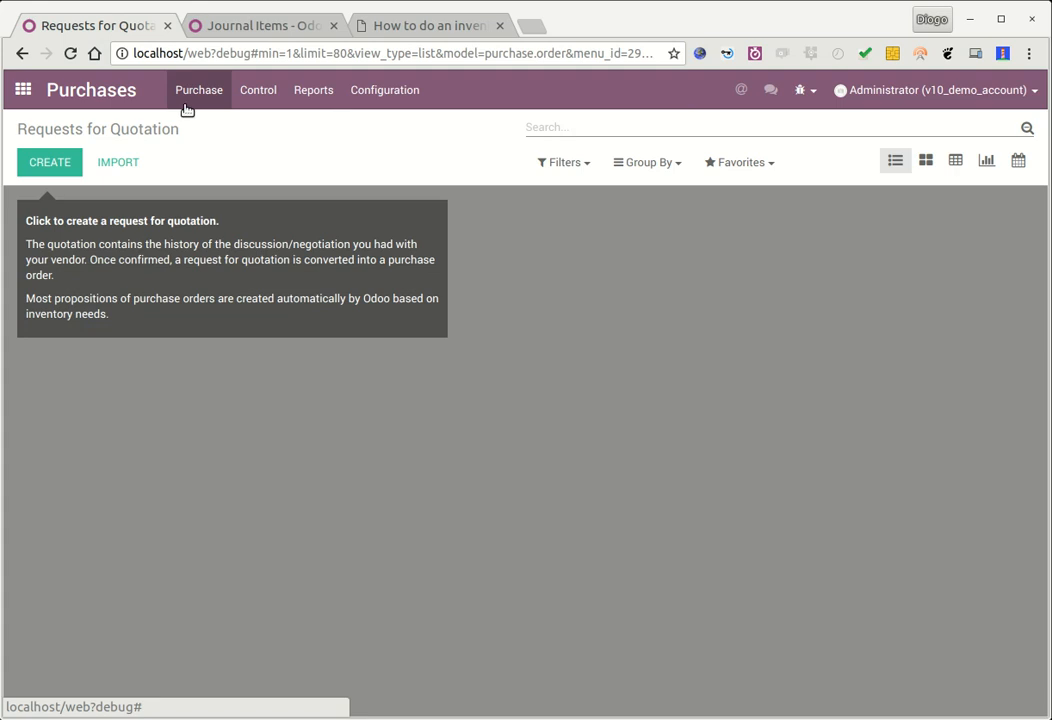
pyautogui.click(23, 89)
pyautogui.click(352, 374)
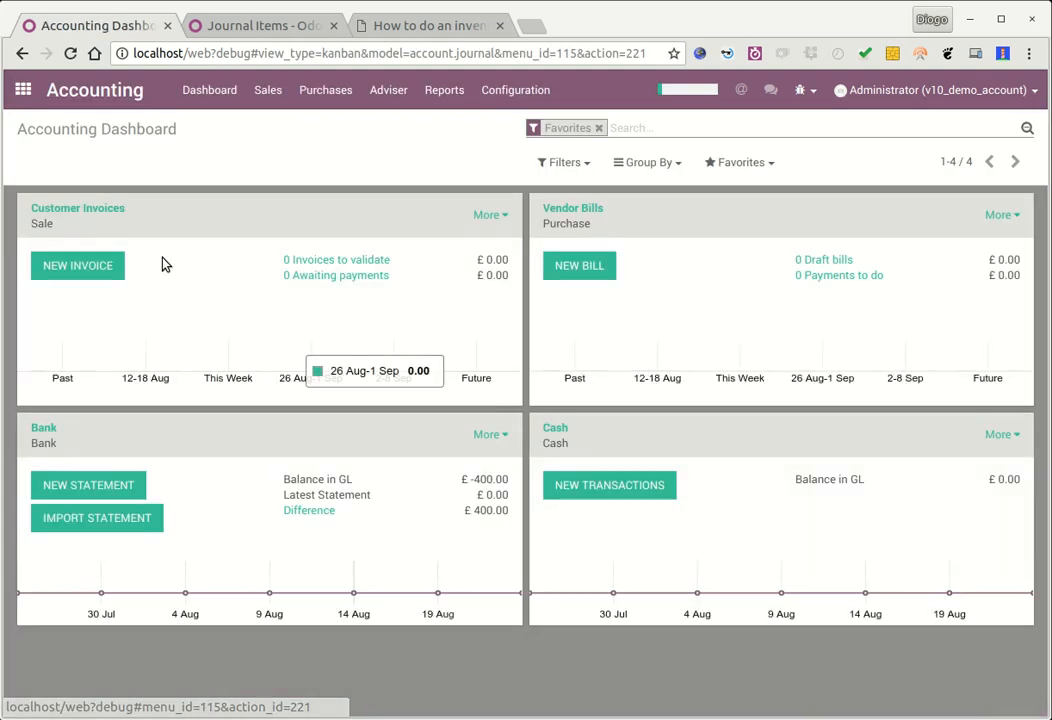
pyautogui.click(23, 89)
pyautogui.click(232, 371)
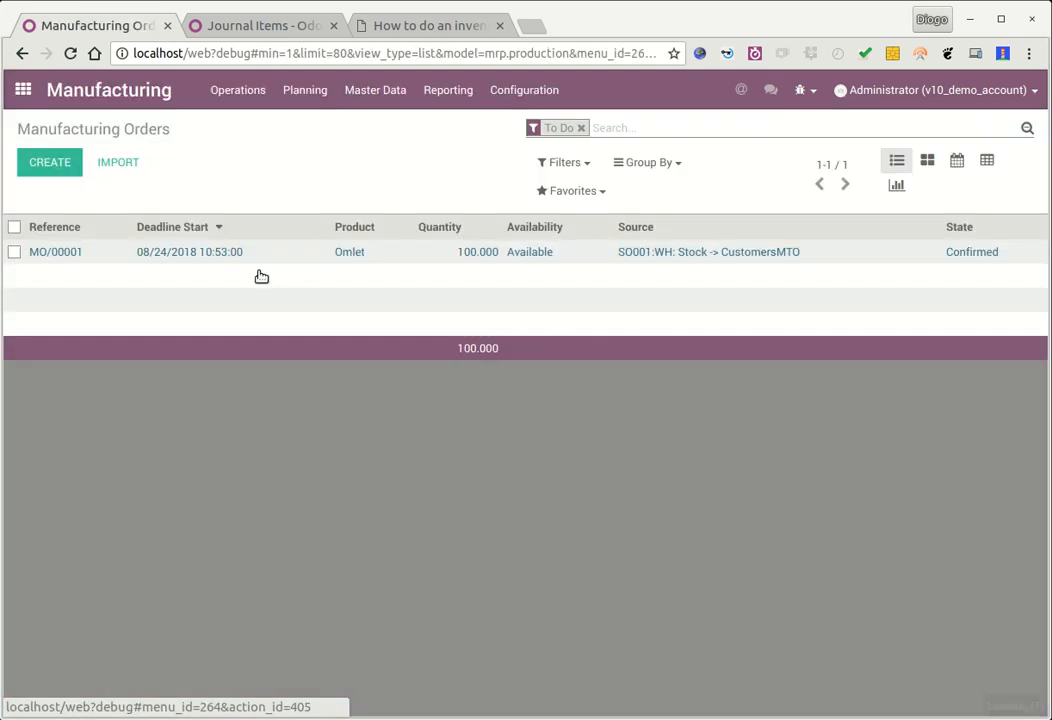
pyautogui.click(228, 254)
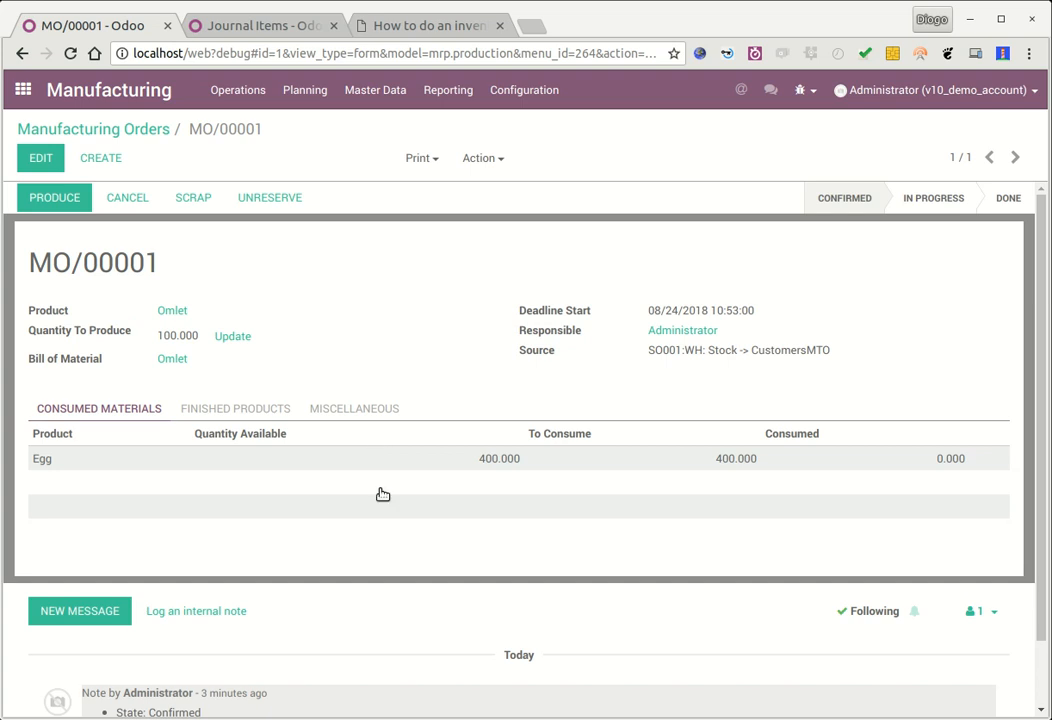
# Review the consumed materials and finished products of manufacturing order MO/00001.
pyautogui.moveTo(345, 472)
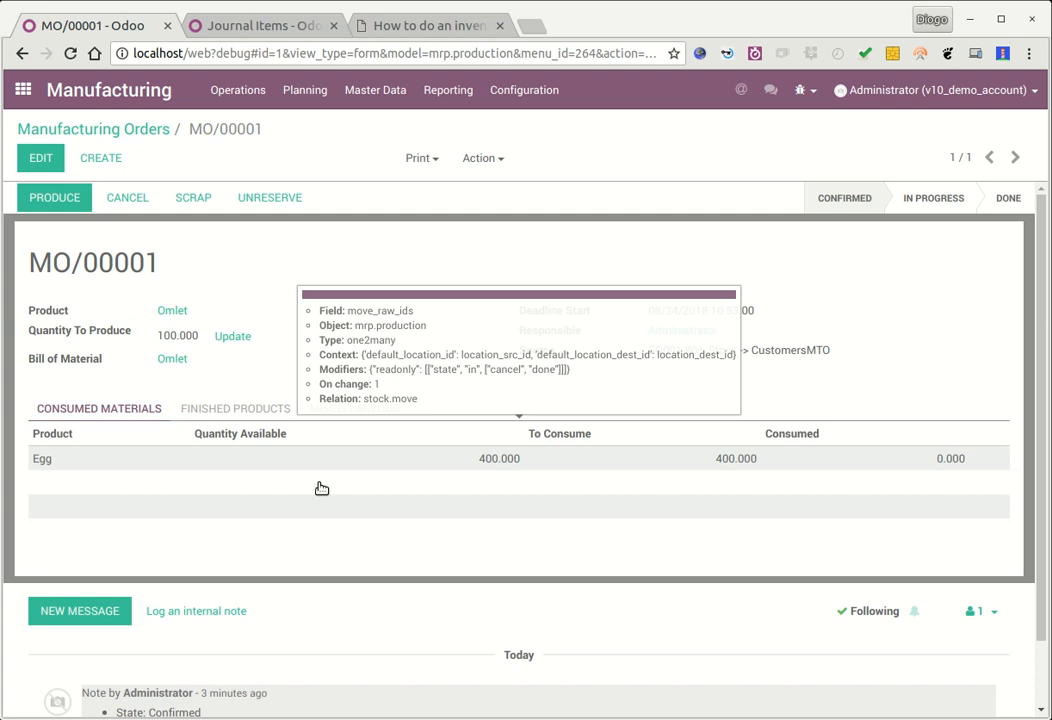
pyautogui.click(267, 412)
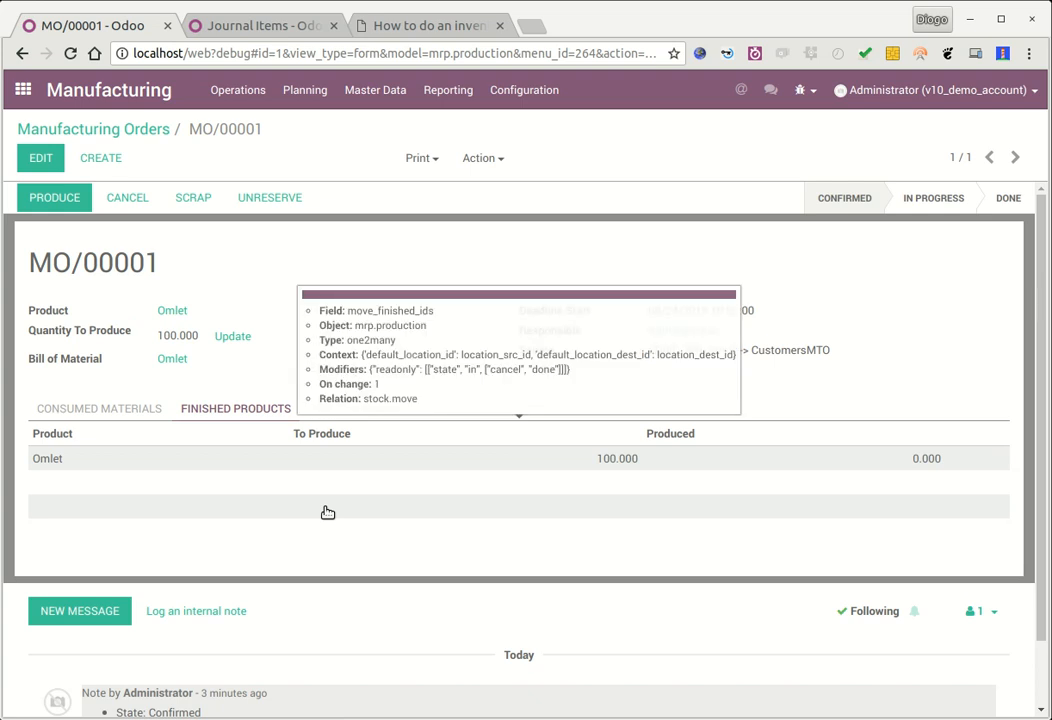
pyautogui.click(95, 407)
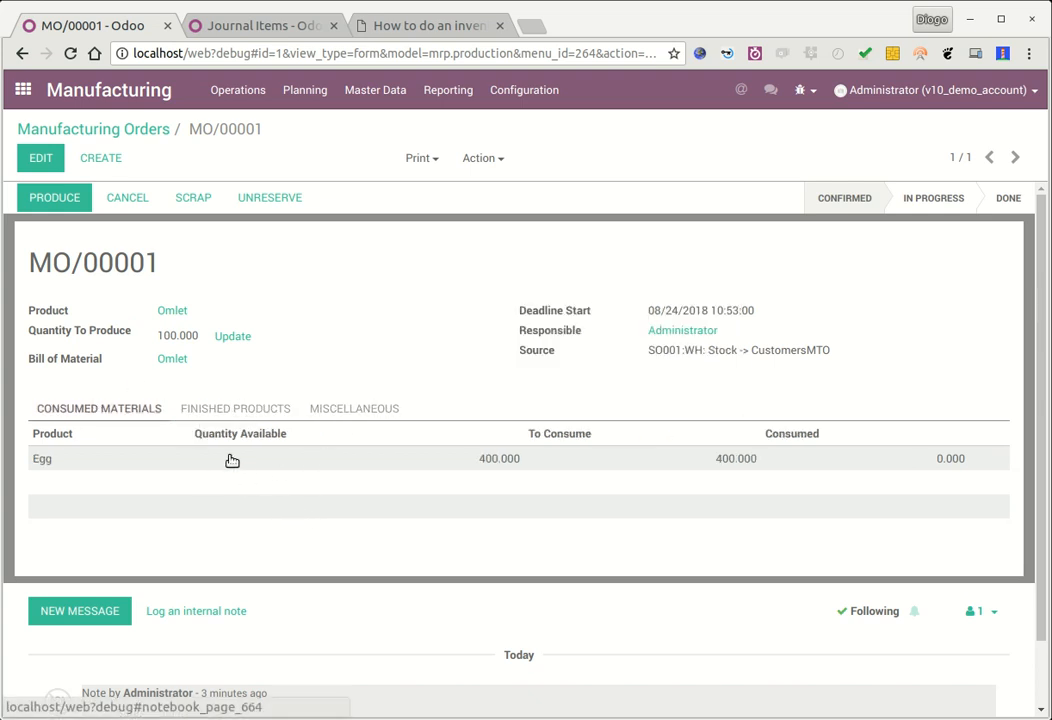
pyautogui.click(239, 412)
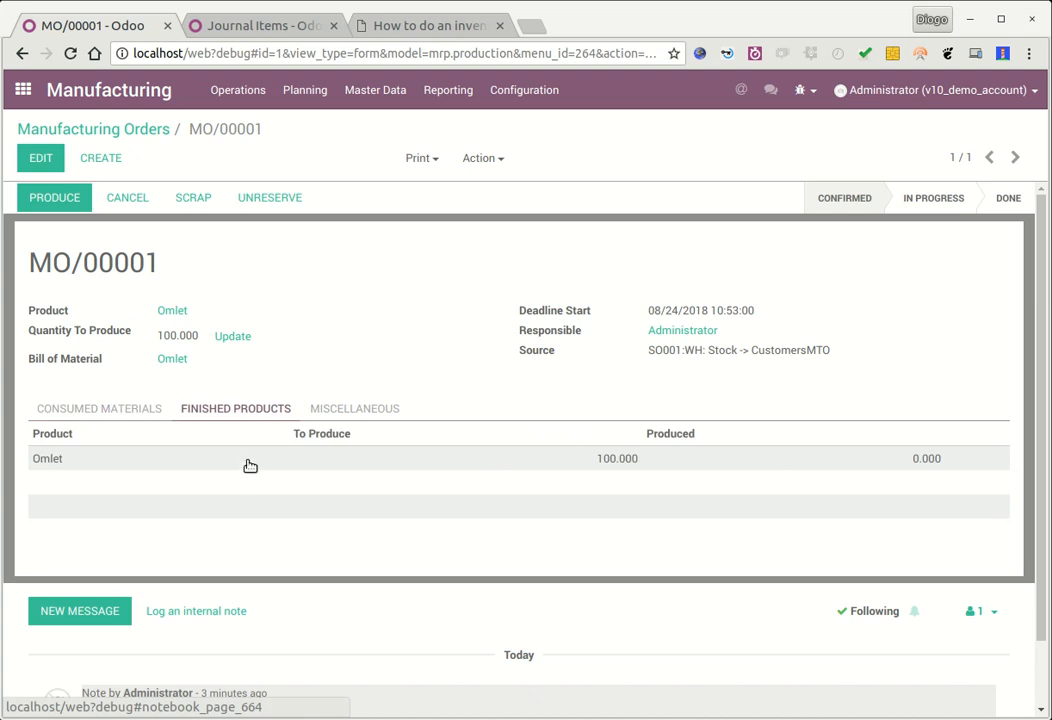
# Record the production of 100 Omlet units on MO/00001, and check its material lines and Journal Items for postings.
pyautogui.click(50, 201)
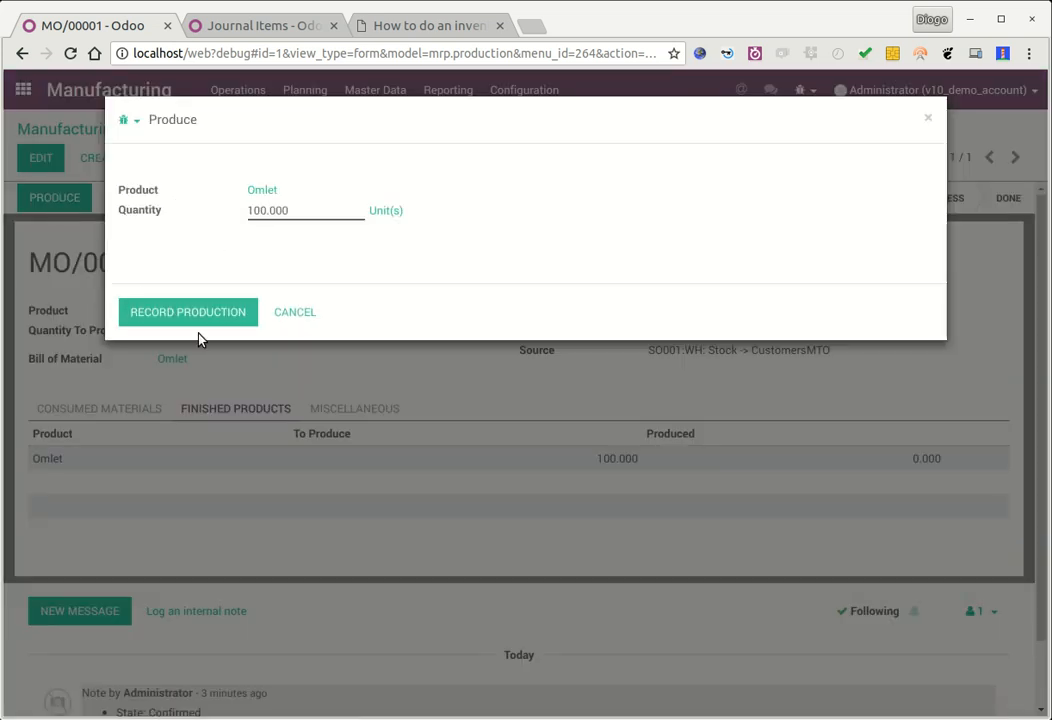
pyautogui.click(203, 313)
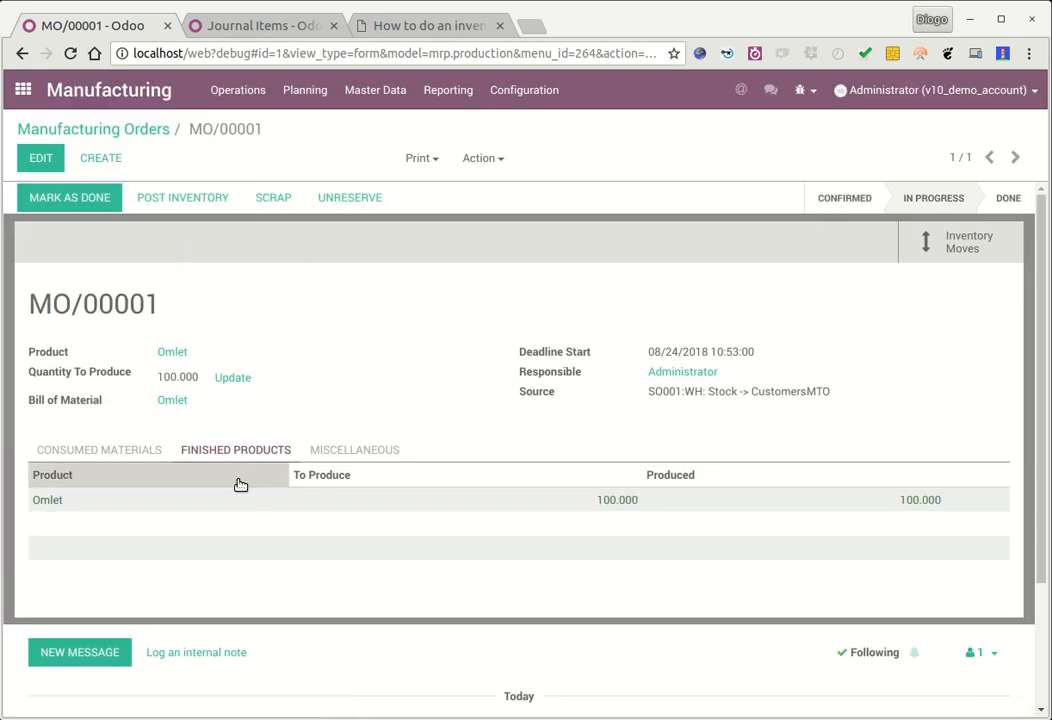
pyautogui.click(139, 450)
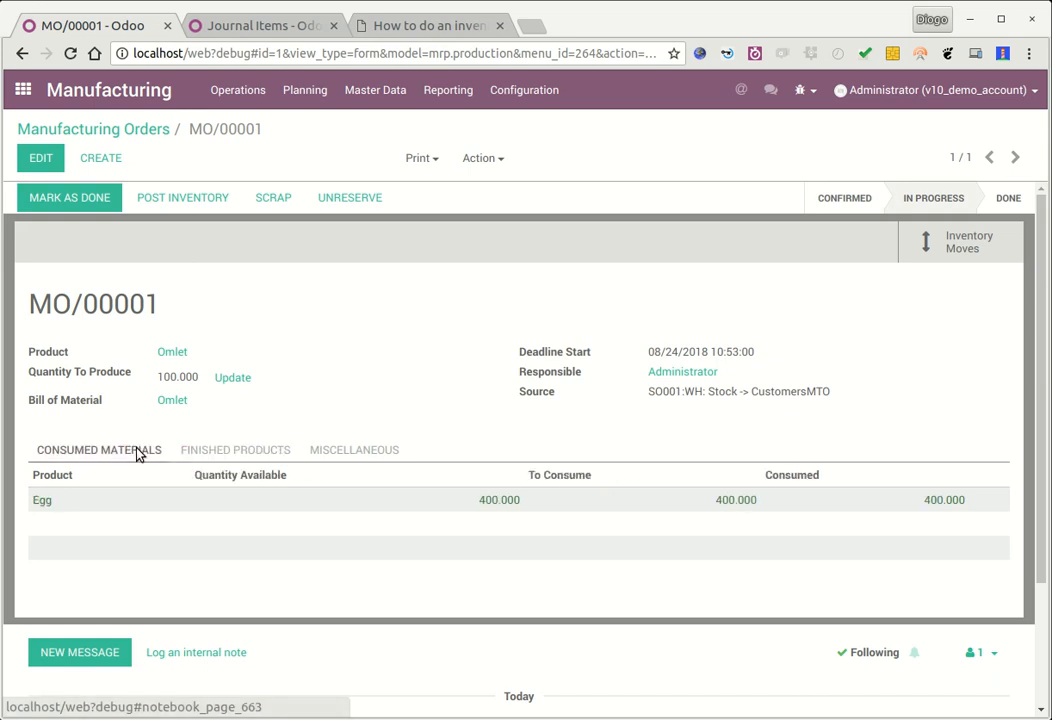
pyautogui.click(217, 462)
pyautogui.click(294, 28)
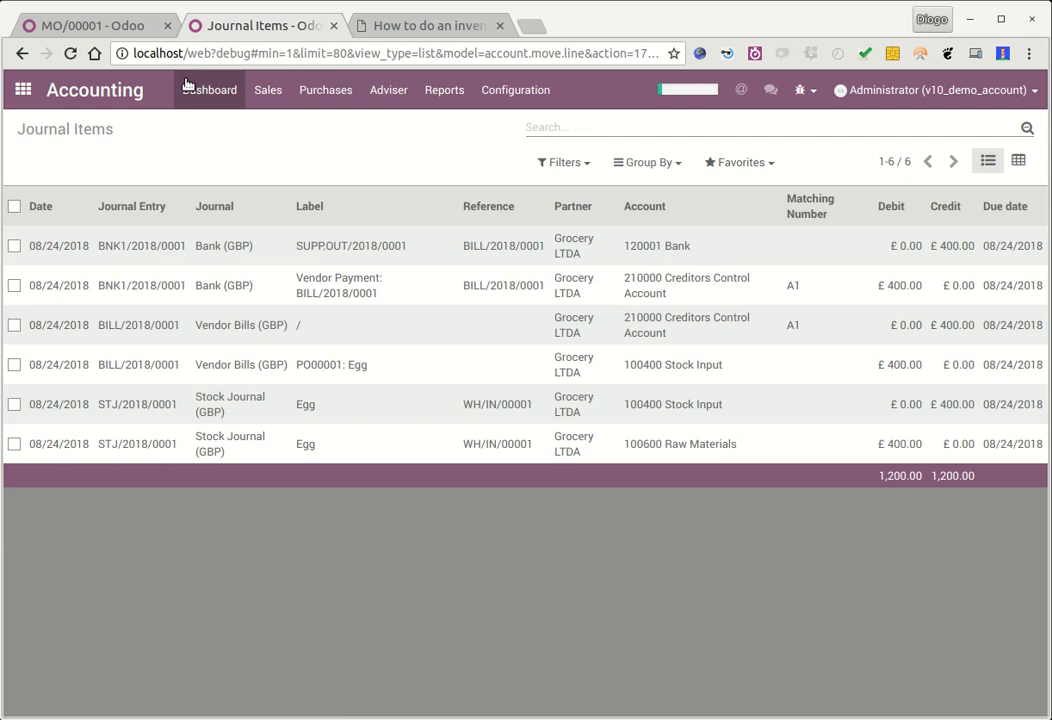
pyautogui.click(70, 53)
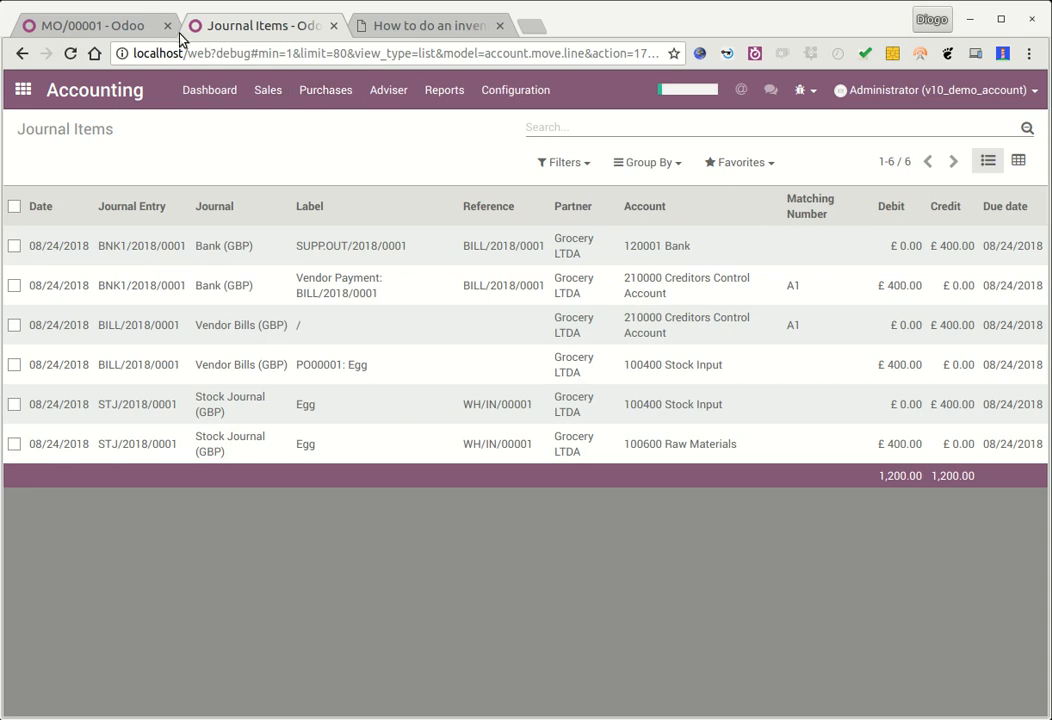
# Post the inventory of MO/00001, check the production postings in refreshed Journal Items, and return to the manufacturing order.
pyautogui.click(137, 30)
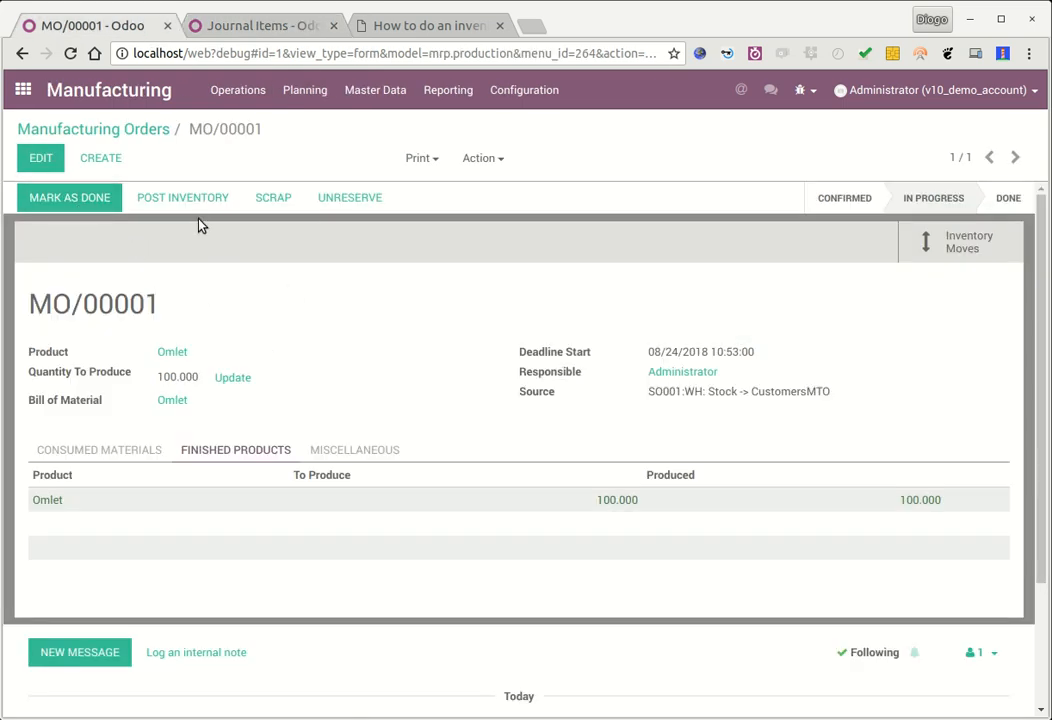
pyautogui.click(165, 200)
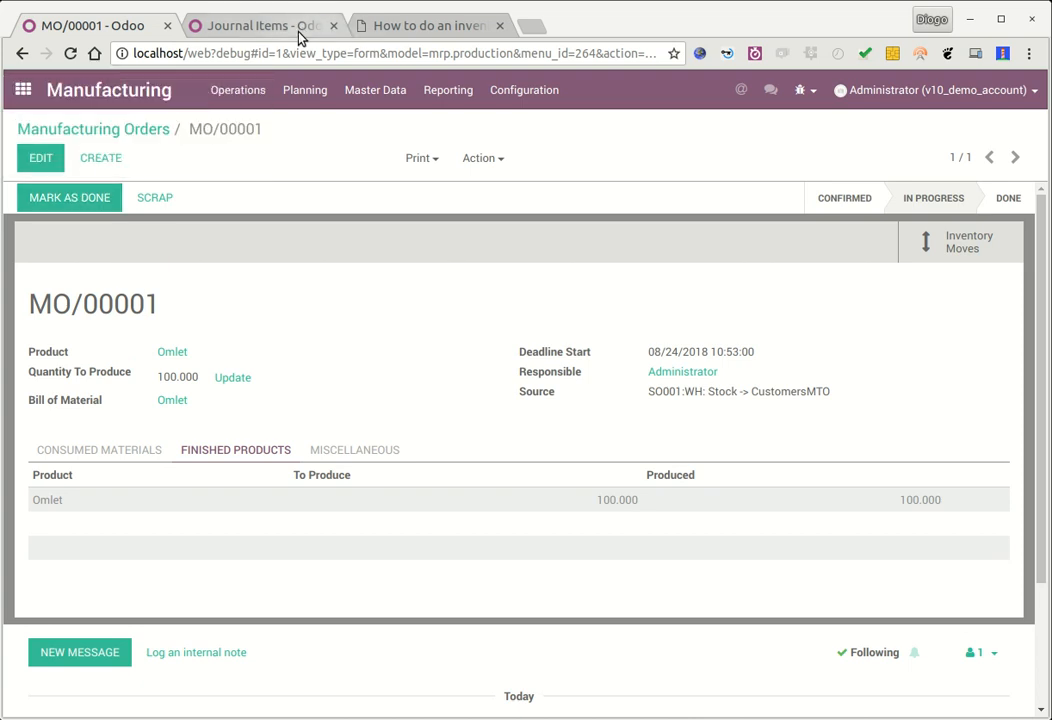
pyautogui.click(262, 26)
pyautogui.click(70, 55)
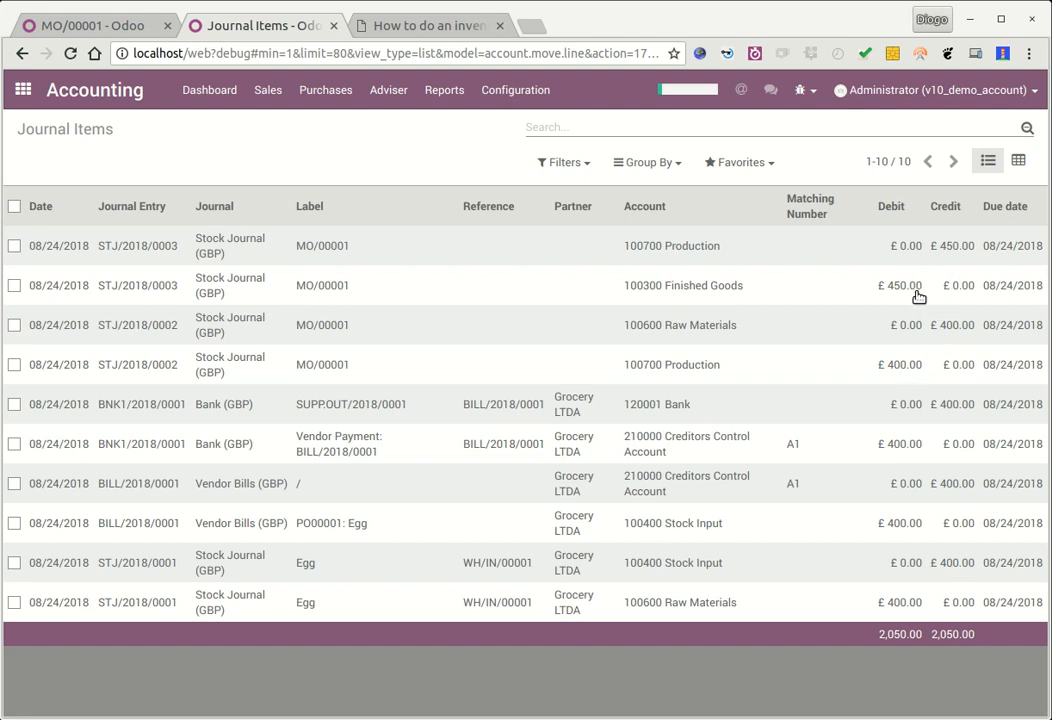
pyautogui.click(77, 25)
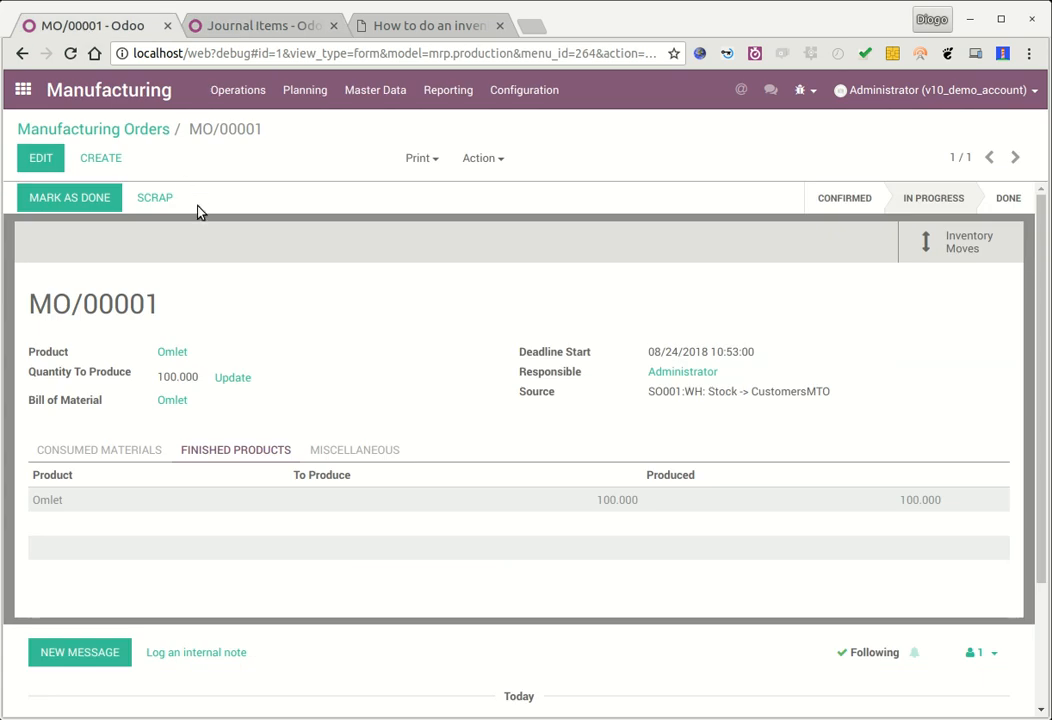
# Mark manufacturing order MO/00001 as done and open sales order SO001 in Sales.
pyautogui.click(47, 200)
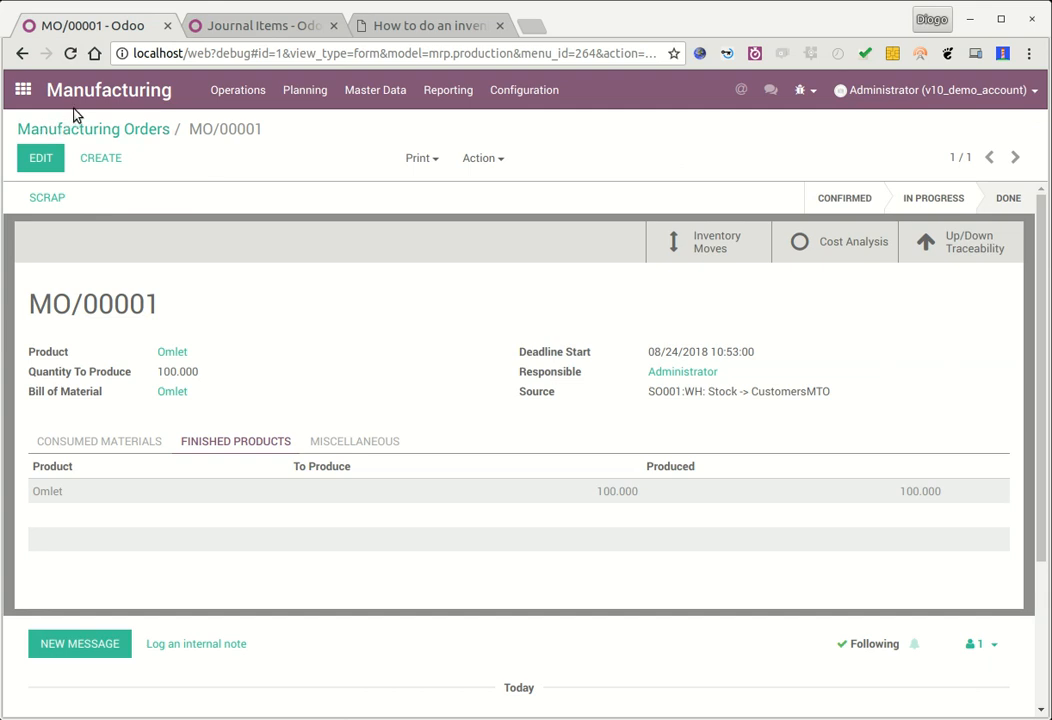
pyautogui.click(23, 90)
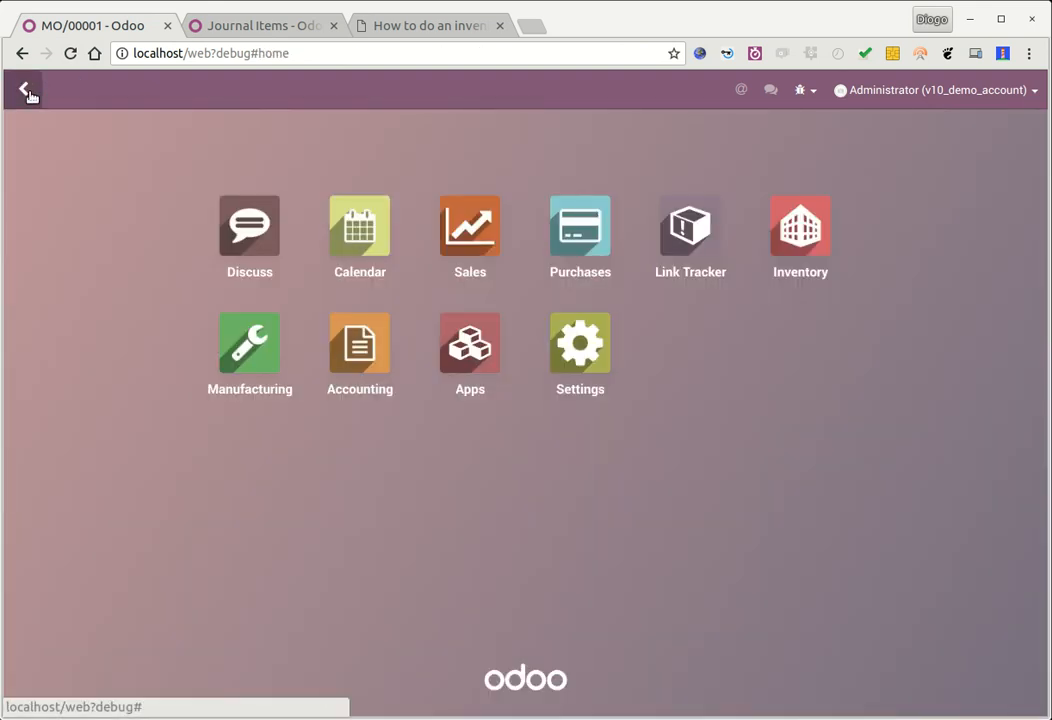
pyautogui.click(480, 232)
pyautogui.click(217, 92)
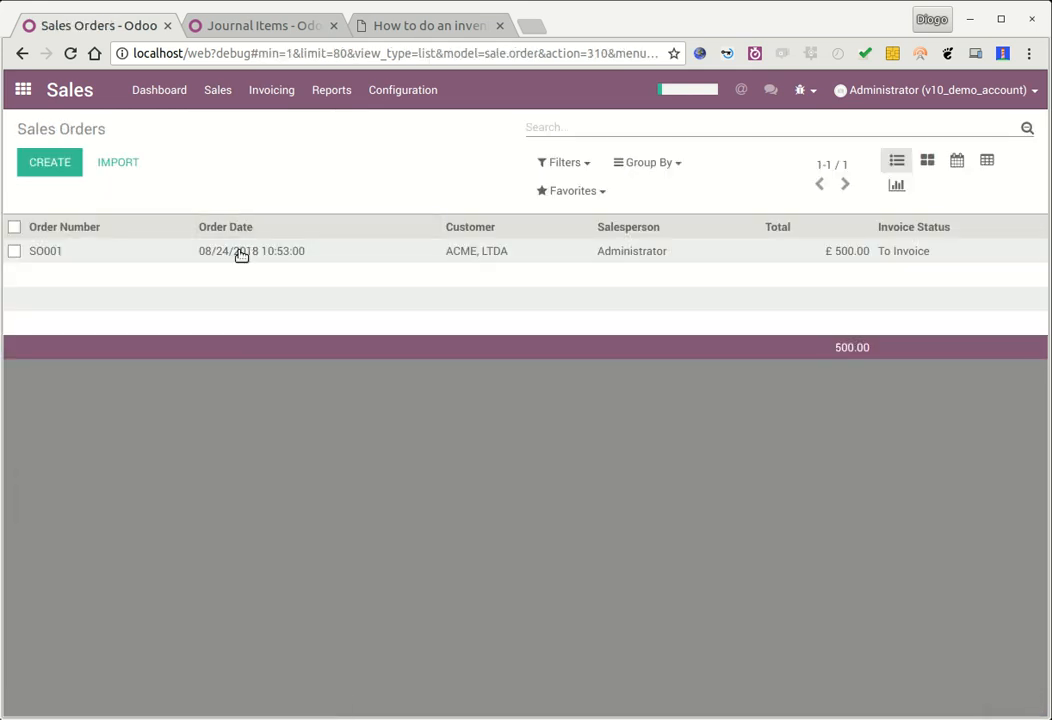
pyautogui.click(240, 252)
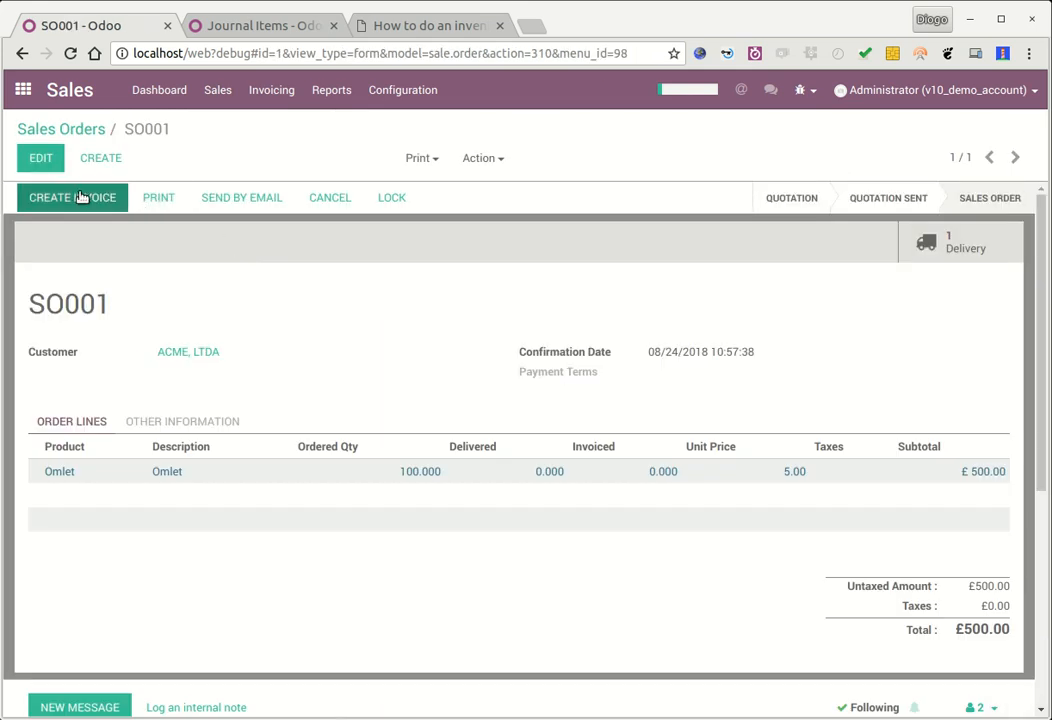
# Validate SO001's delivery order WH/OUT/00001 as an immediate transfer of all quantities to do.
pyautogui.click(958, 250)
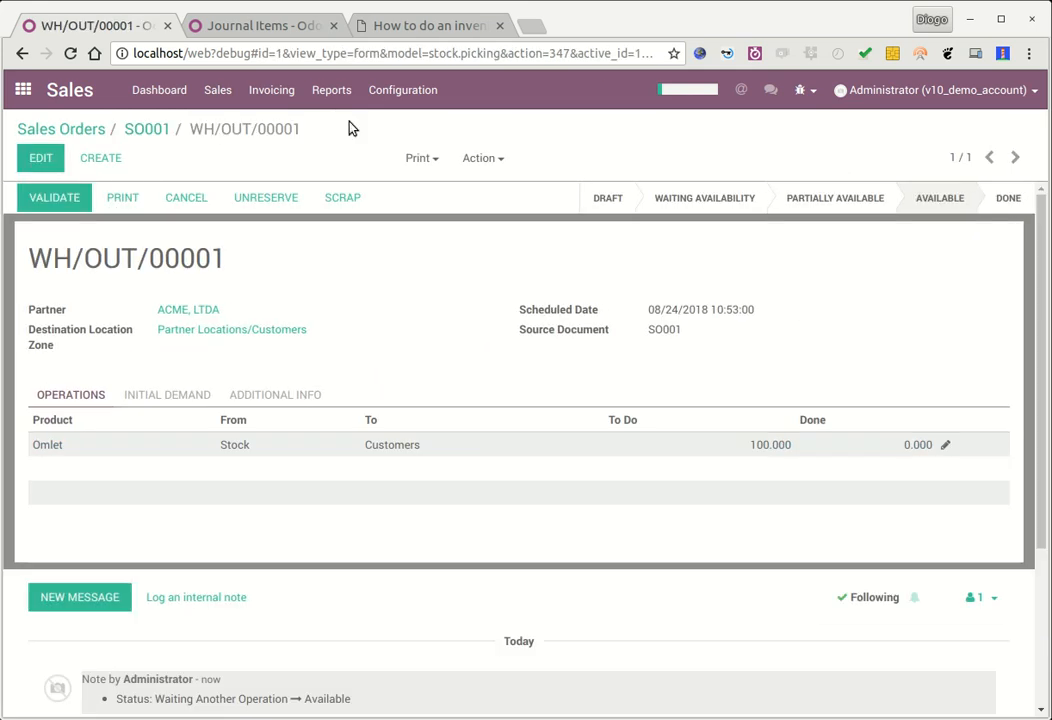
pyautogui.click(54, 200)
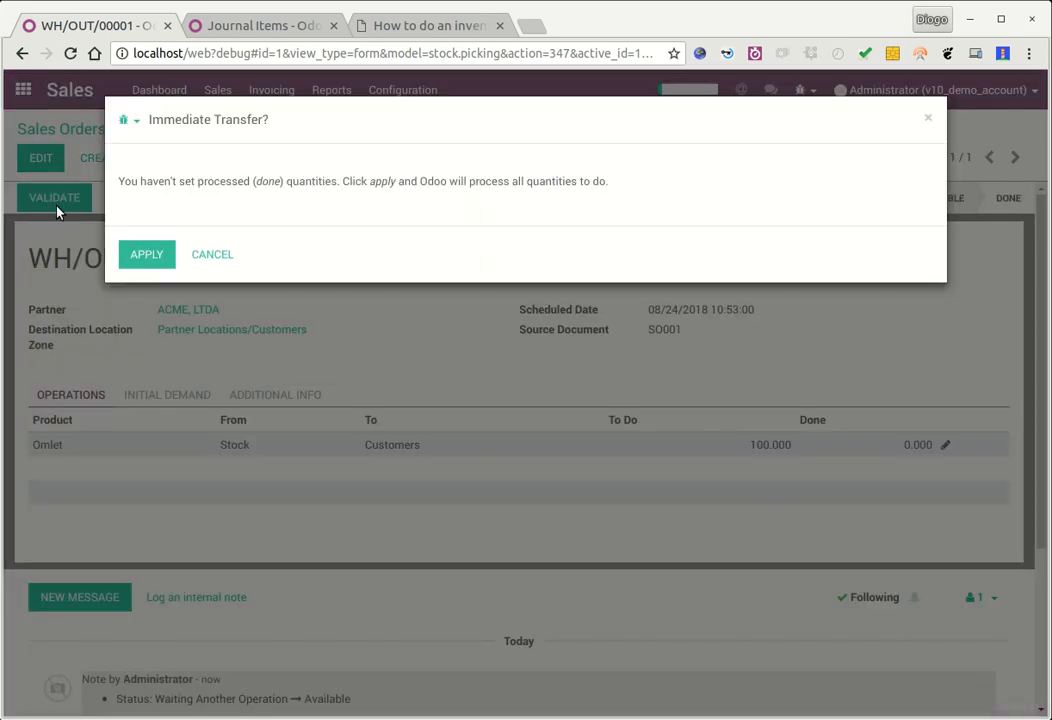
pyautogui.click(132, 254)
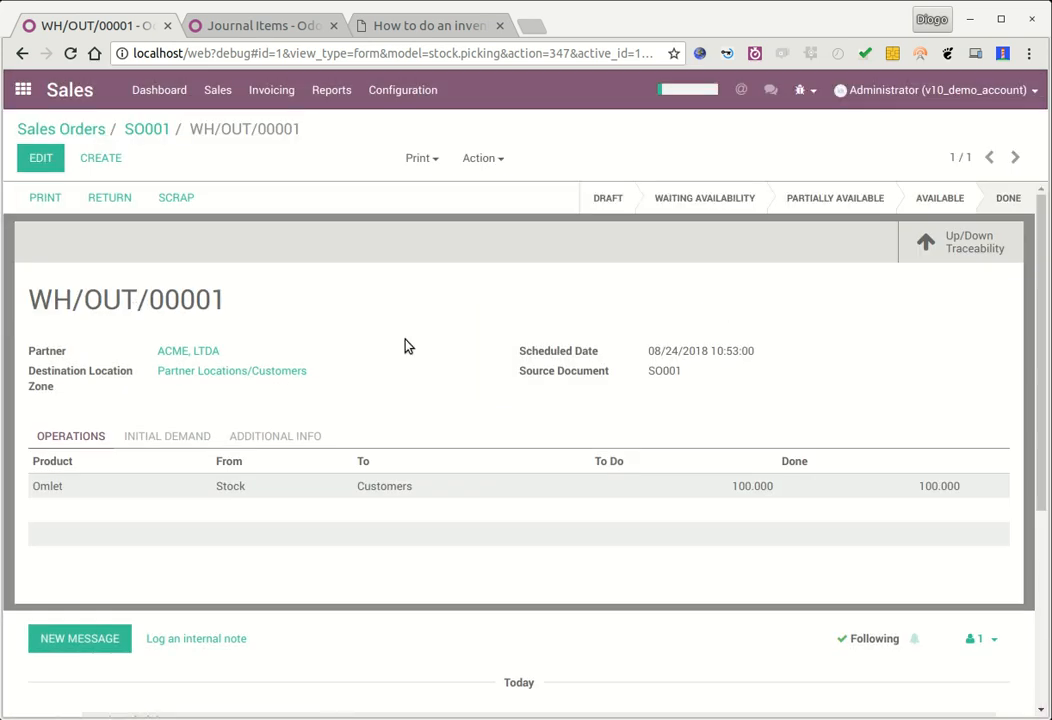
# Check the delivery postings in refreshed Journal Items, and open the General Ledger report in a separate browser tab to review account balances.
pyautogui.click(257, 27)
pyautogui.click(70, 62)
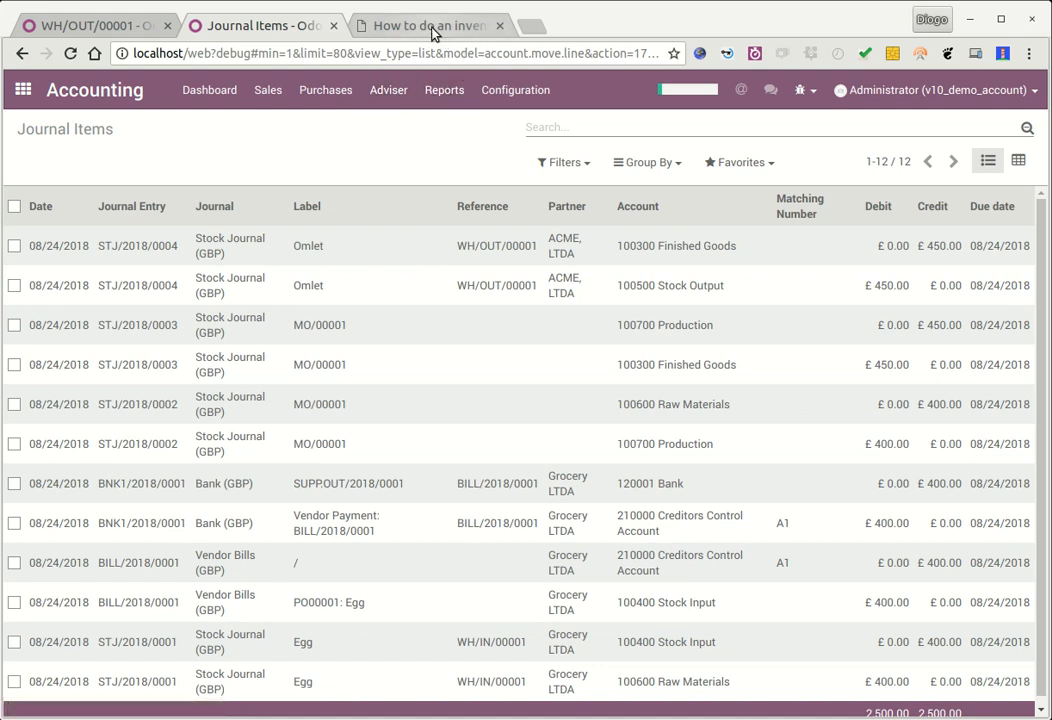
pyautogui.click(352, 88)
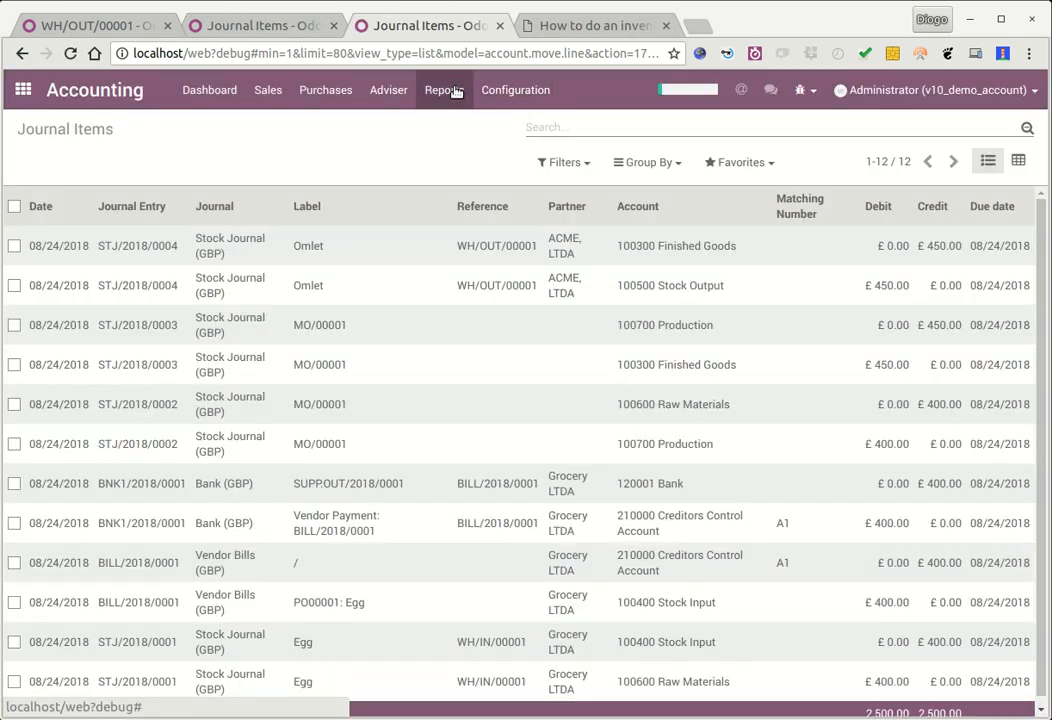
pyautogui.click(455, 92)
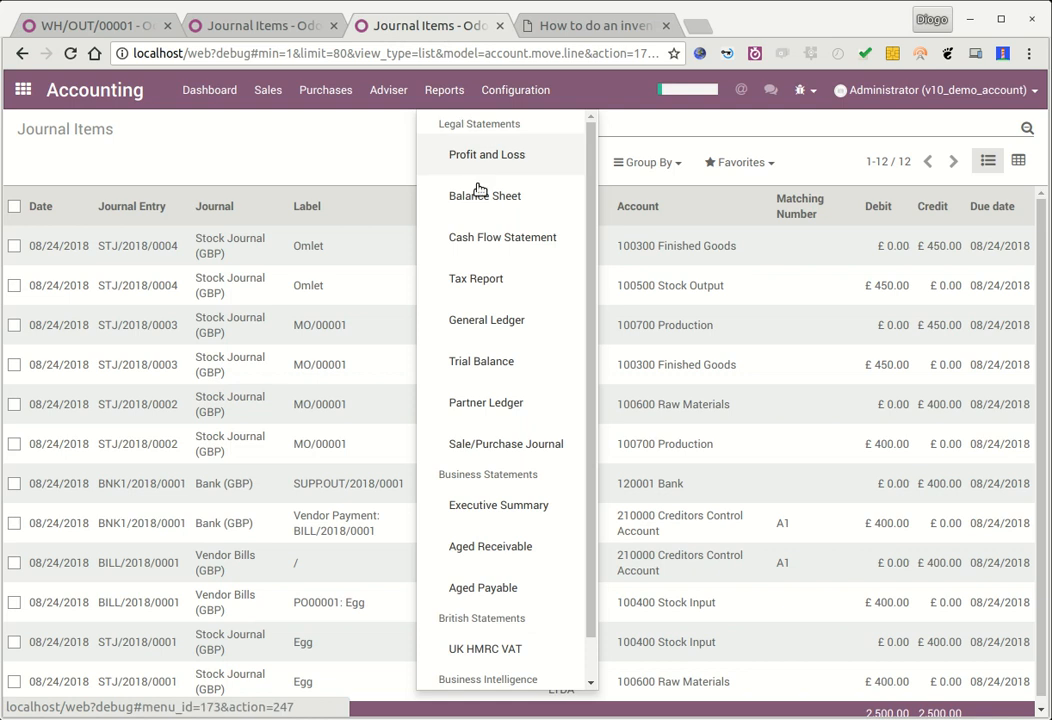
pyautogui.click(514, 322)
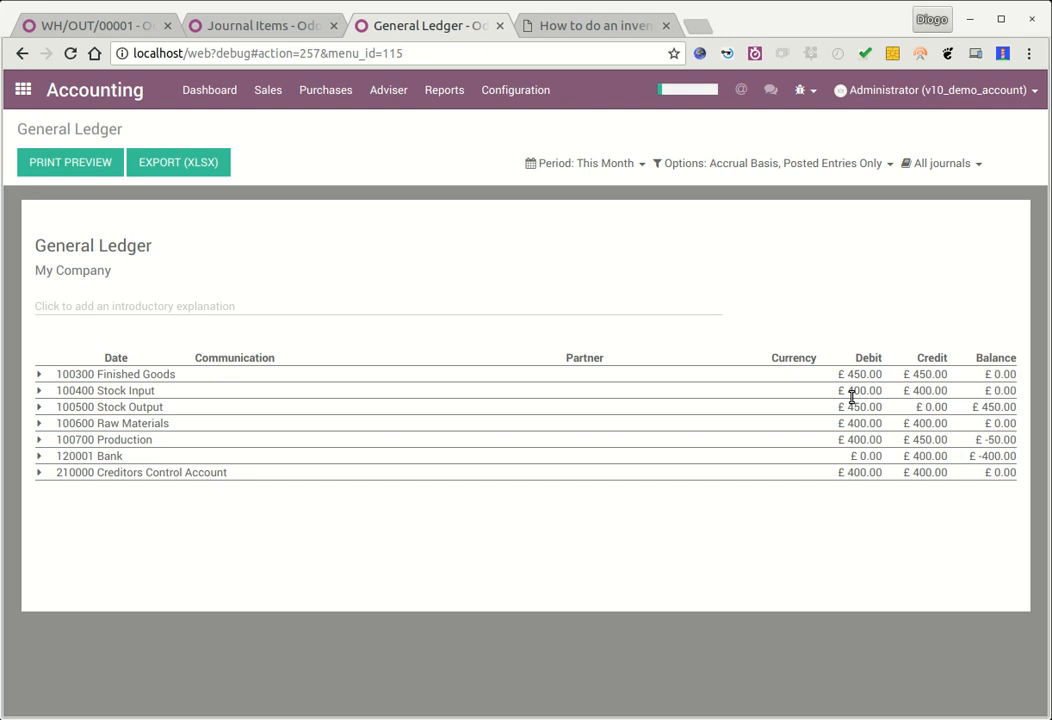
# Return to SO001, create its customer invoice with the option Invoiceable lines (deduct down payments), and validate the draft invoice.
pyautogui.click(108, 30)
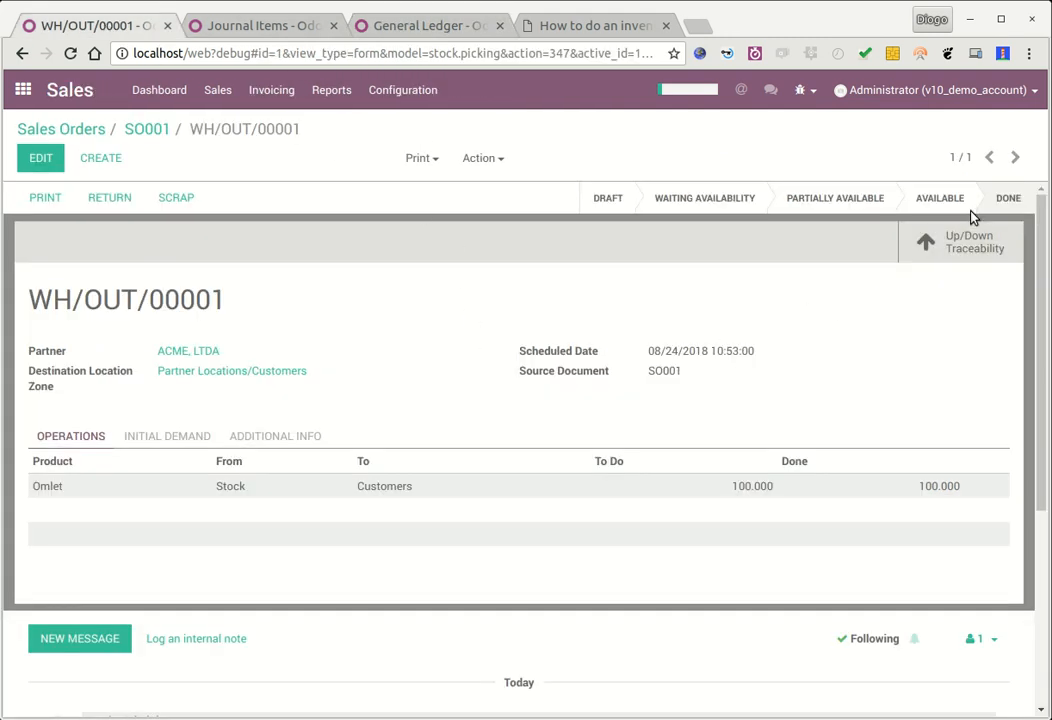
pyautogui.click(148, 131)
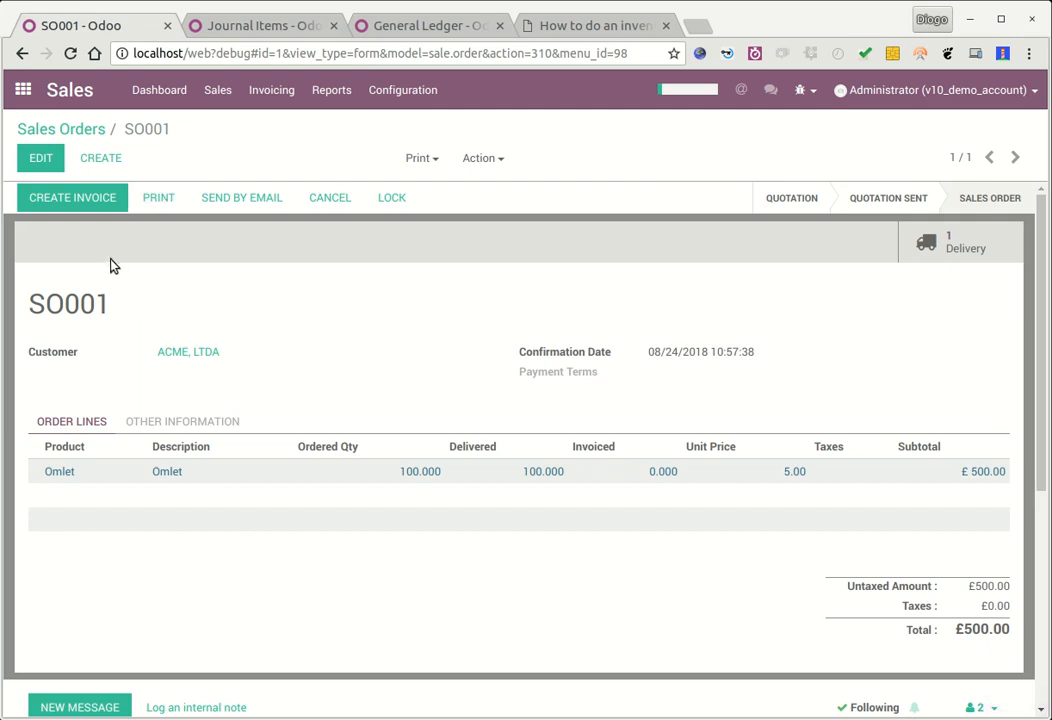
pyautogui.click(78, 198)
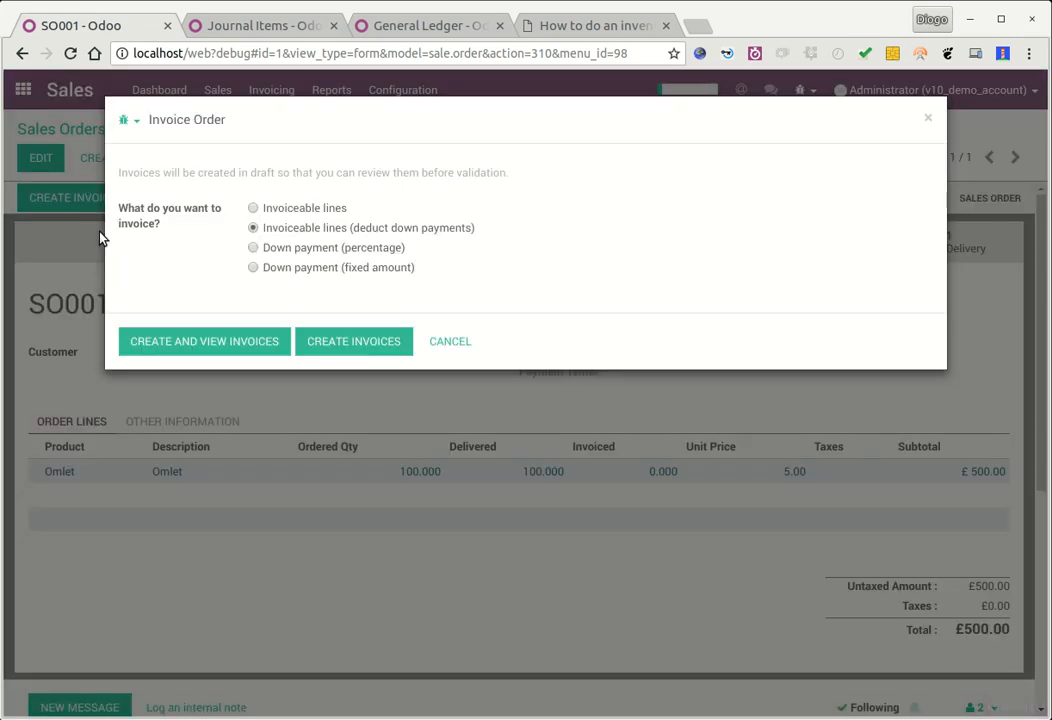
pyautogui.click(240, 340)
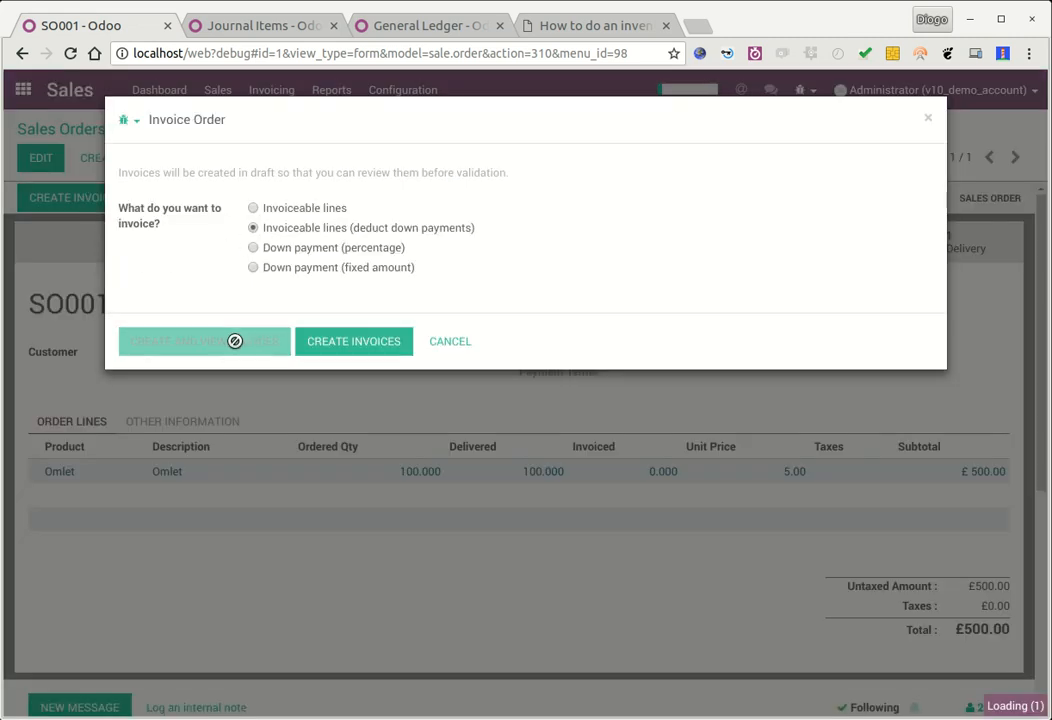
pyautogui.click(77, 197)
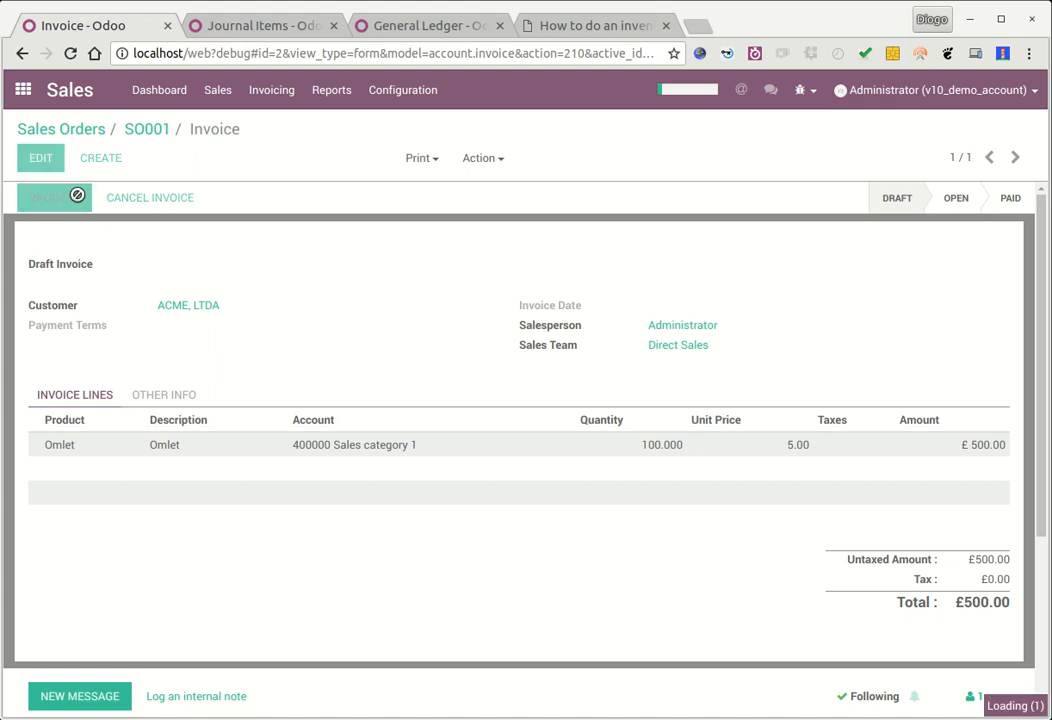
# Check the invoice postings in refreshed Journal Items and the Debtors Control Account balance in the refreshed General Ledger.
pyautogui.click(280, 28)
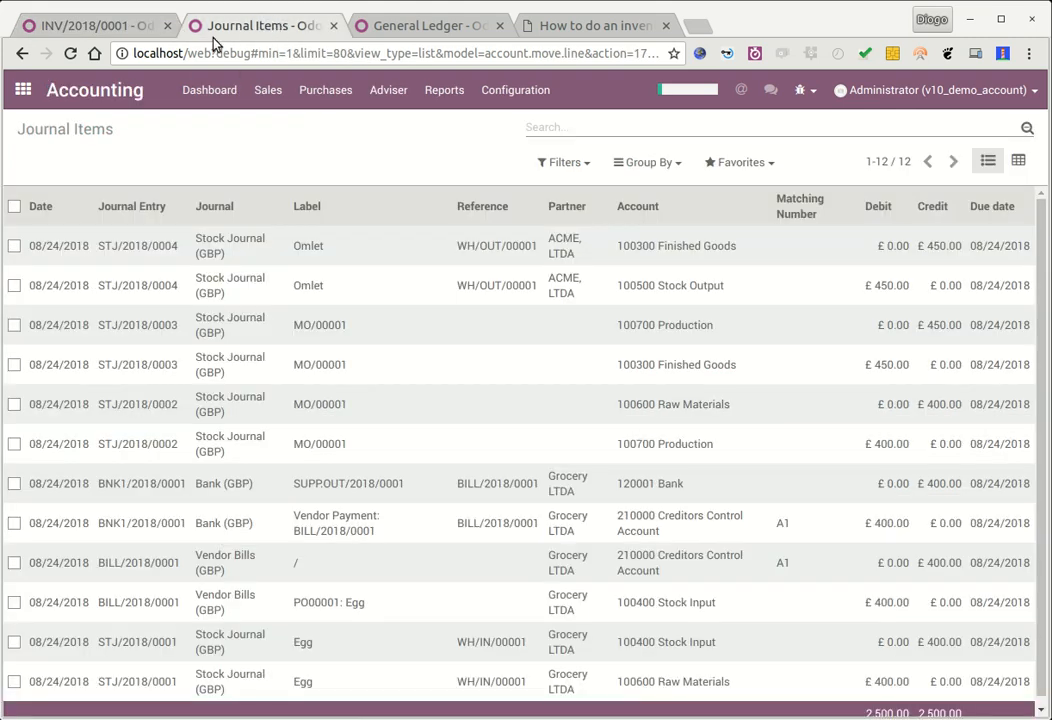
pyautogui.click(70, 53)
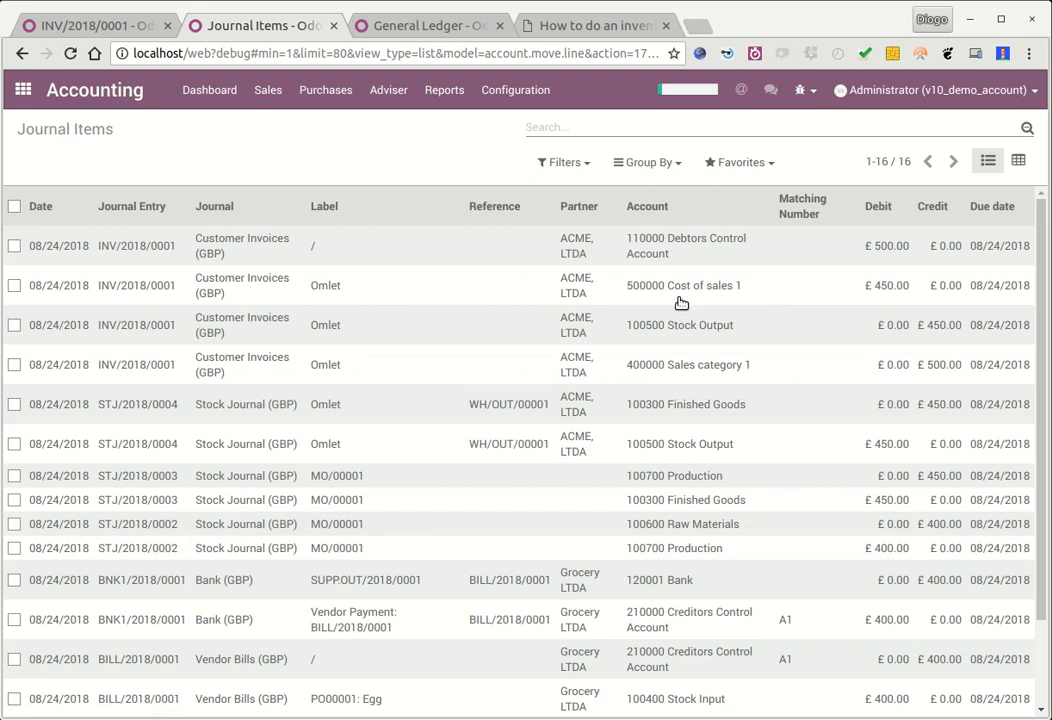
pyautogui.click(428, 27)
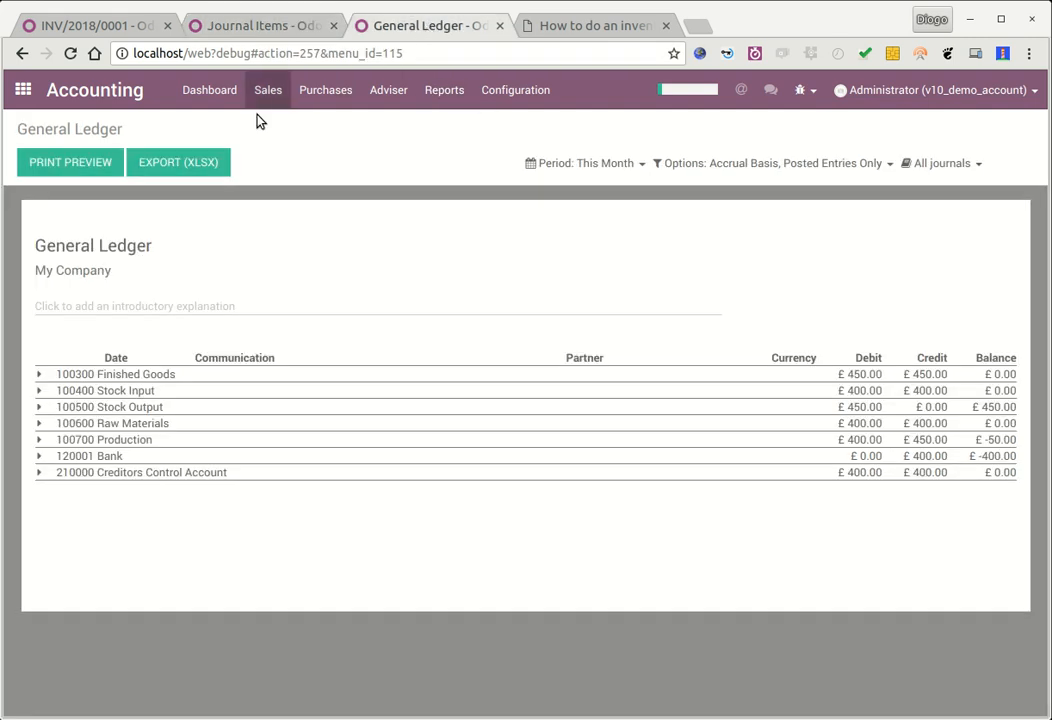
pyautogui.click(70, 53)
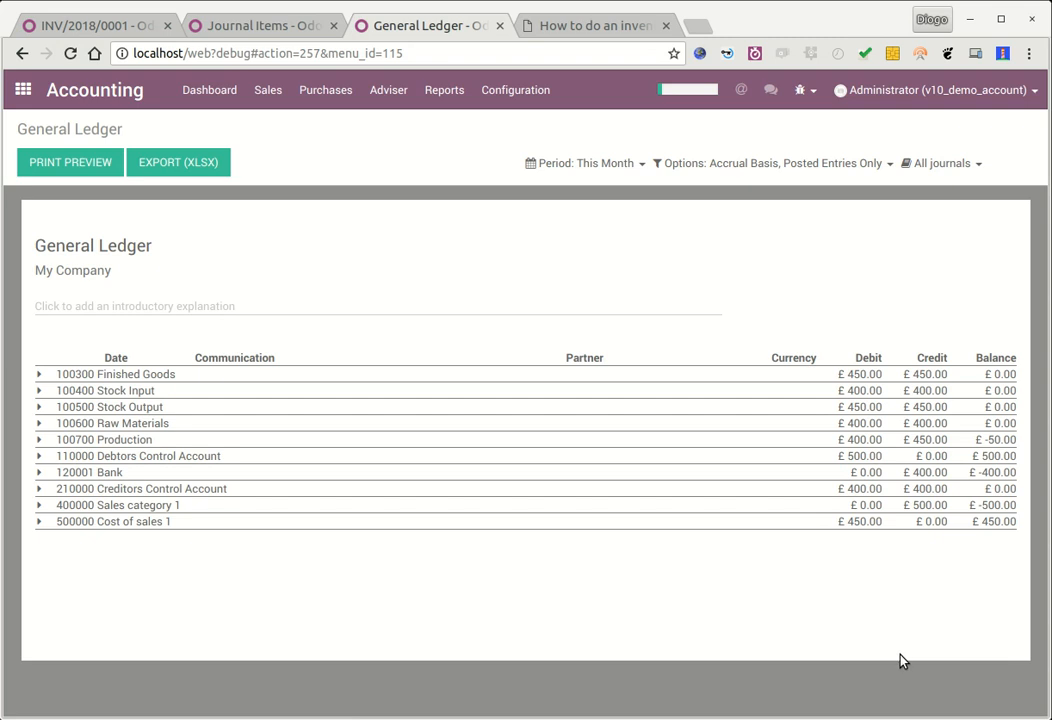
pyautogui.doubleClick(982, 456)
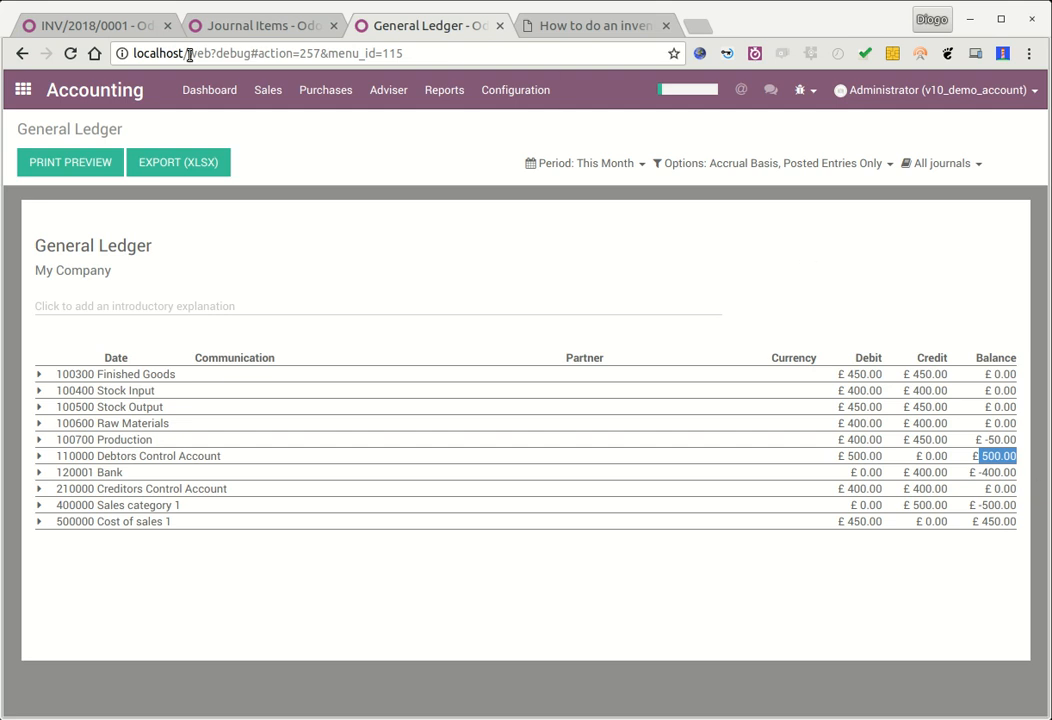
# Register the full £500.00 customer payment on invoice INV/2018/0001 through the Bank (GBP) journal.
pyautogui.click(73, 30)
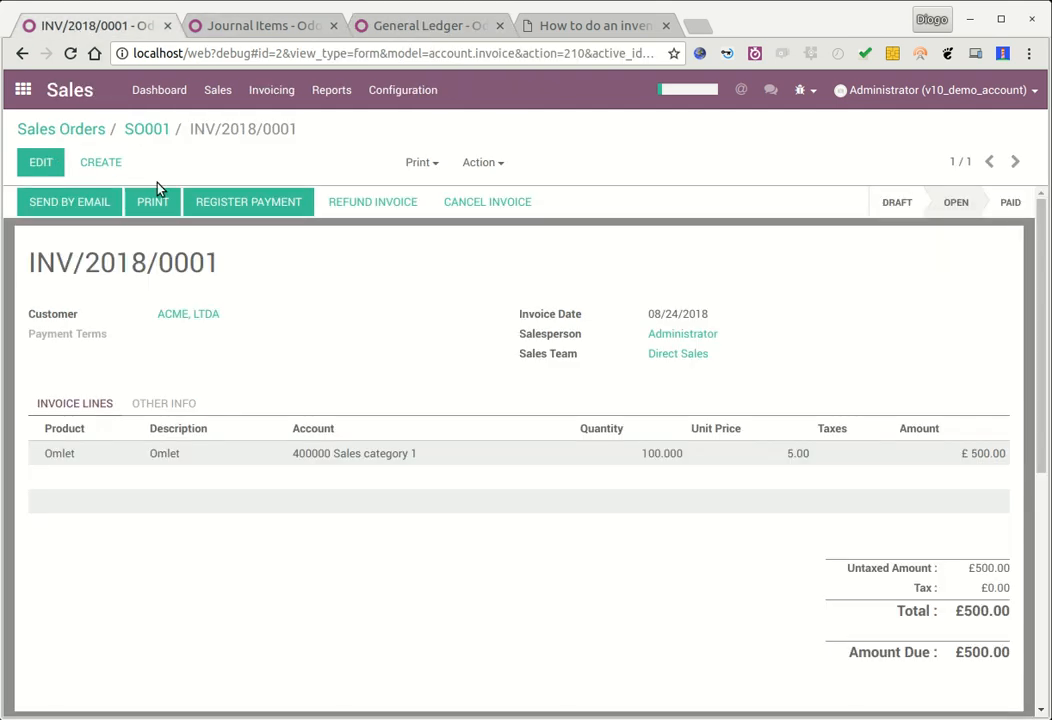
pyautogui.click(208, 205)
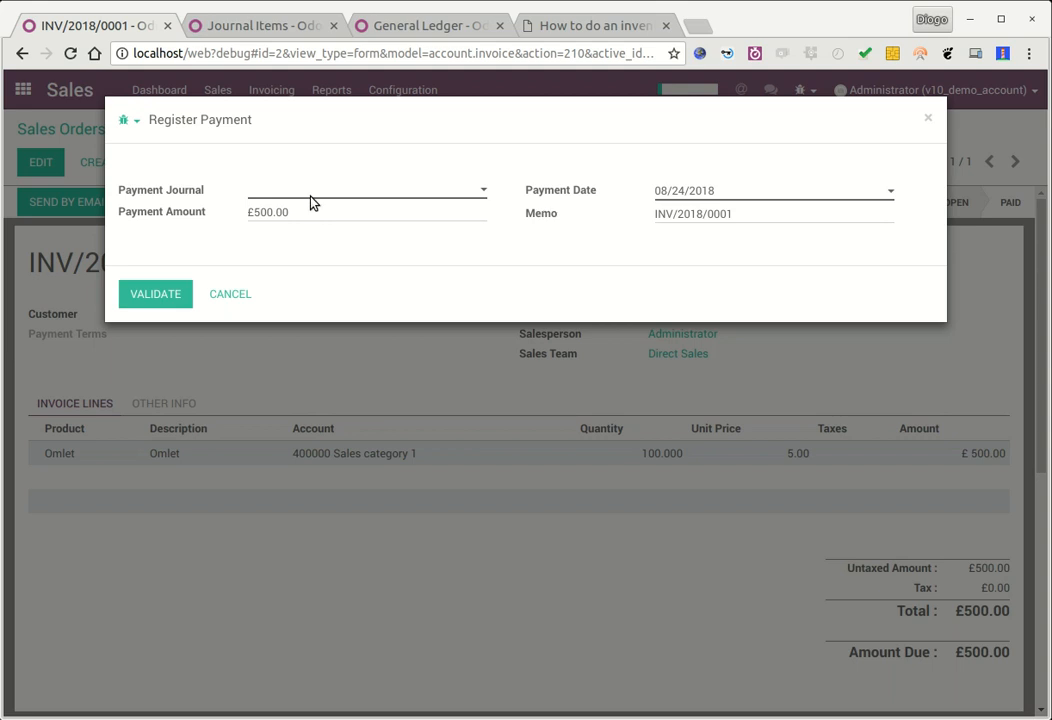
pyautogui.click(155, 293)
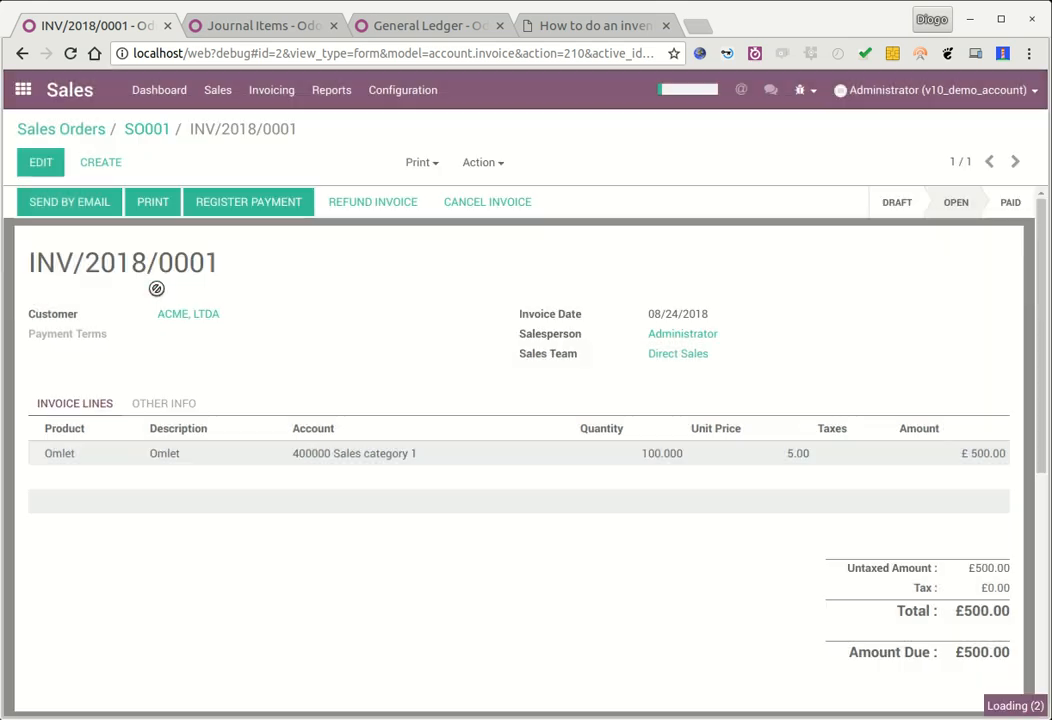
# Check the customer payment postings in refreshed Journal Items, and examine the Bank and Cost of sales 1 balances in the refreshed General Ledger.
pyautogui.click(236, 27)
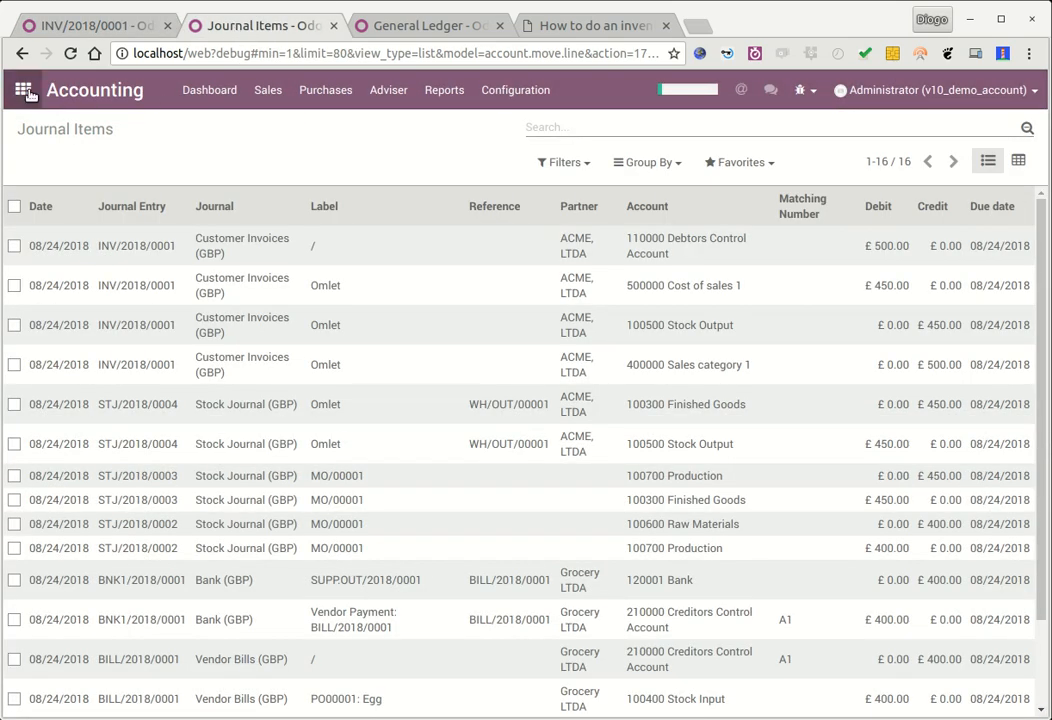
pyautogui.click(69, 54)
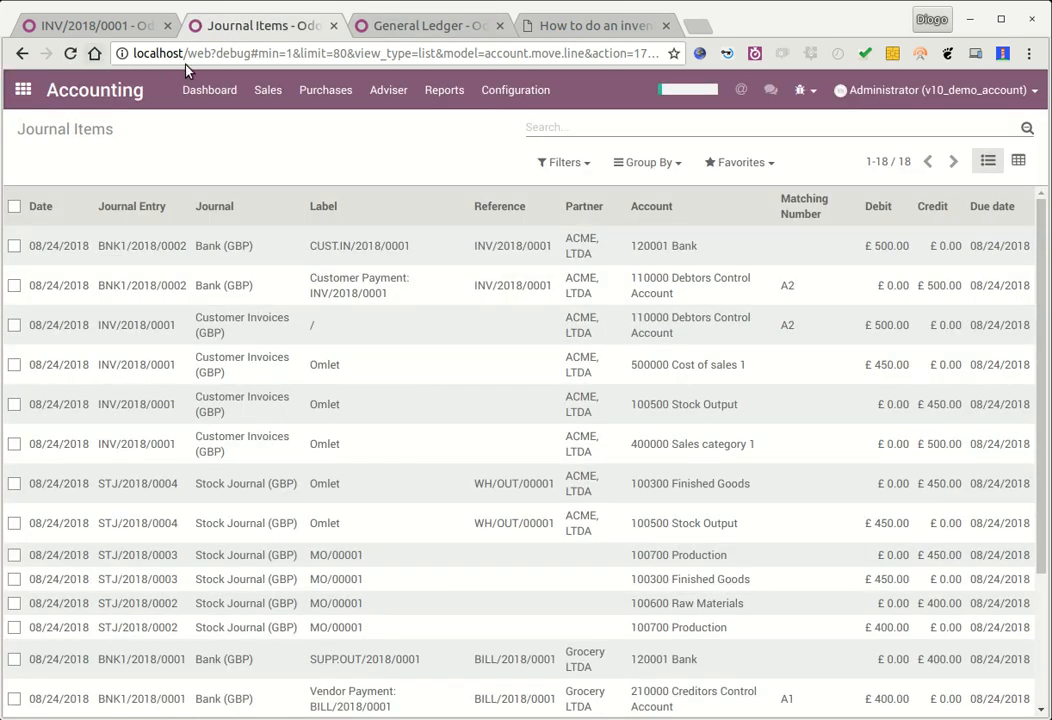
pyautogui.click(364, 27)
pyautogui.click(69, 53)
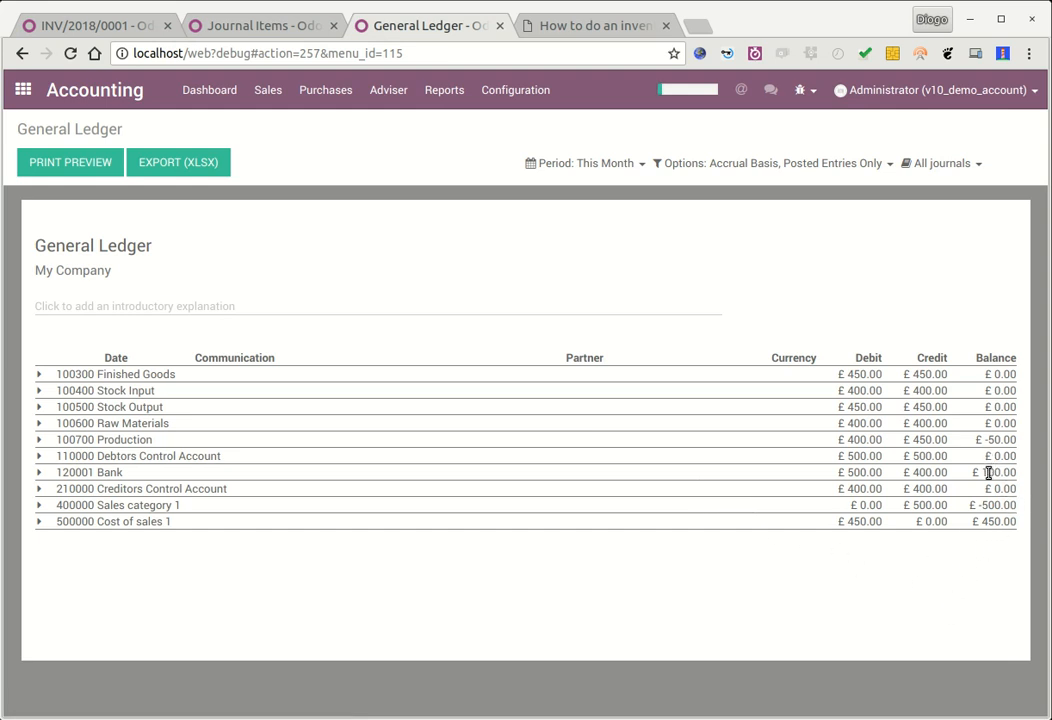
pyautogui.moveTo(988, 474); pyautogui.dragTo(98, 475)
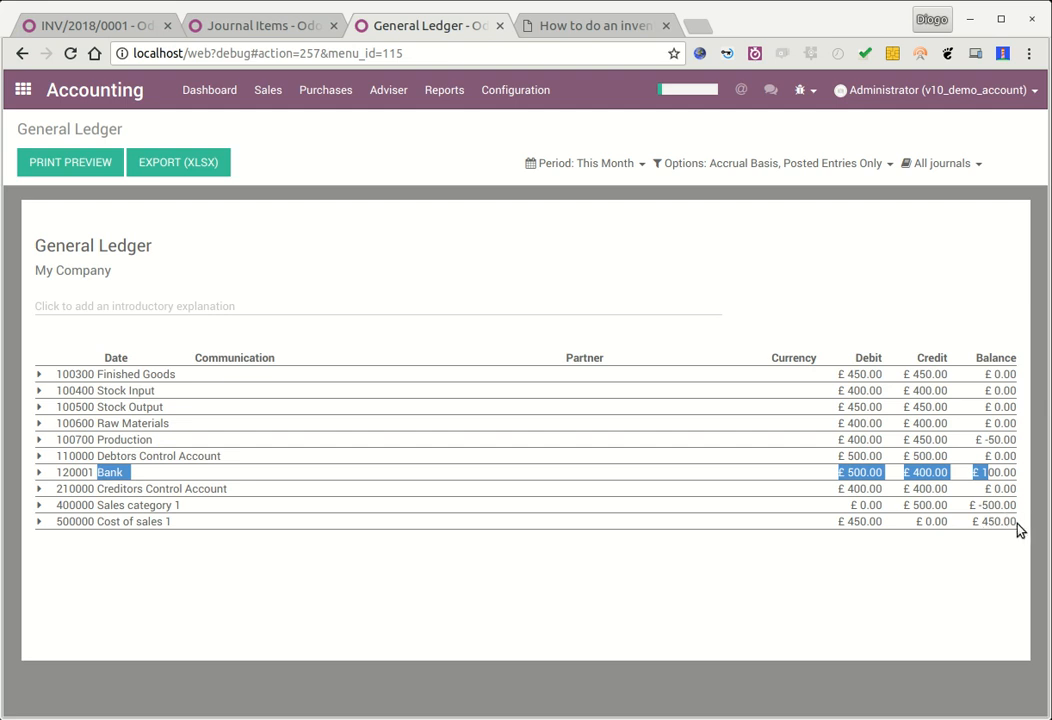
pyautogui.moveTo(1017, 521); pyautogui.dragTo(976, 521)
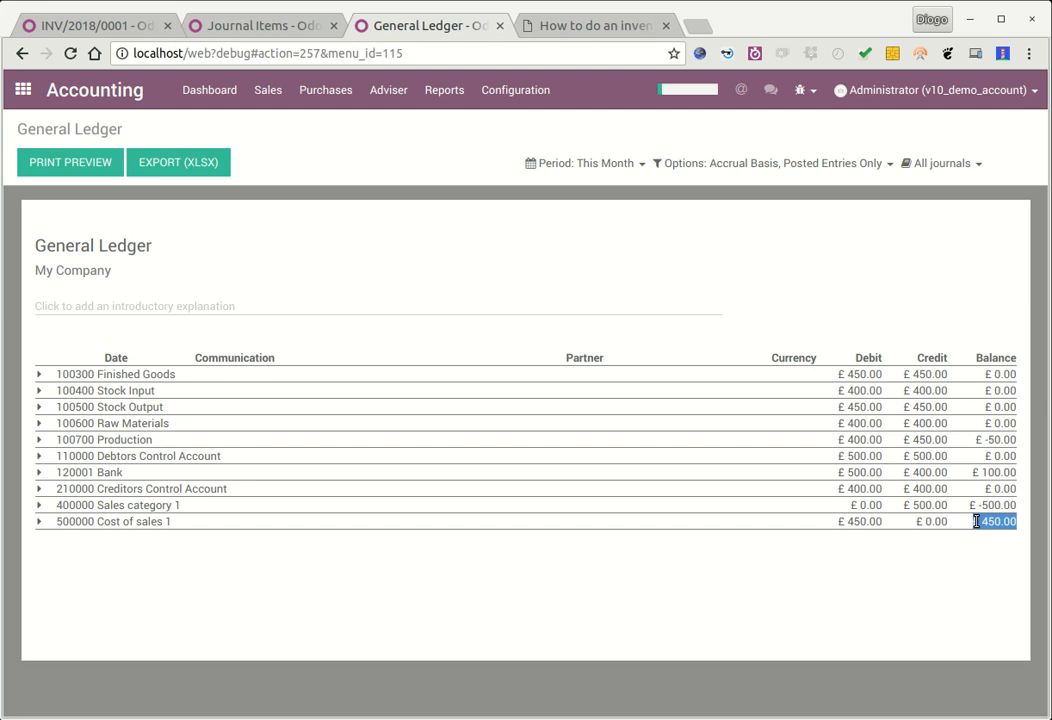
pyautogui.click(923, 577)
pyautogui.click(254, 29)
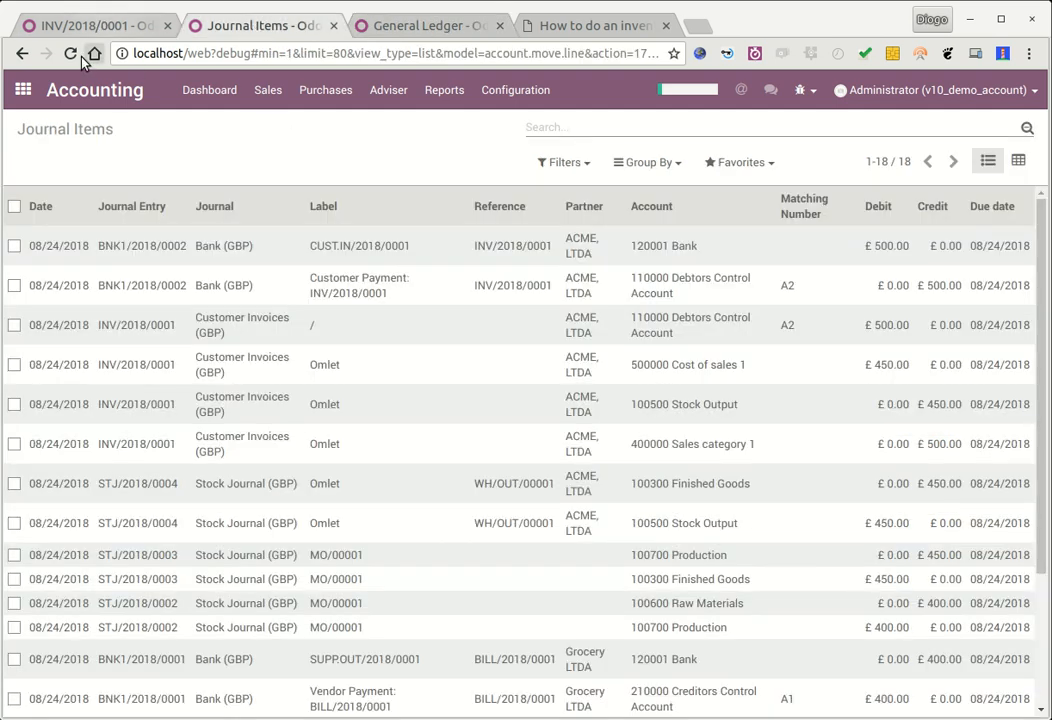
pyautogui.click(70, 53)
# Review the Configuration notes for the valuation accounts in the Perpetual Inventory Valuation section of the Odoo documentation page.
pyautogui.click(645, 30)
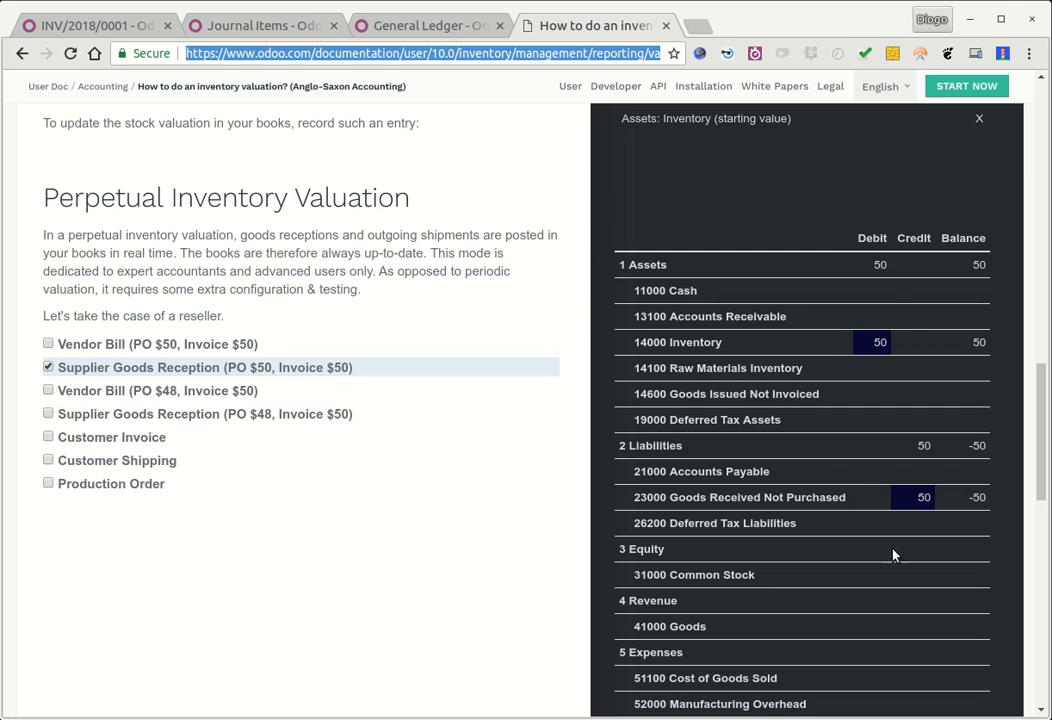
pyautogui.scroll(-5, 170, 465)
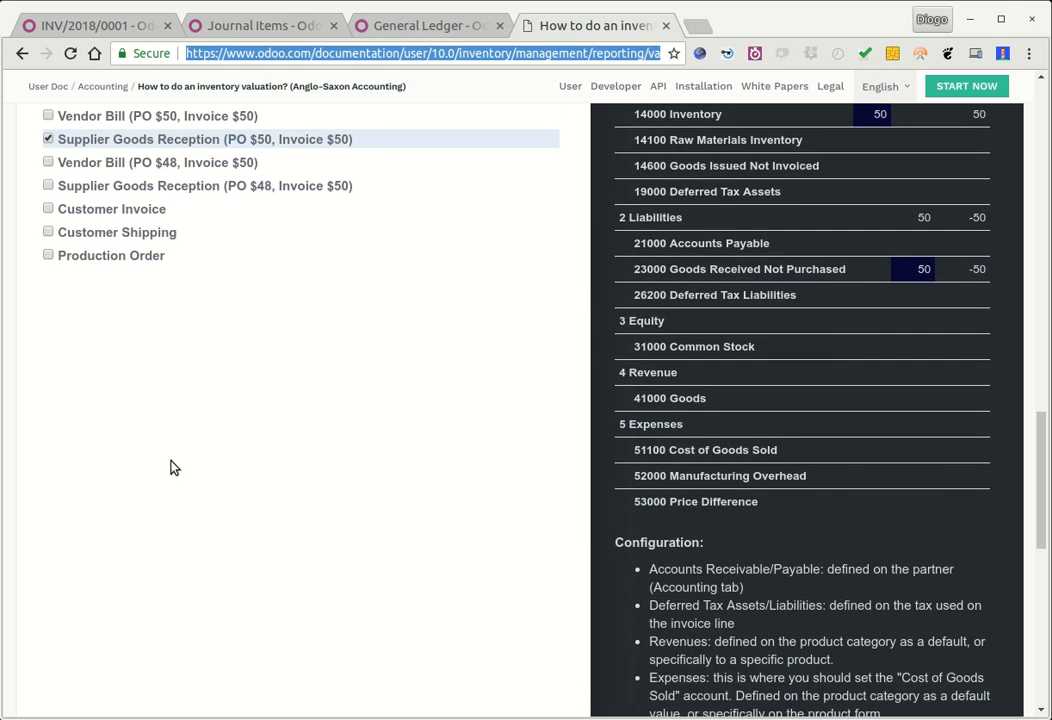
pyautogui.scroll(-2, 707, 430)
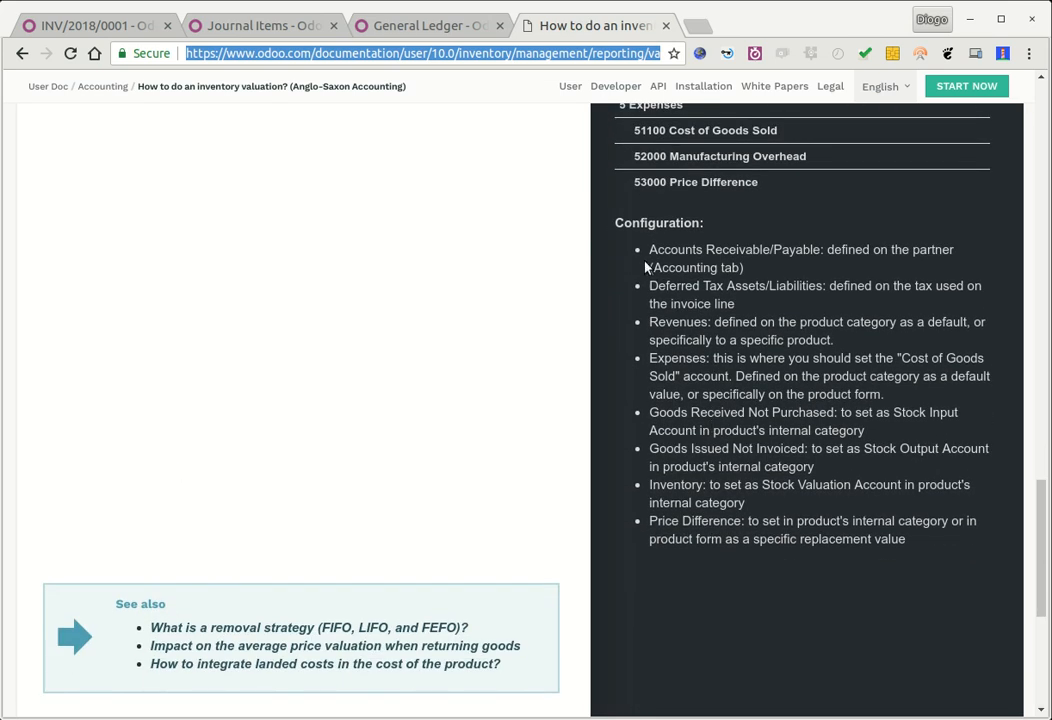
pyautogui.moveTo(646, 252); pyautogui.dragTo(798, 585)
pyautogui.scroll(-3, 798, 585)
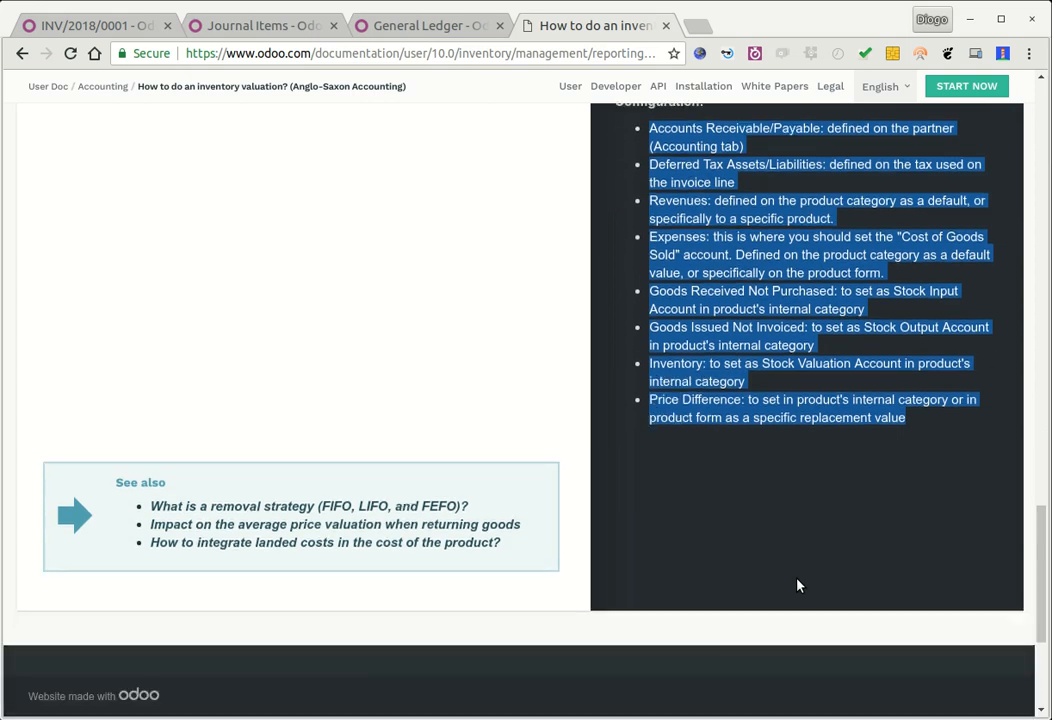
pyautogui.scroll(6, 798, 585)
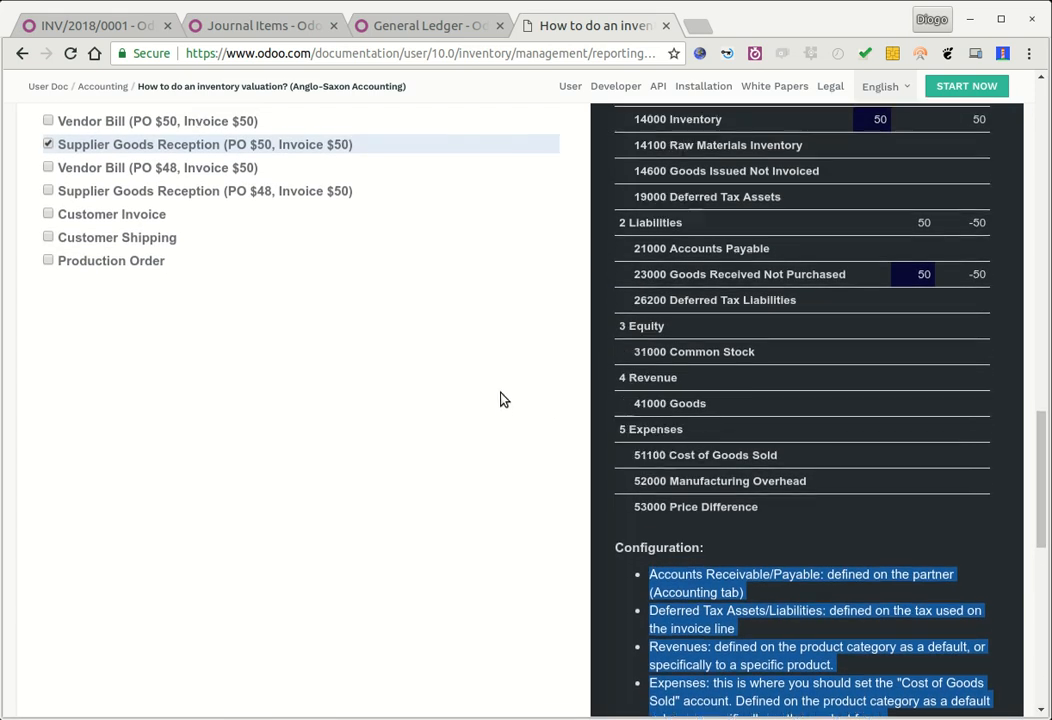